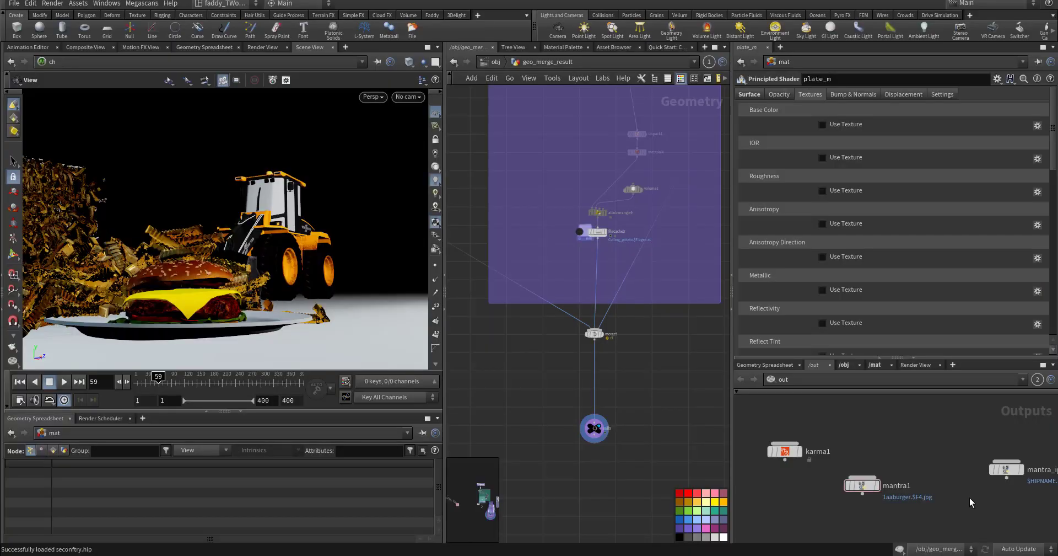
# Open the _028_Vray_fbx subnetwork and examine the burger, chips and plate model from several sides.
pyautogui.click(495, 62)
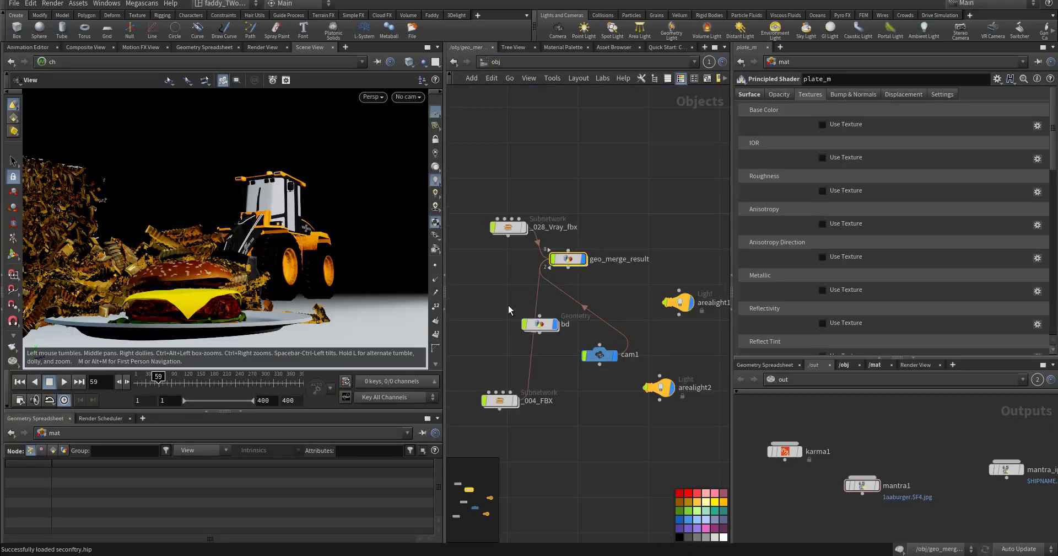
pyautogui.doubleClick(550, 283)
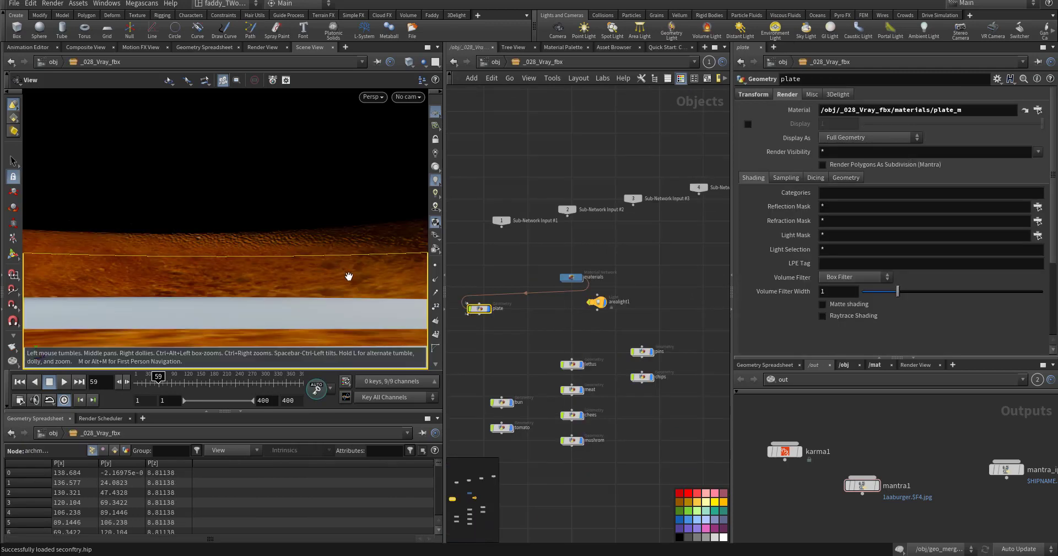
pyautogui.moveTo(338, 269); pyautogui.dragTo(221, 278, button='right')
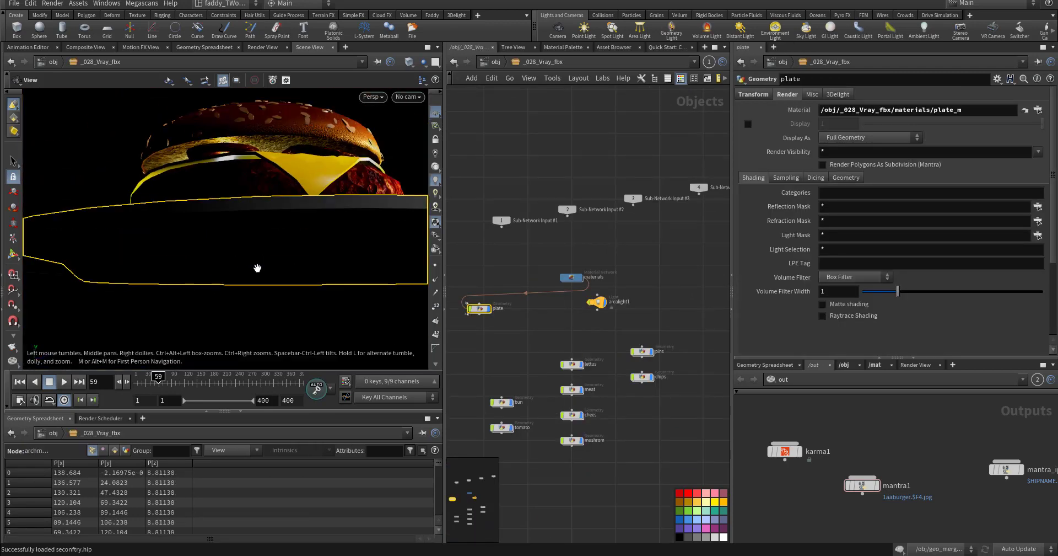
pyautogui.press('g')
pyautogui.moveTo(236, 265); pyautogui.dragTo(297, 254)
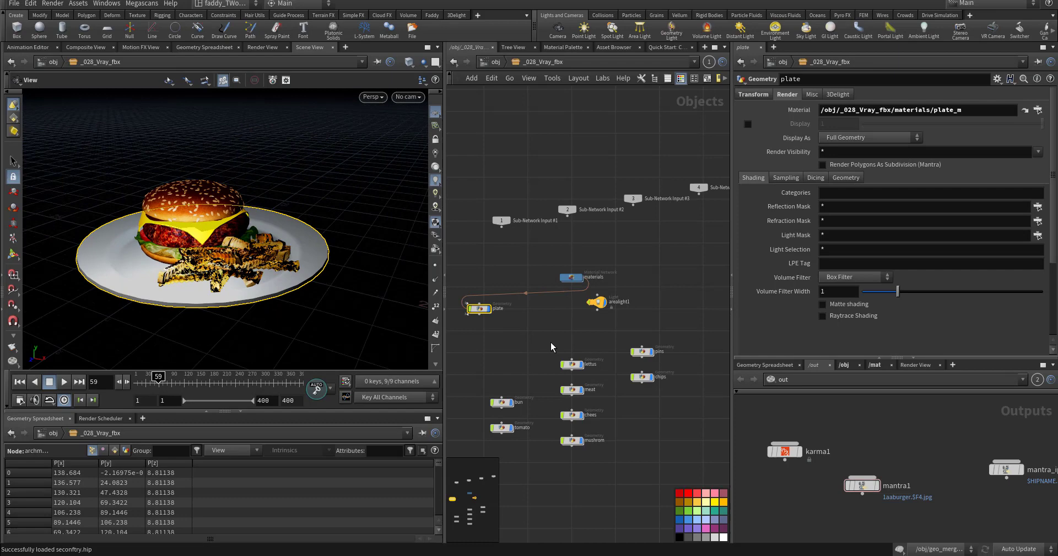
pyautogui.moveTo(498, 335); pyautogui.dragTo(585, 310, button='middle')
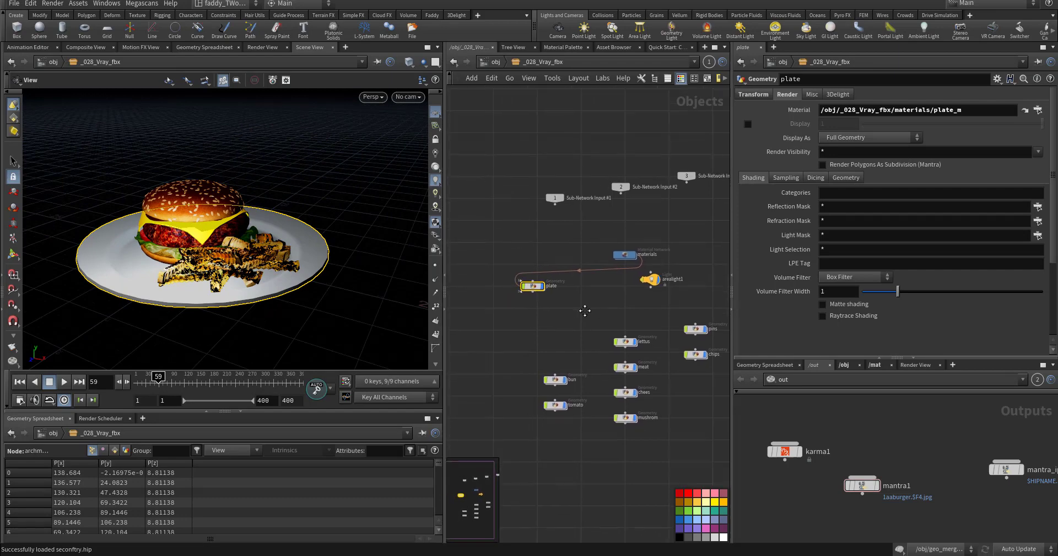
pyautogui.scroll(5, 215, 205)
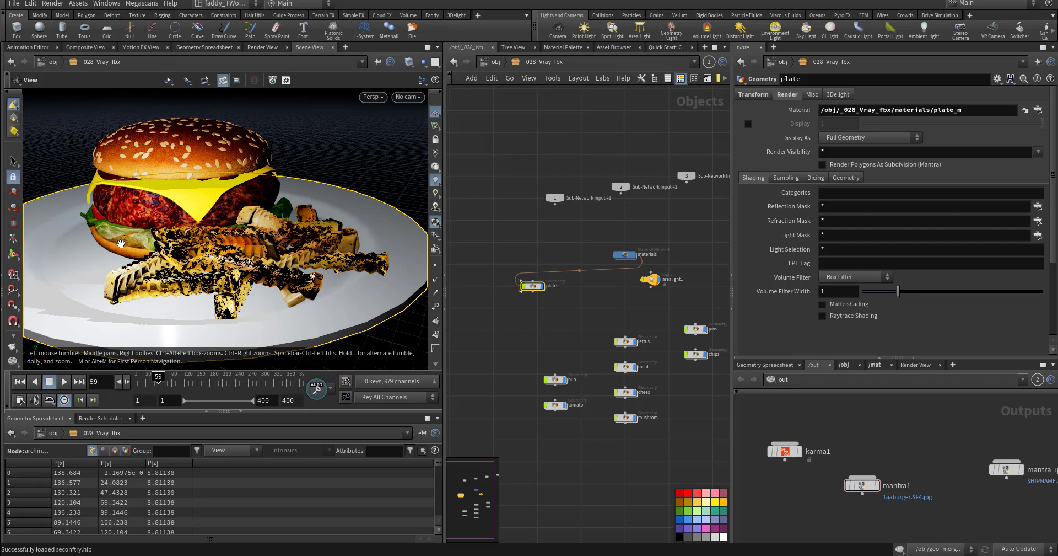
pyautogui.moveTo(129, 257); pyautogui.dragTo(68, 279)
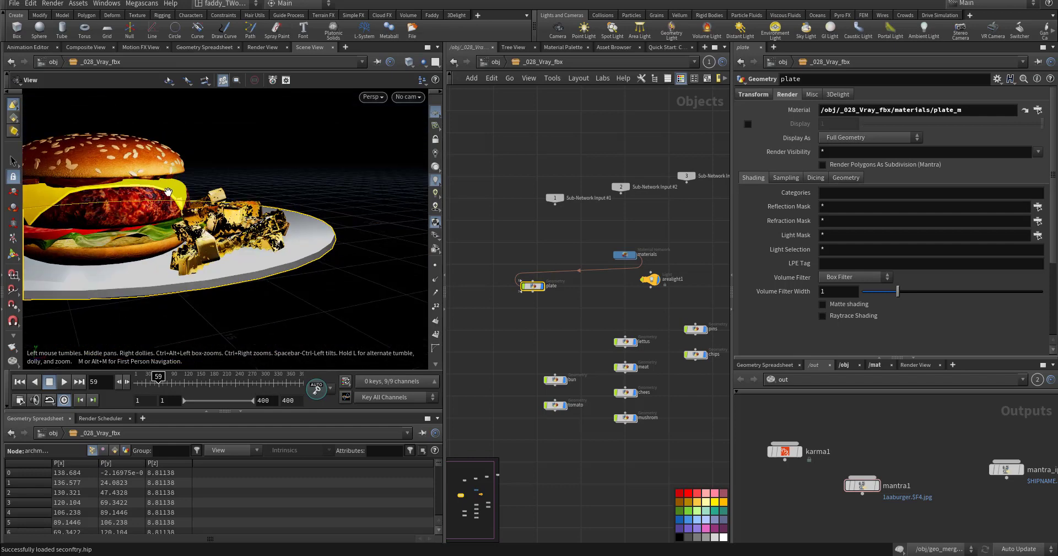
pyautogui.moveTo(77, 233); pyautogui.dragTo(117, 232)
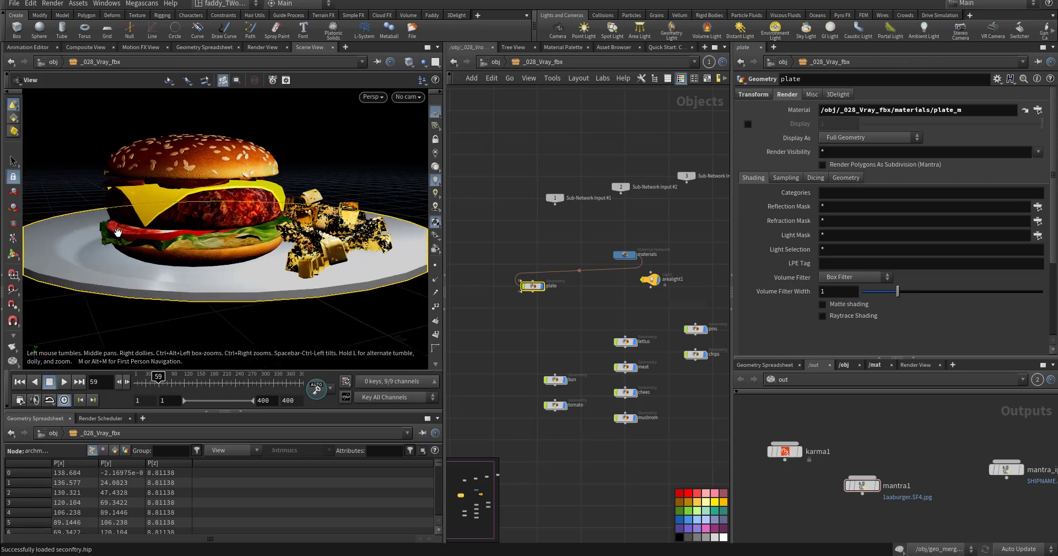
pyautogui.moveTo(175, 198); pyautogui.dragTo(205, 192, button='right')
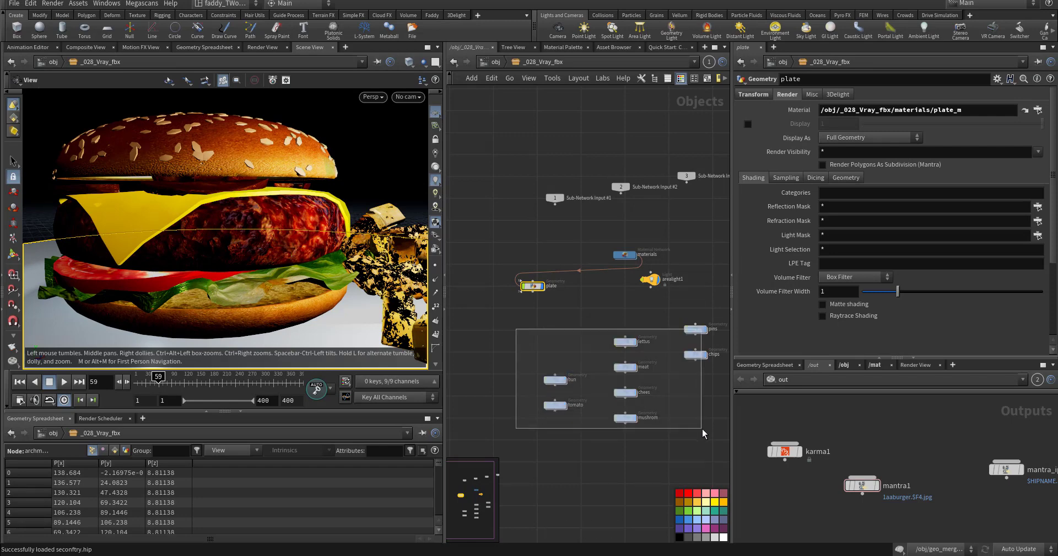
# Hide all eight food objects in the subnetwork, leaving the plate, and display only the bun again.
pyautogui.moveTo(703, 433); pyautogui.dragTo(709, 441)
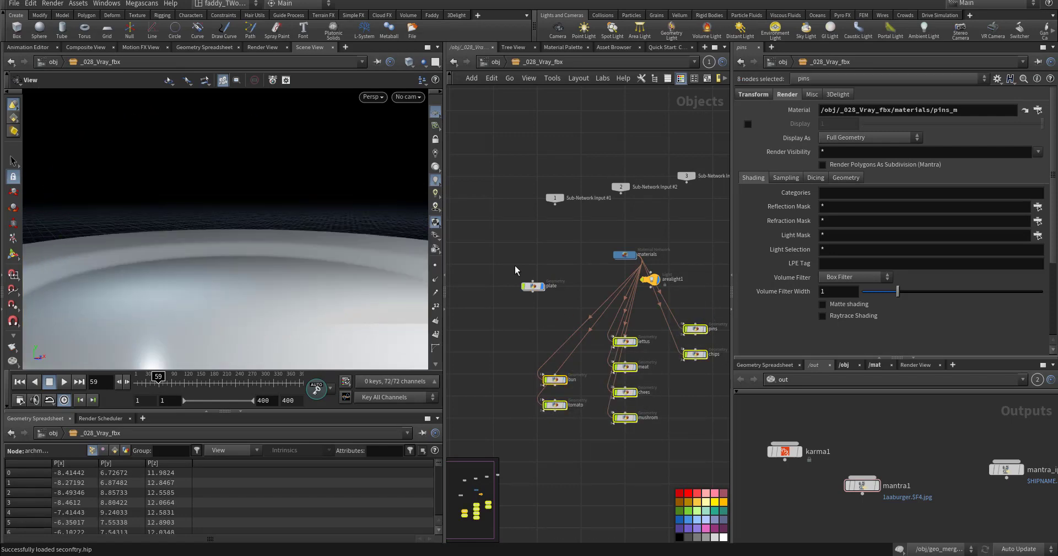
pyautogui.moveTo(352, 298); pyautogui.dragTo(300, 304)
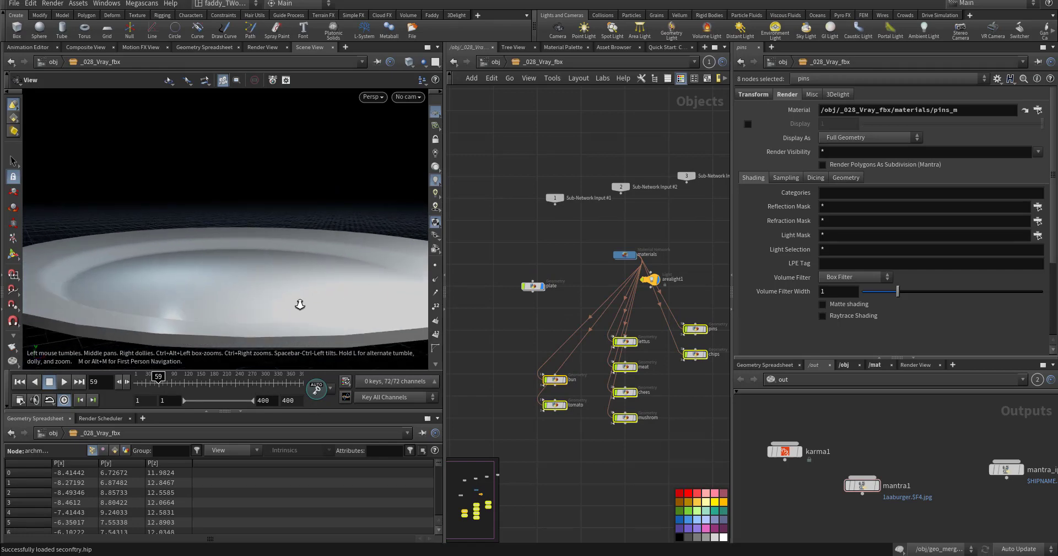
pyautogui.click(562, 375)
pyautogui.click(564, 380)
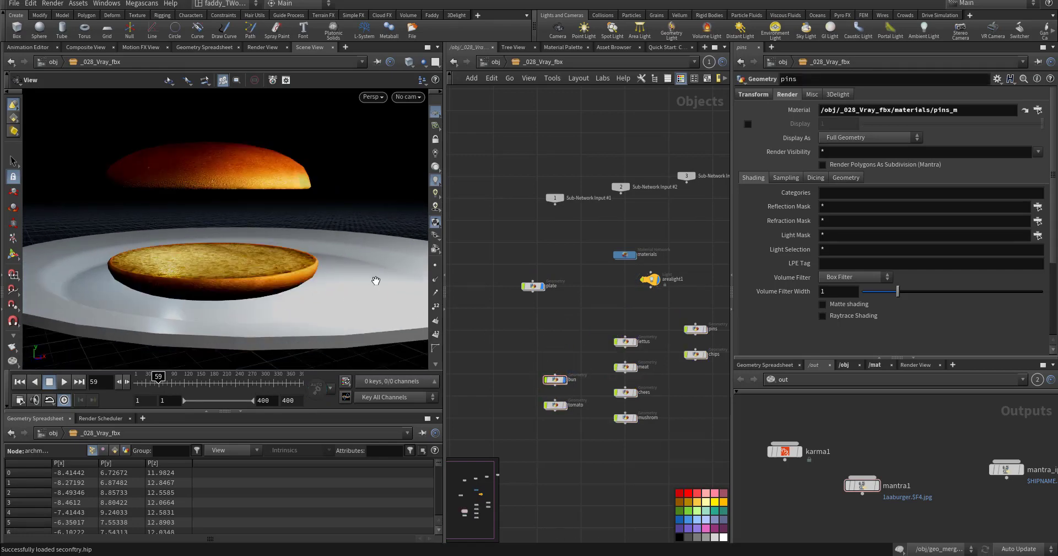
pyautogui.moveTo(318, 256); pyautogui.dragTo(290, 263)
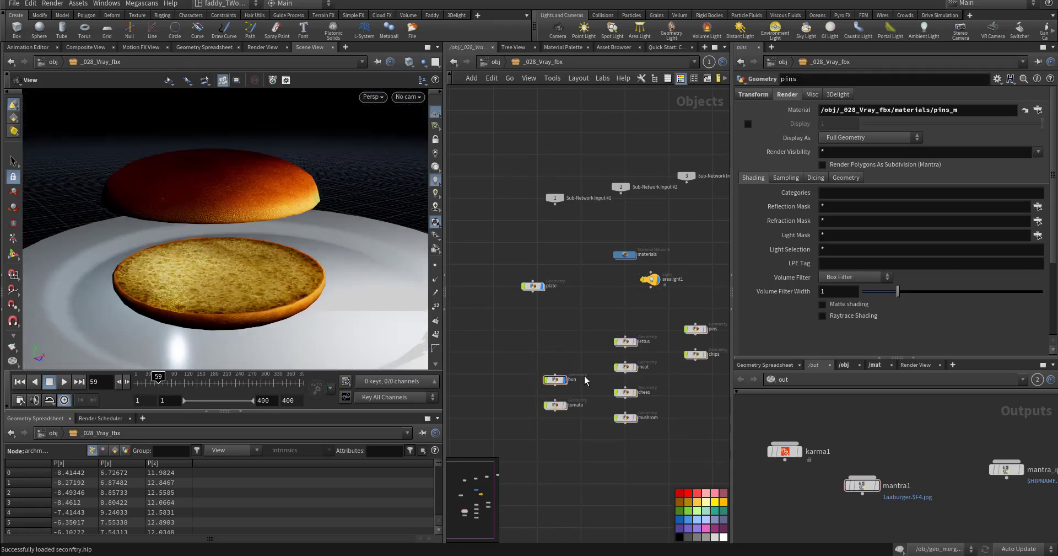
# Display the tomato and lettuce objects between the bun halves.
pyautogui.click(564, 407)
pyautogui.moveTo(288, 306); pyautogui.dragTo(281, 268)
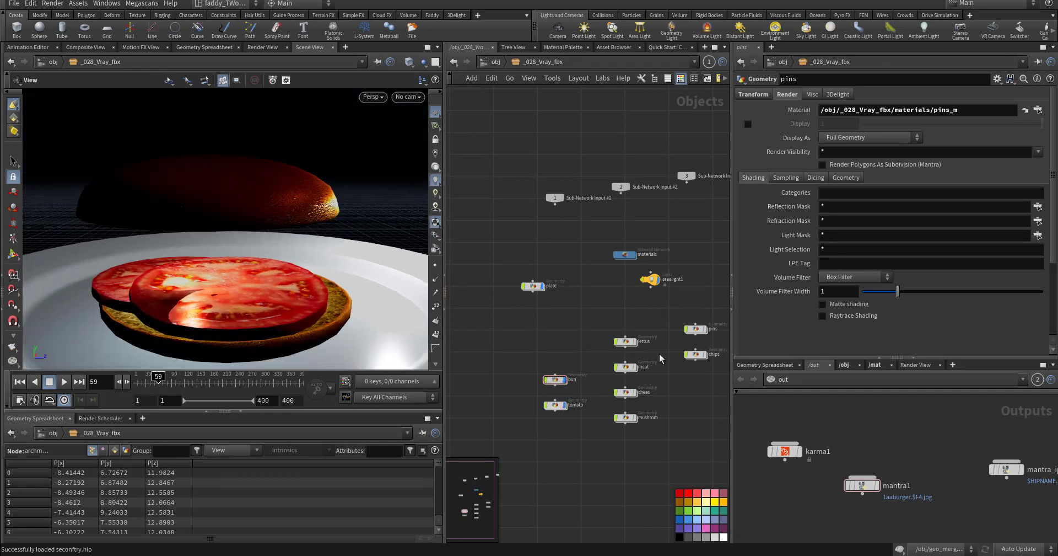
pyautogui.click(634, 343)
pyautogui.moveTo(379, 312); pyautogui.dragTo(332, 314)
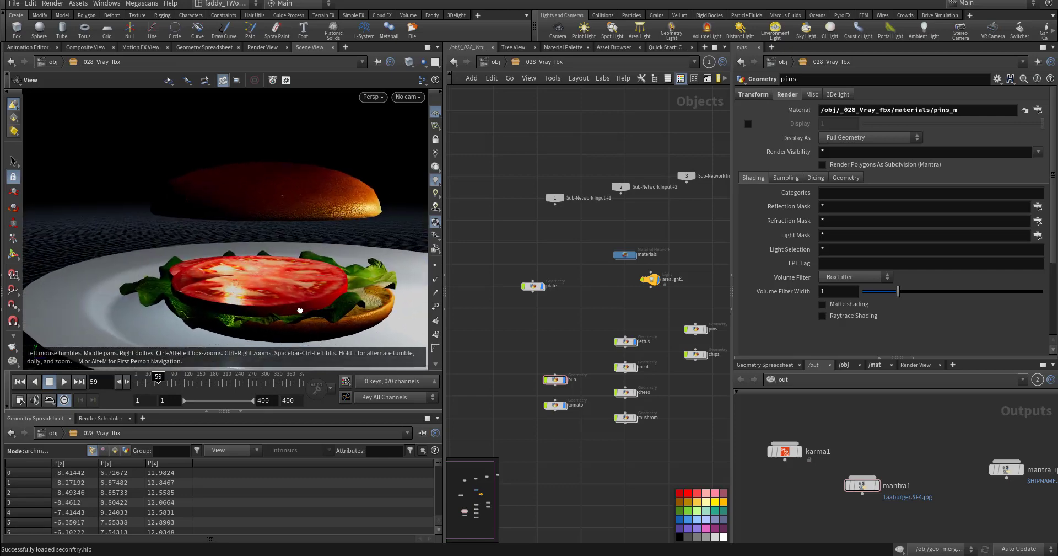
# Display the meat, cheese and mushroom objects of the burger.
pyautogui.click(634, 368)
pyautogui.click(625, 367)
pyautogui.moveTo(286, 301); pyautogui.dragTo(244, 248)
pyautogui.click(635, 392)
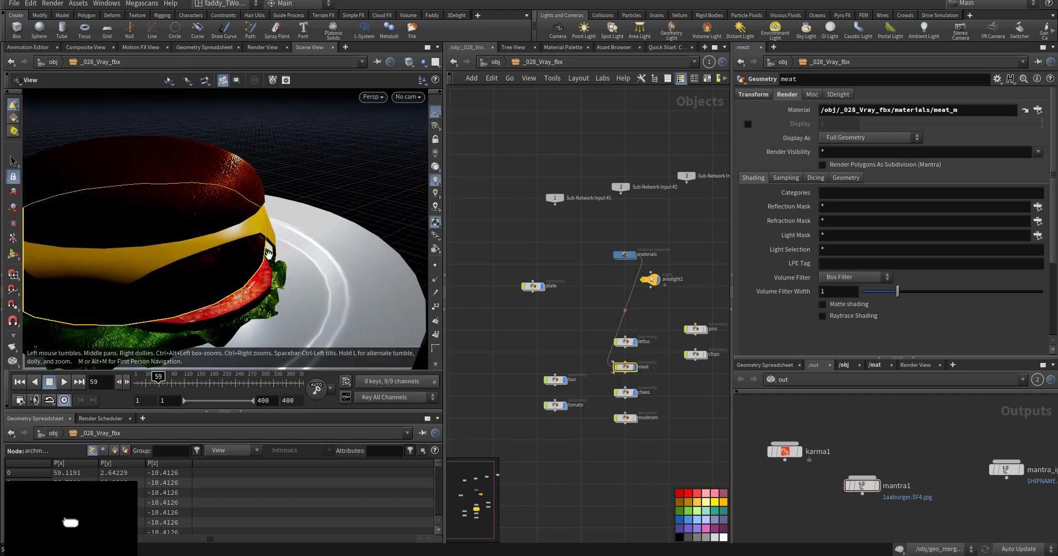
pyautogui.click(635, 417)
# Hide the bun to expose the mushrooms, and display the chips object and inspect it up close.
pyautogui.click(564, 379)
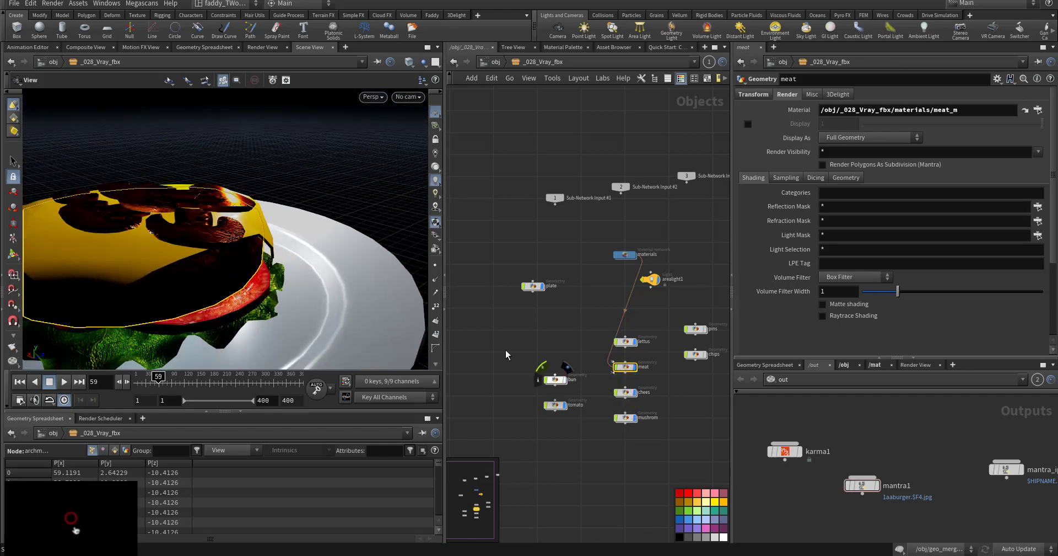
pyautogui.moveTo(330, 242); pyautogui.dragTo(323, 278)
pyautogui.moveTo(701, 371); pyautogui.dragTo(665, 369, button='middle')
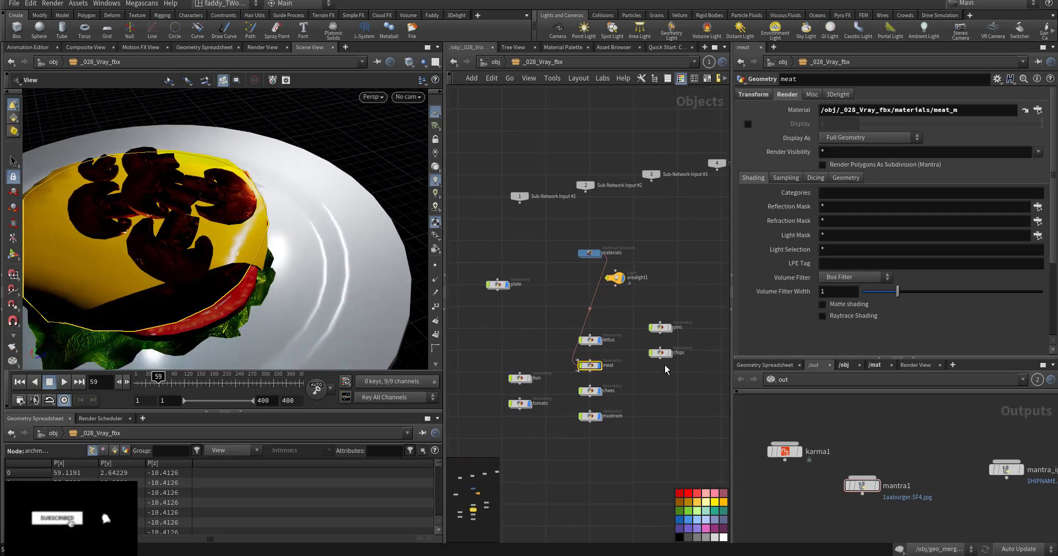
pyautogui.click(671, 353)
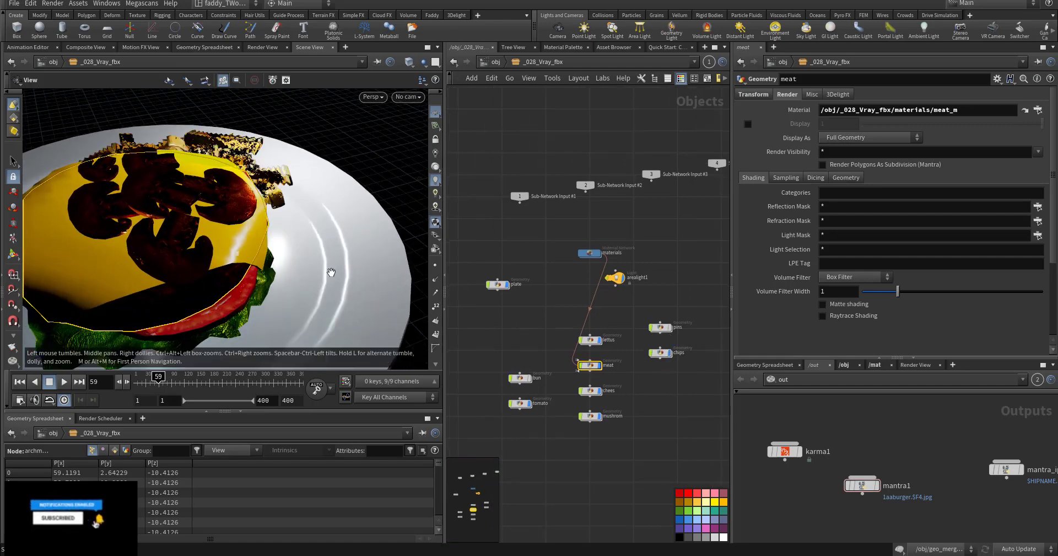
pyautogui.moveTo(331, 267); pyautogui.dragTo(212, 252)
pyautogui.moveTo(242, 213); pyautogui.dragTo(208, 310)
pyautogui.moveTo(208, 310); pyautogui.dragTo(369, 212, button='right')
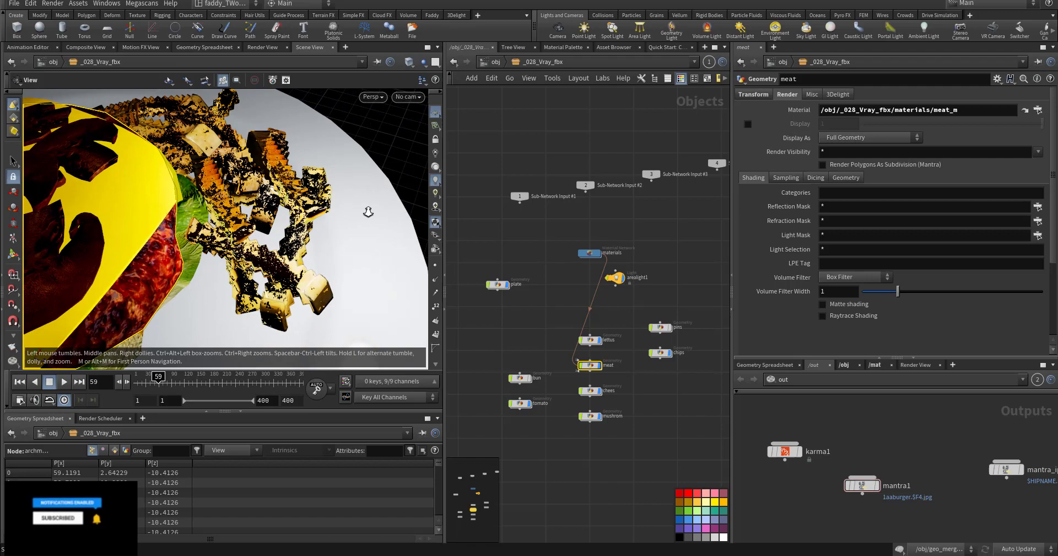
pyautogui.moveTo(369, 213); pyautogui.dragTo(320, 160)
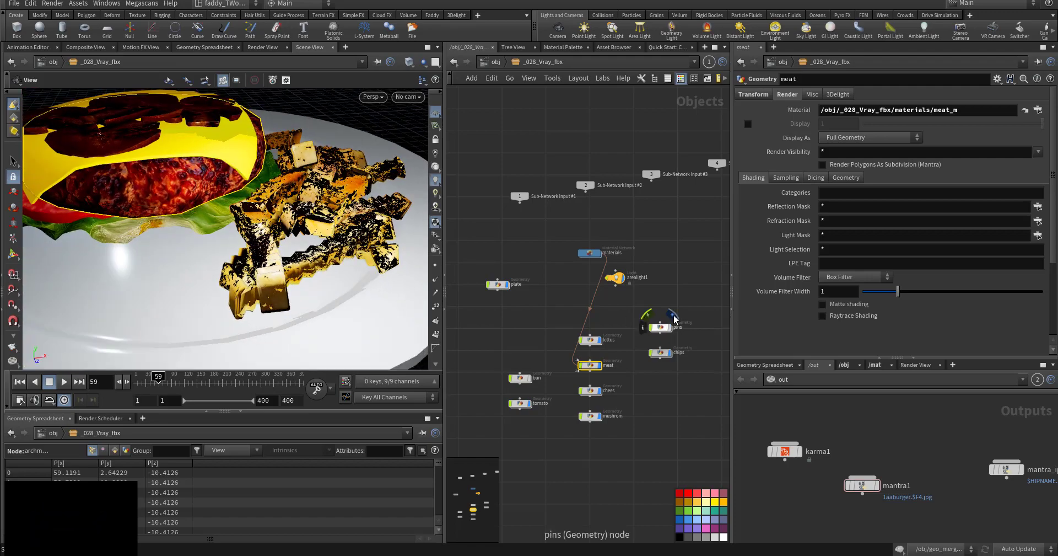
# Display the pins object and review the complete set of food objects in the subnetwork.
pyautogui.click(673, 317)
pyautogui.moveTo(187, 181); pyautogui.dragTo(267, 258, button='middle')
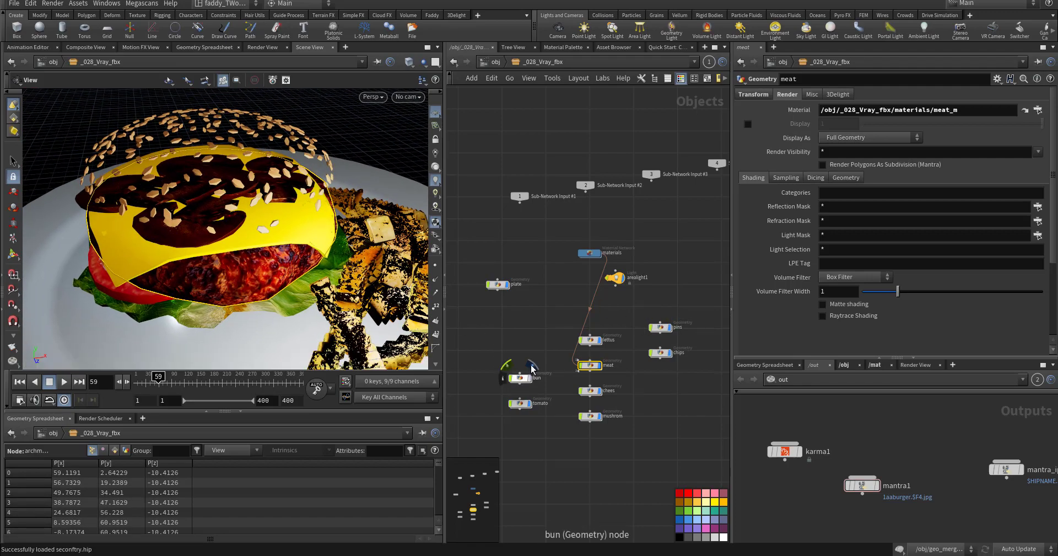
pyautogui.moveTo(468, 204); pyautogui.dragTo(684, 460)
pyautogui.click(534, 238)
# Return to the object level, open the geo_merge_result network and display the output of merge1.
pyautogui.click(495, 63)
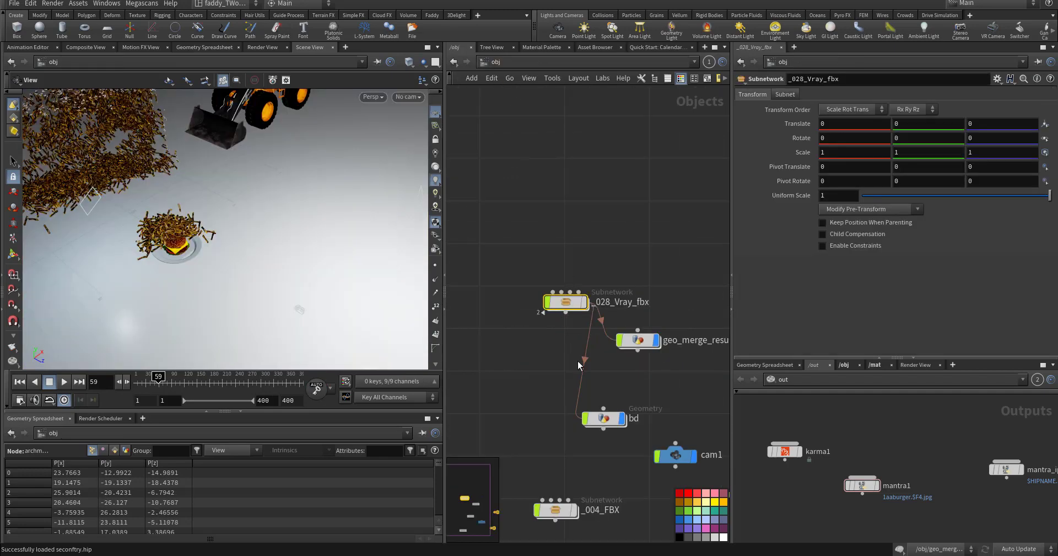
pyautogui.moveTo(633, 350); pyautogui.dragTo(578, 317, button='middle')
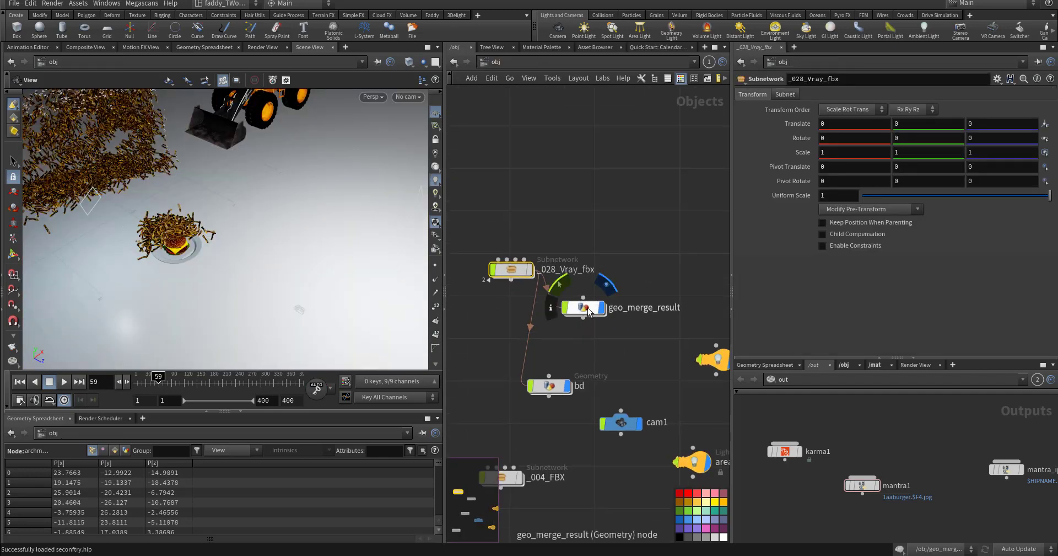
pyautogui.doubleClick(585, 309)
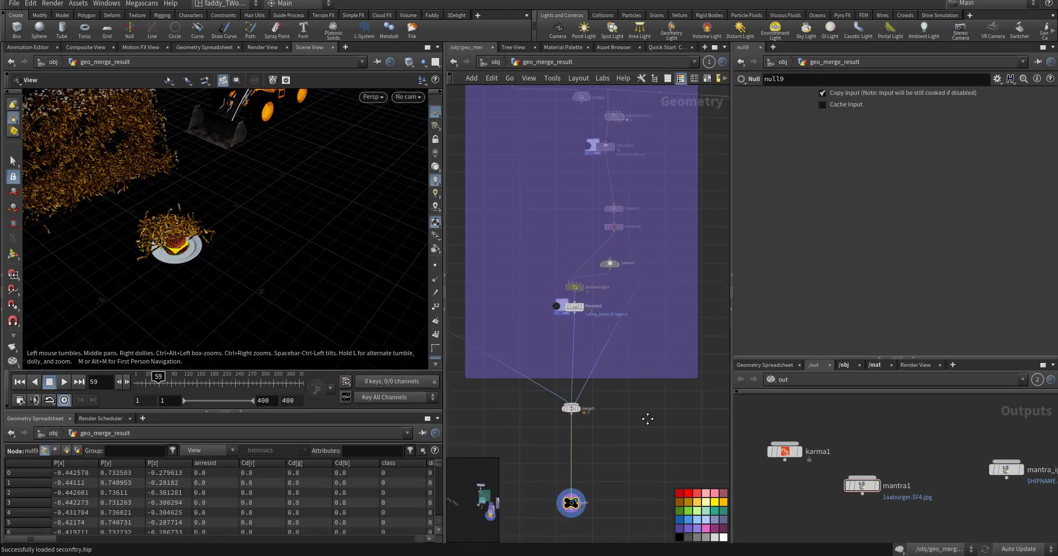
pyautogui.scroll(10, 612, 344)
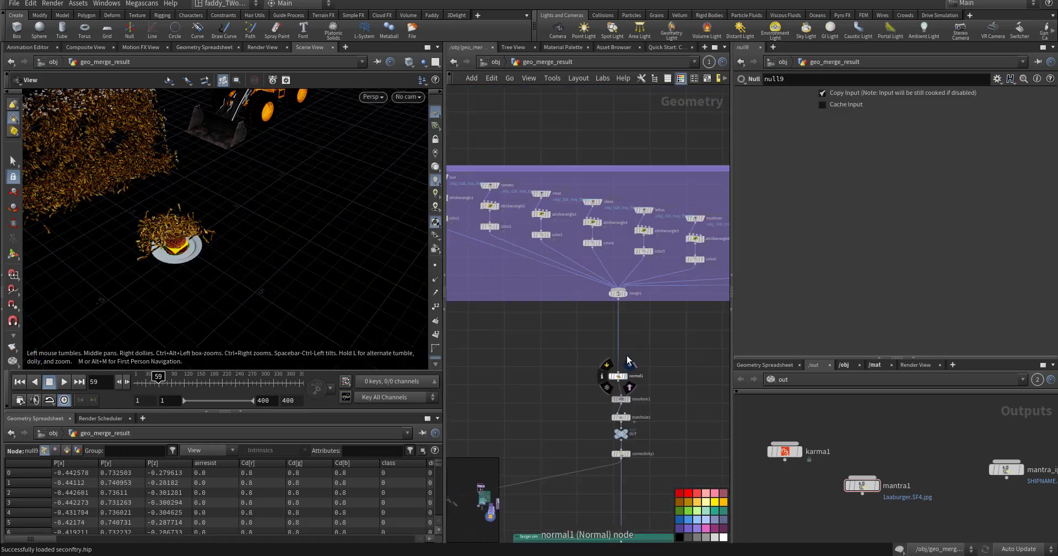
pyautogui.click(613, 224)
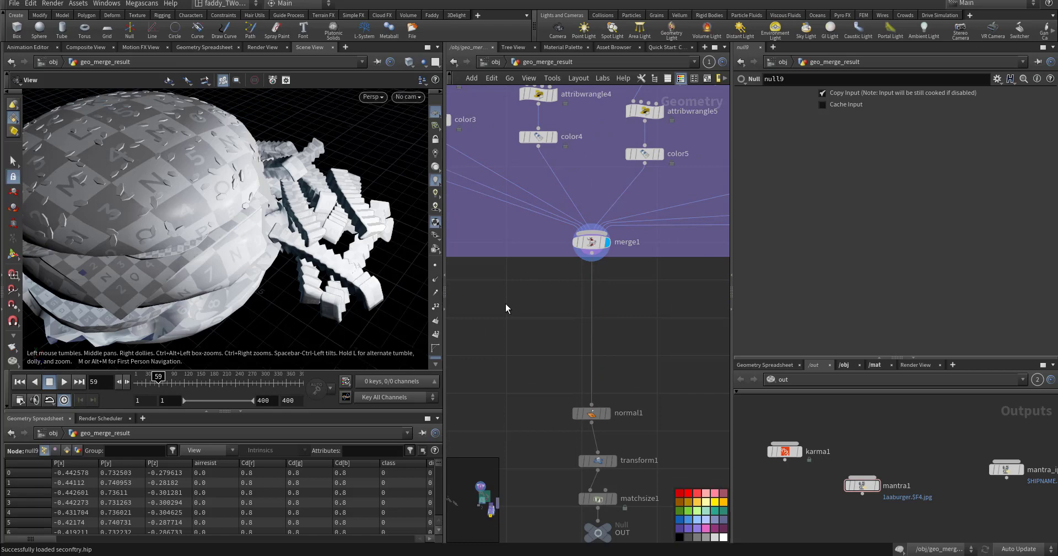
pyautogui.scroll(-5, 505, 303)
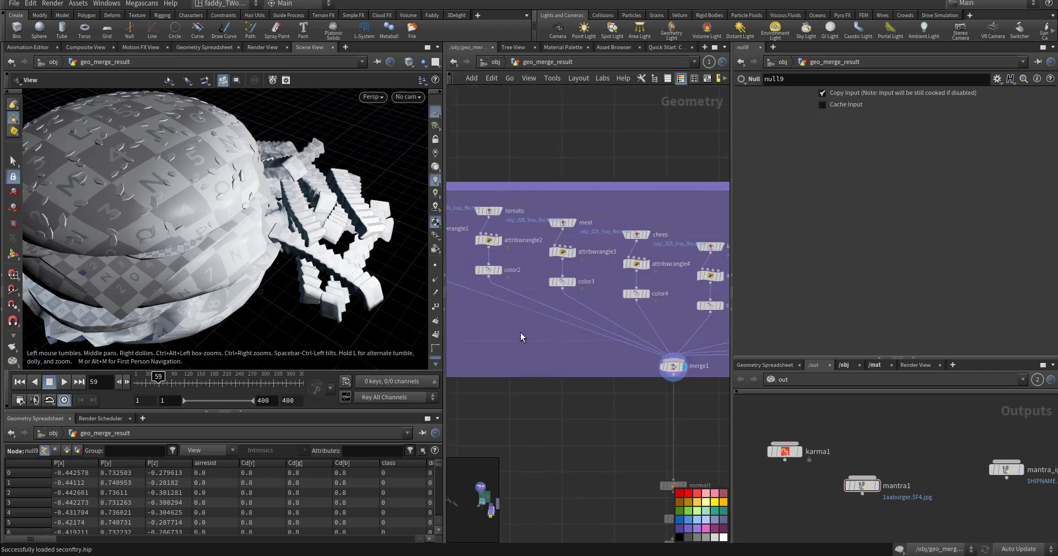
pyautogui.moveTo(520, 332); pyautogui.dragTo(556, 297, button='middle')
pyautogui.moveTo(181, 241); pyautogui.dragTo(272, 215, button='middle')
pyautogui.scroll(-3, 272, 215)
pyautogui.moveTo(623, 437); pyautogui.dragTo(555, 331, button='middle')
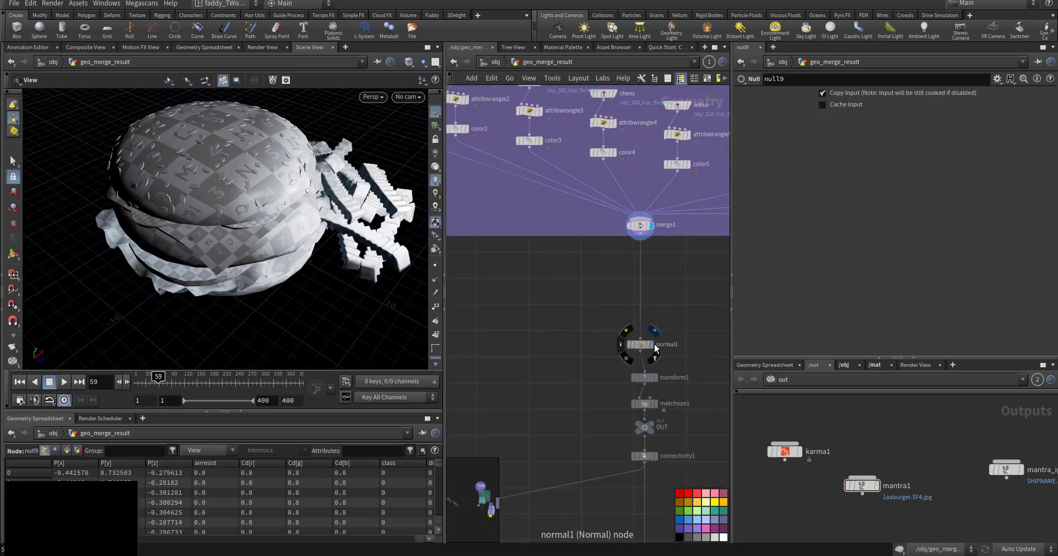
# Display the outputs of normal1 and transform1 in turn, framing the transformed burger in the viewport.
pyautogui.click(654, 346)
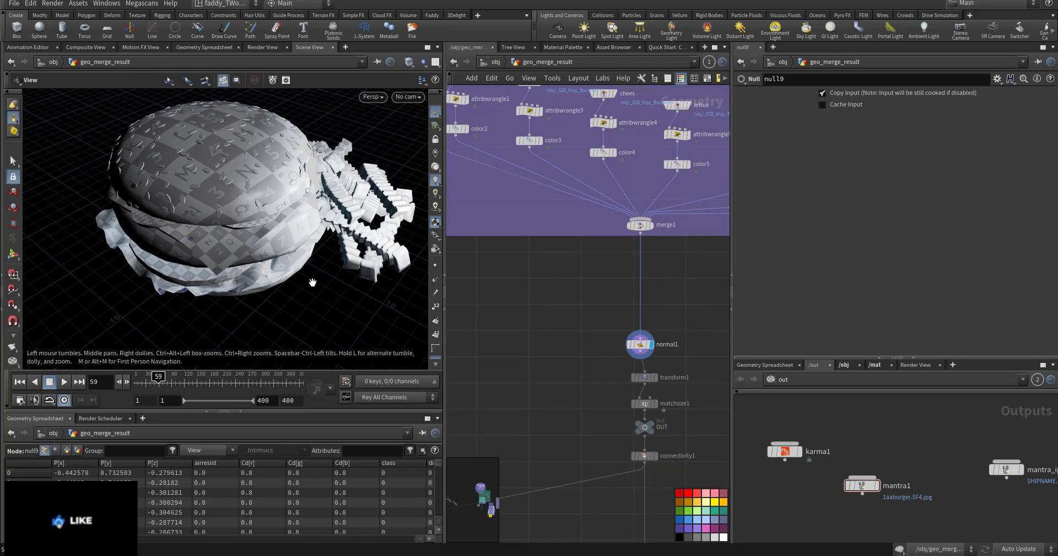
pyautogui.moveTo(312, 281); pyautogui.dragTo(316, 267)
pyautogui.moveTo(564, 354); pyautogui.dragTo(530, 293, button='middle')
pyautogui.click(623, 312)
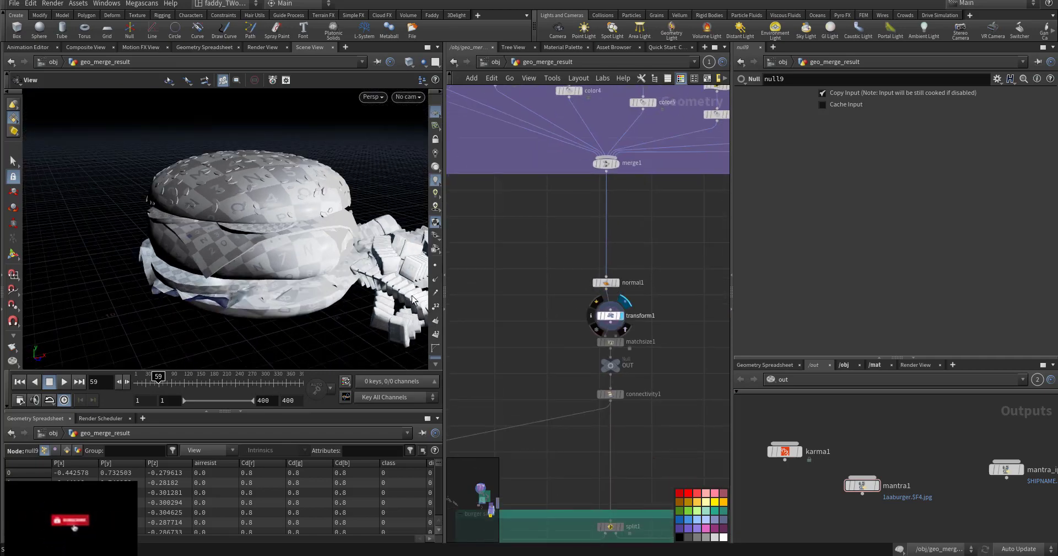
pyautogui.press('g')
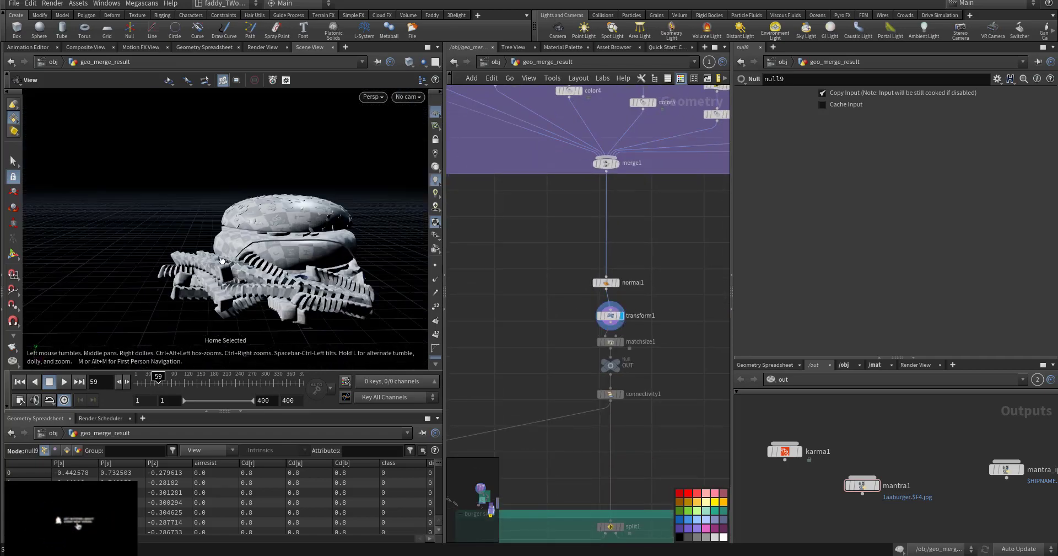
# Display the output of matchsize1, inspect the burger's placement, and display the OUT null.
pyautogui.moveTo(613, 346); pyautogui.dragTo(583, 292, button='middle')
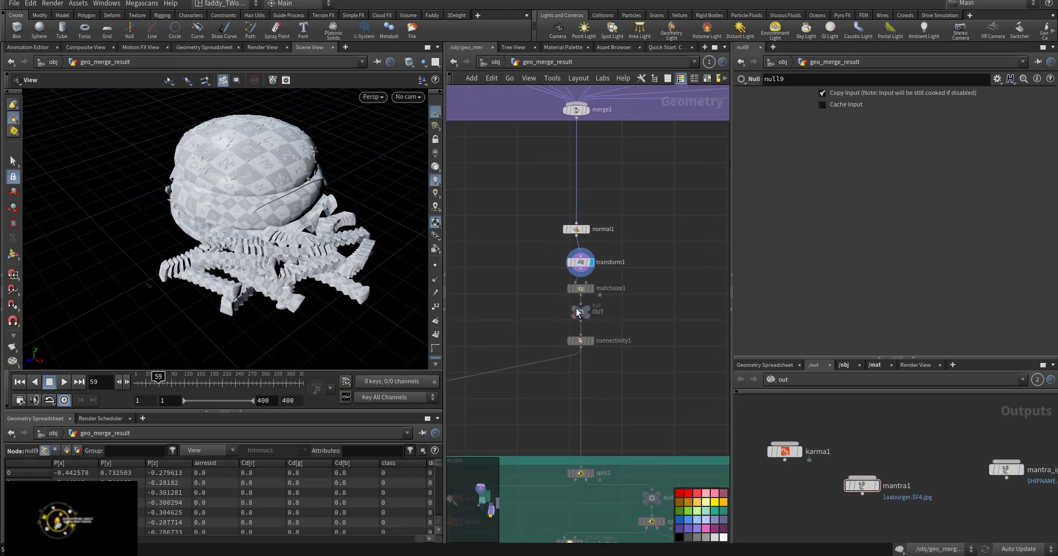
pyautogui.moveTo(582, 292)
pyautogui.click(596, 274)
pyautogui.moveTo(337, 273); pyautogui.dragTo(300, 211)
pyautogui.moveTo(275, 288); pyautogui.dragTo(325, 309)
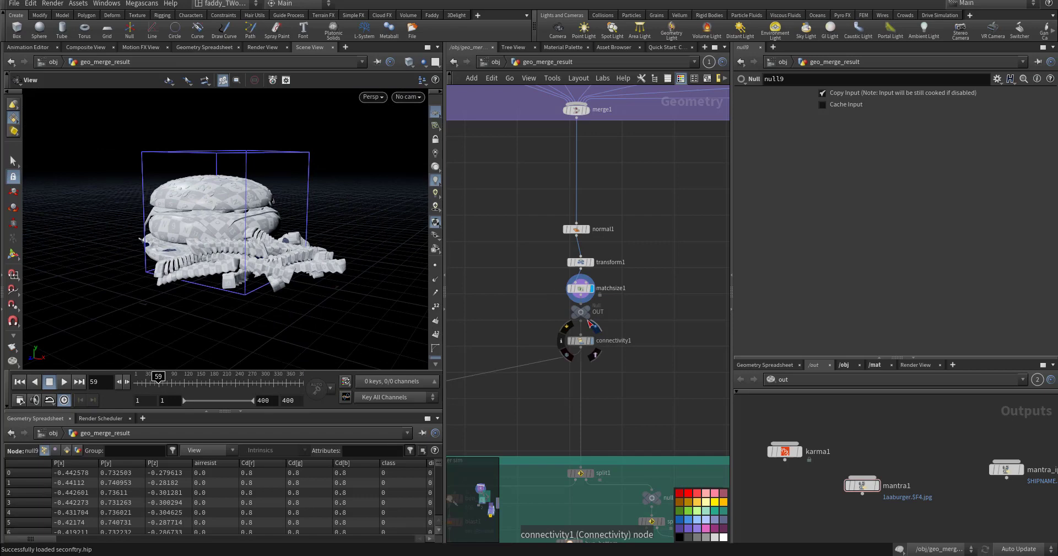
pyautogui.click(588, 308)
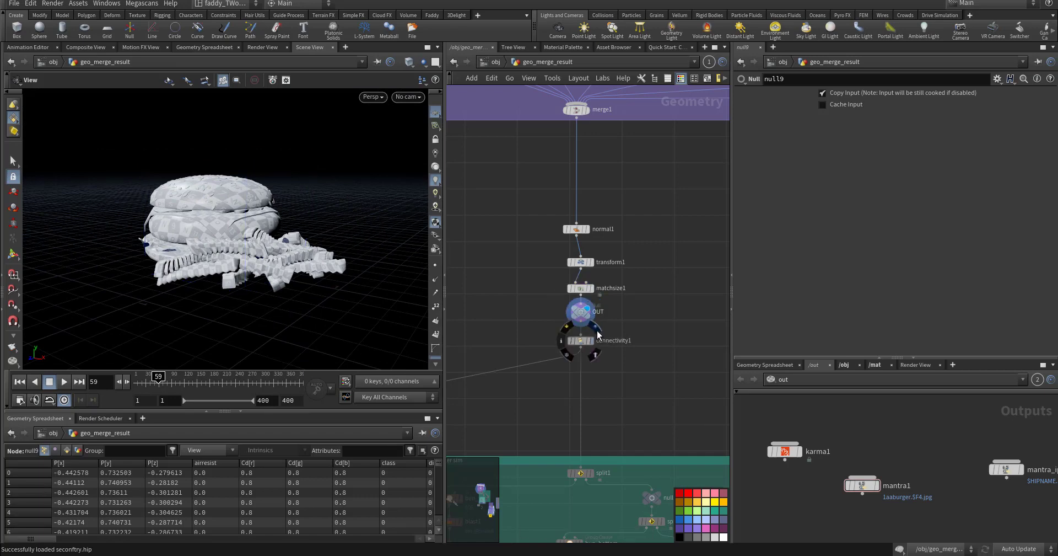
# Display connectivity1 with its parameters and trace its outgoing branches to the burger sim section of the network.
pyautogui.click(583, 343)
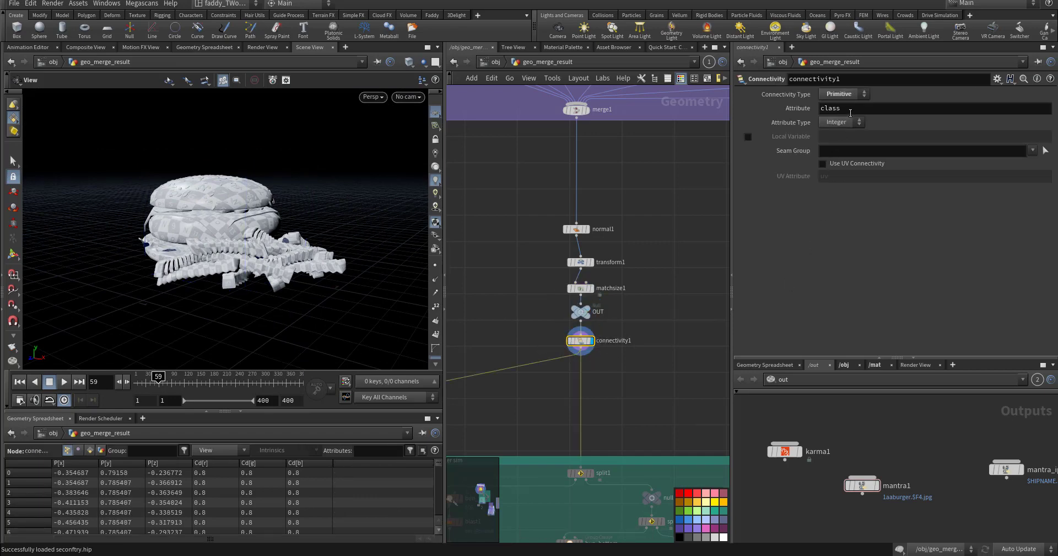
pyautogui.moveTo(491, 373); pyautogui.dragTo(545, 286, button='middle')
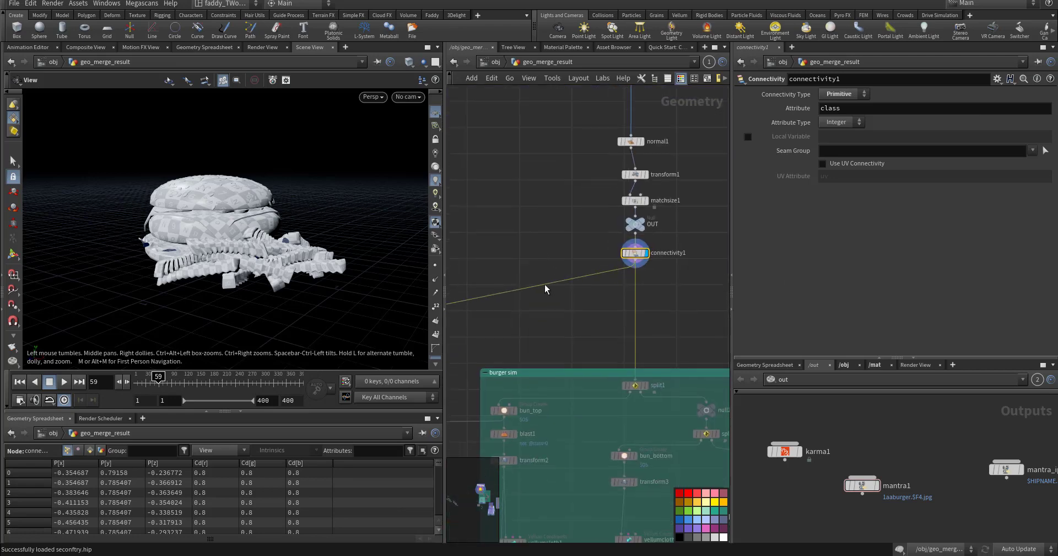
pyautogui.moveTo(568, 317); pyautogui.dragTo(624, 296, button='middle')
pyautogui.scroll(-3, 626, 301)
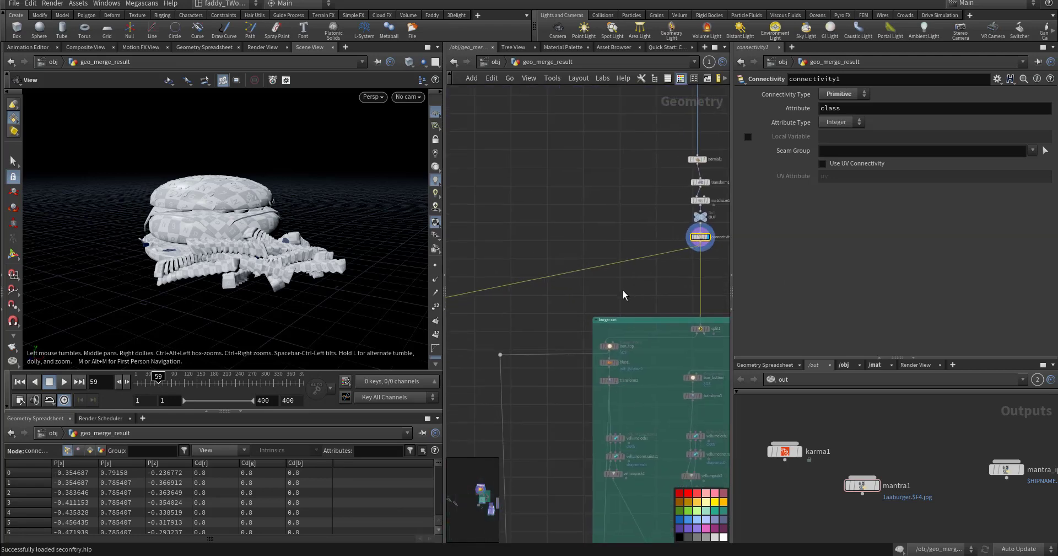
pyautogui.scroll(-5, 573, 327)
pyautogui.moveTo(509, 369); pyautogui.dragTo(646, 323, button='middle')
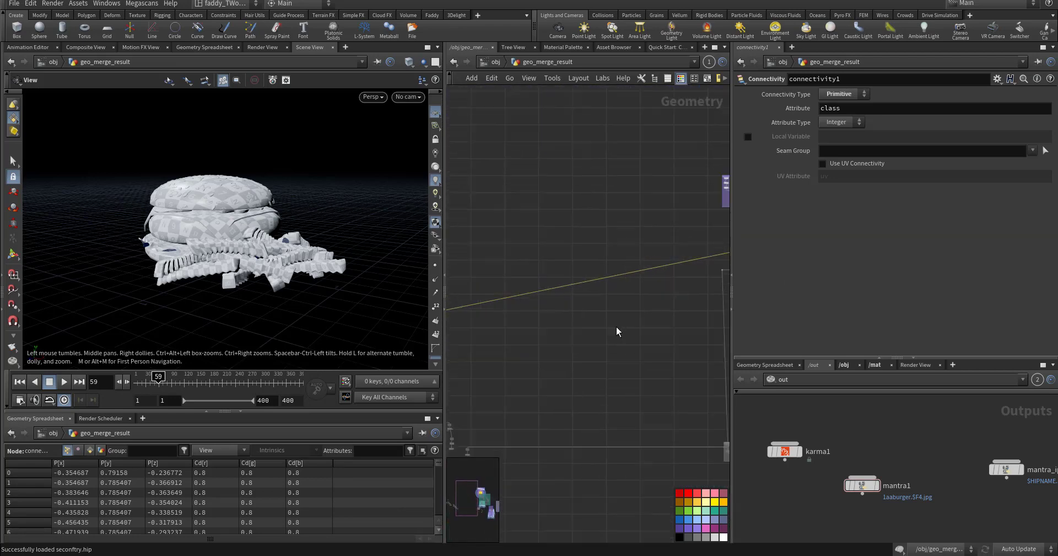
pyautogui.scroll(-2, 612, 326)
pyautogui.scroll(8, 567, 279)
pyautogui.scroll(1, 525, 272)
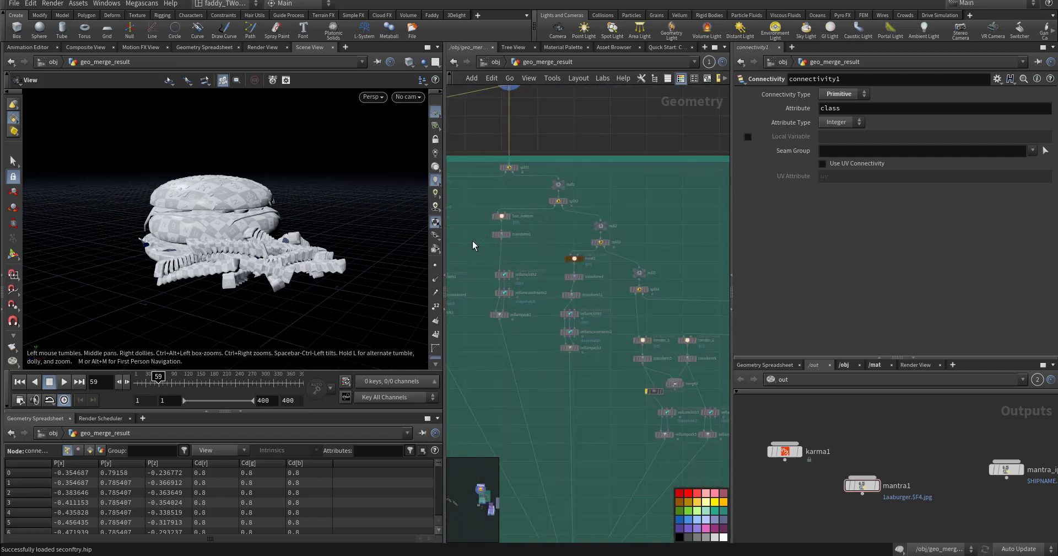
# Display the bun_top group node in the burger sim section and show its parameters.
pyautogui.moveTo(466, 242); pyautogui.dragTo(599, 348, button='middle')
pyautogui.scroll(3, 558, 269)
pyautogui.moveTo(558, 252)
pyautogui.click(563, 236)
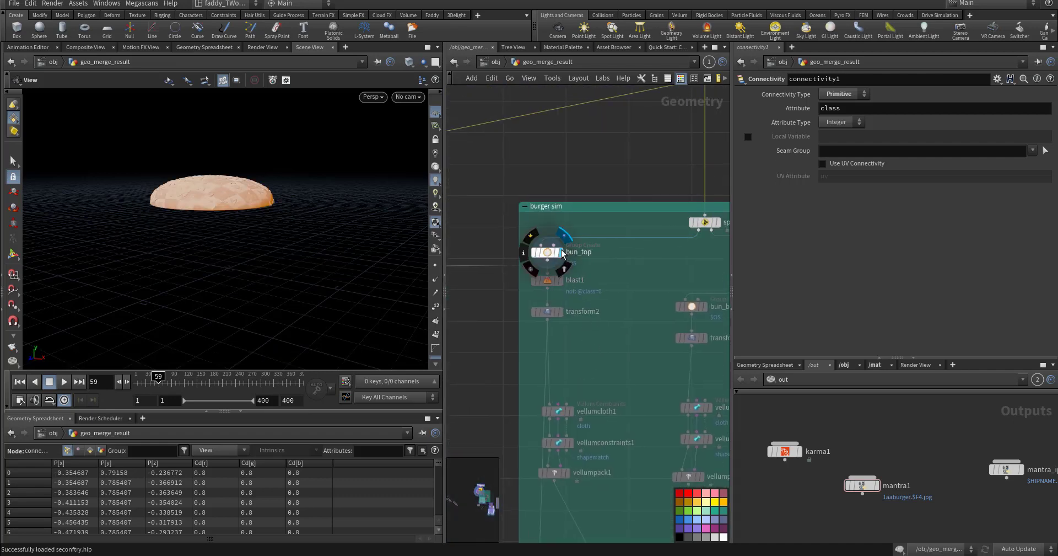
pyautogui.click(548, 252)
# Display split1 with its class-based group parameters, return the display to bun_top and orbit around the bun.
pyautogui.moveTo(635, 211); pyautogui.dragTo(593, 220, button='middle')
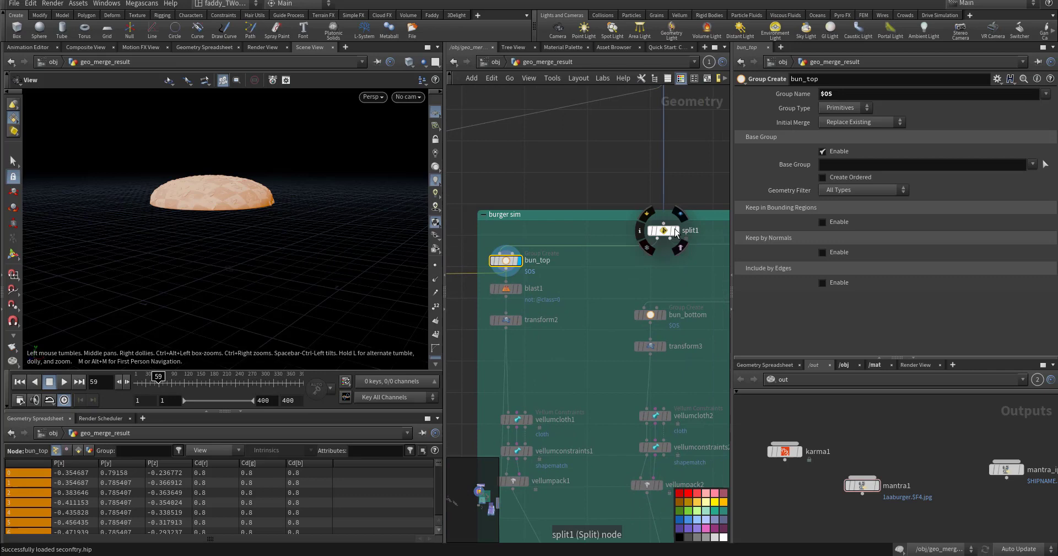
pyautogui.click(675, 231)
pyautogui.click(663, 230)
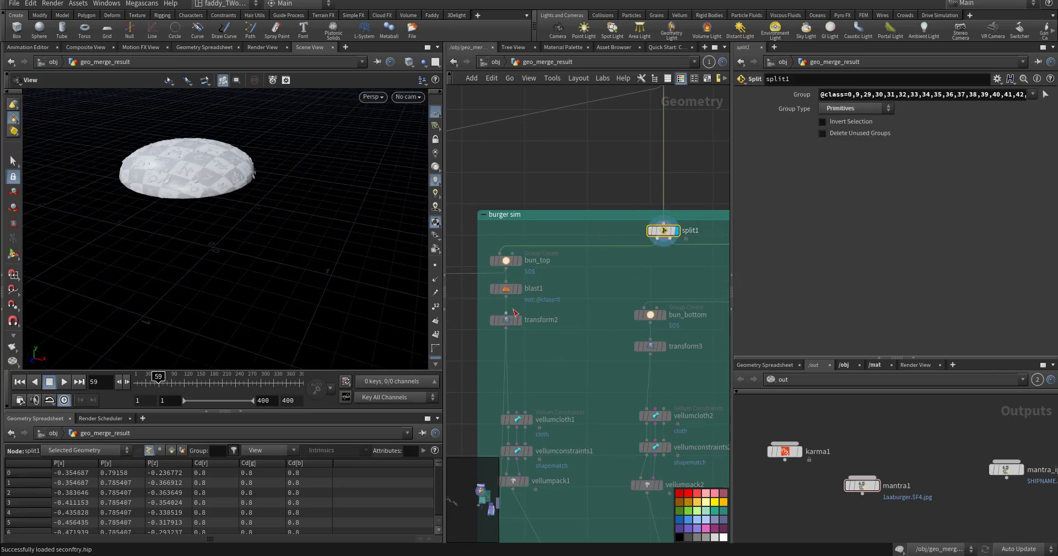
pyautogui.click(519, 262)
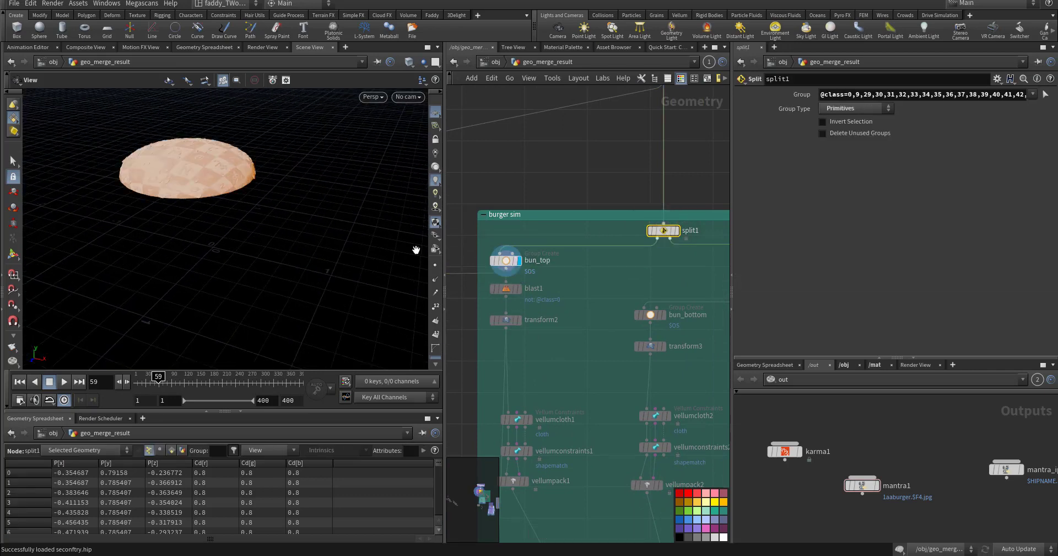
pyautogui.moveTo(416, 248); pyautogui.dragTo(308, 263)
# Display blast1 with its parameters and inspect the isolated top bun in the viewport.
pyautogui.click(519, 288)
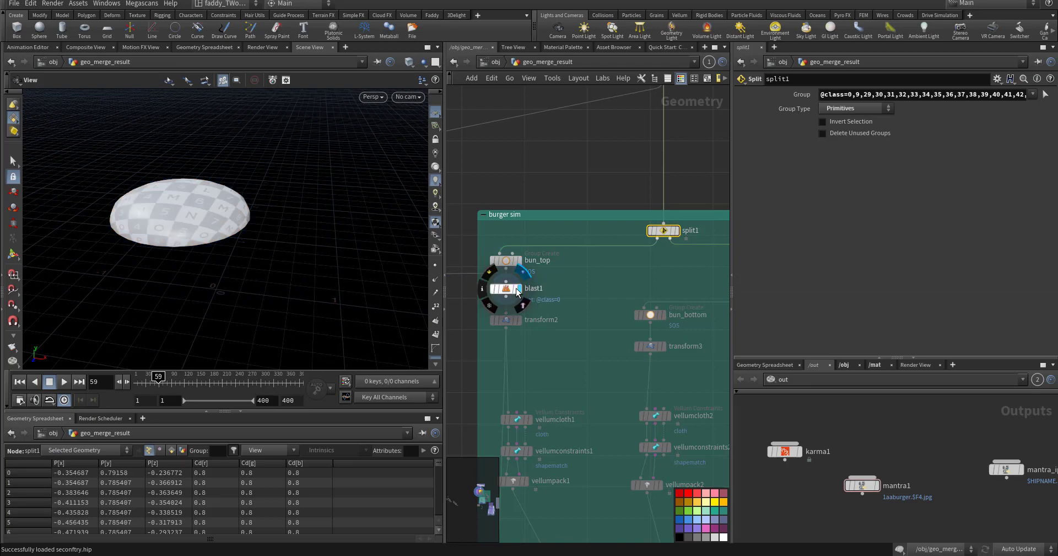
pyautogui.click(507, 288)
pyautogui.moveTo(406, 268); pyautogui.dragTo(276, 238)
pyautogui.moveTo(548, 353); pyautogui.dragTo(566, 325, button='middle')
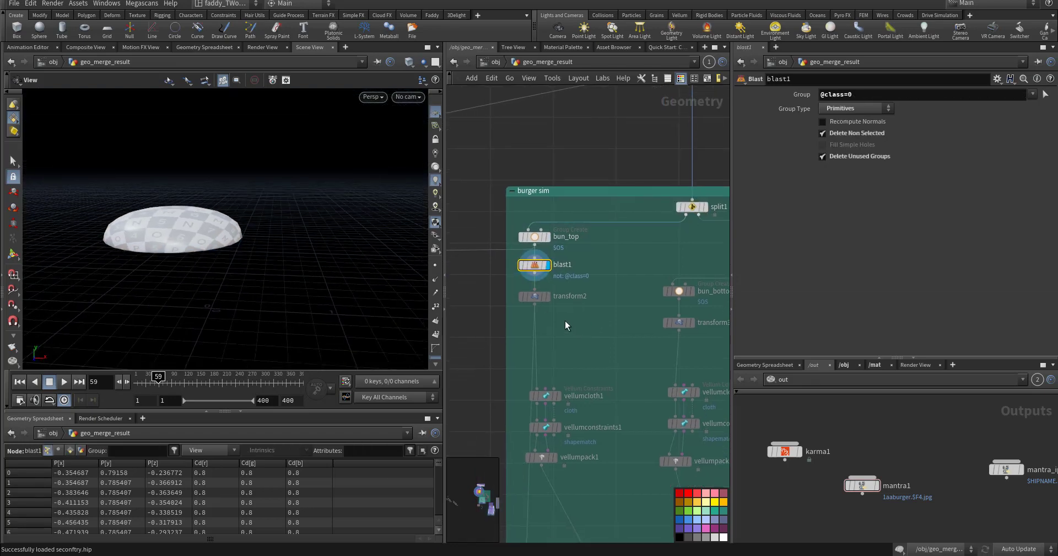
# Display transform2 with its parameters and reframe the viewport around the raised top bun.
pyautogui.click(546, 299)
pyautogui.click(535, 298)
pyautogui.moveTo(572, 365); pyautogui.dragTo(572, 300, button='middle')
pyautogui.moveTo(255, 295); pyautogui.dragTo(298, 267, button='right')
pyautogui.moveTo(298, 268); pyautogui.dragTo(312, 283, button='middle')
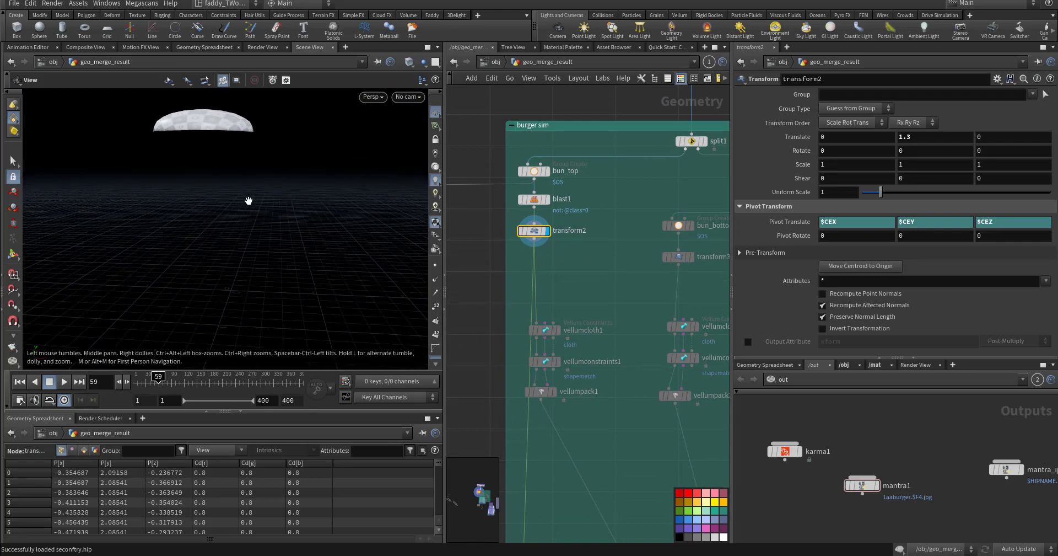
# Display vellumcloth1 and review its cloth parameters, from density through the stretch and bend stiffness.
pyautogui.moveTo(555, 334); pyautogui.dragTo(574, 321, button='middle')
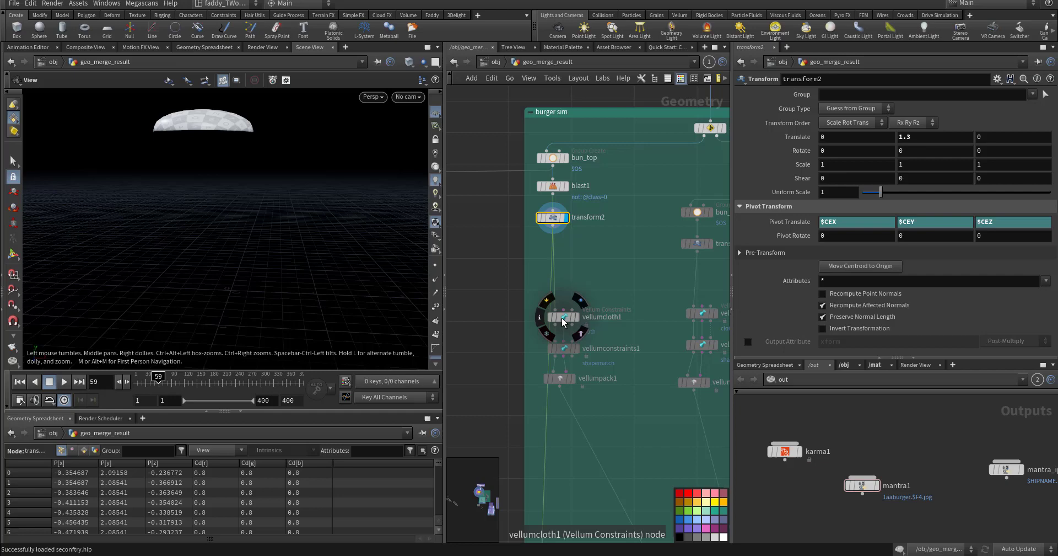
pyautogui.scroll(3, 552, 333)
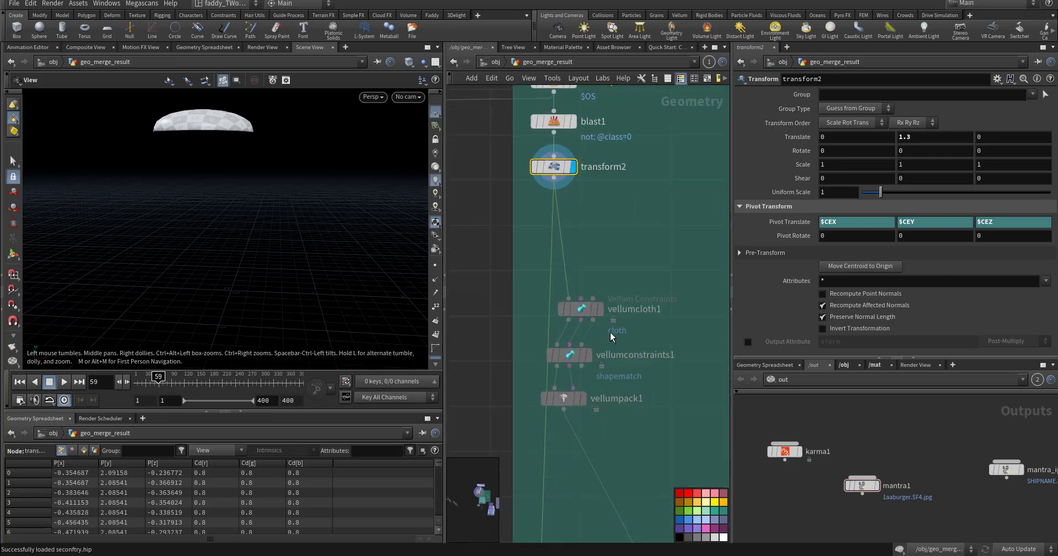
pyautogui.moveTo(602, 315)
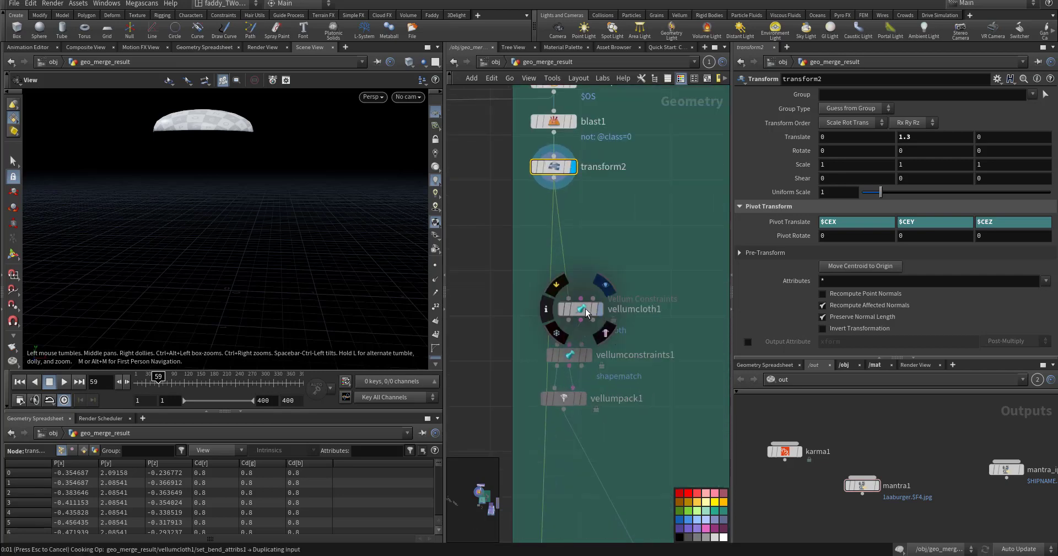
pyautogui.click(588, 312)
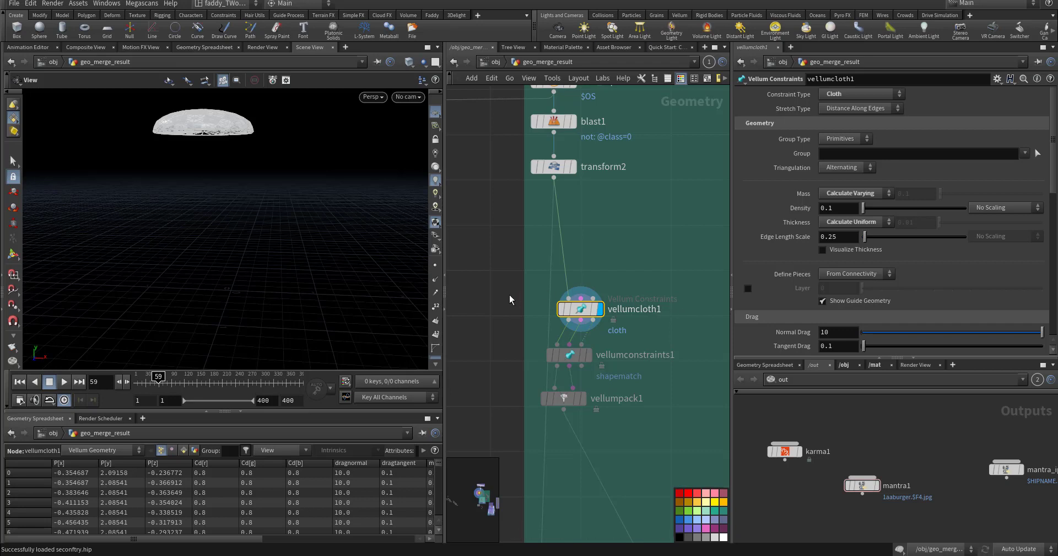
pyautogui.moveTo(523, 297); pyautogui.dragTo(503, 297)
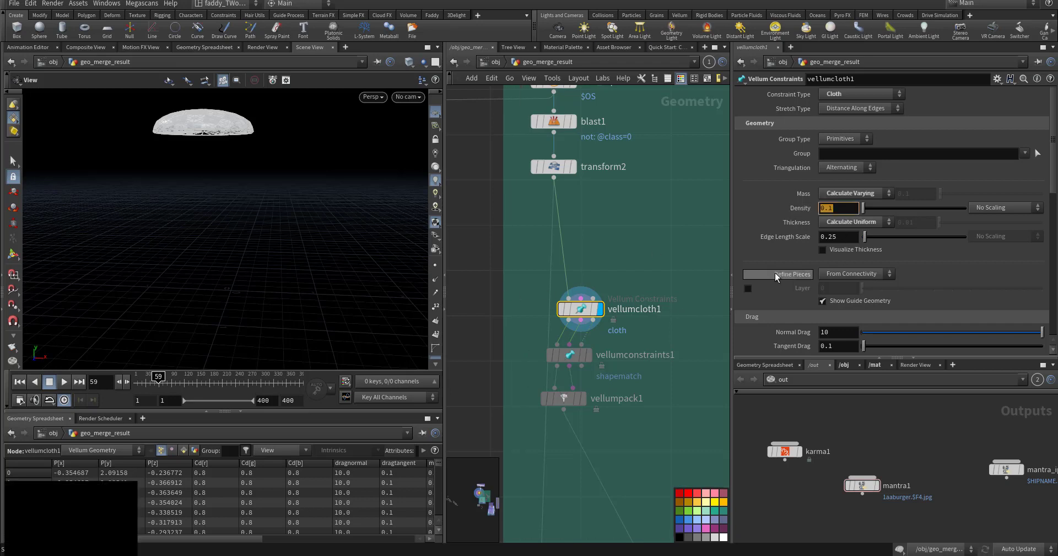
pyautogui.scroll(-5, 800, 292)
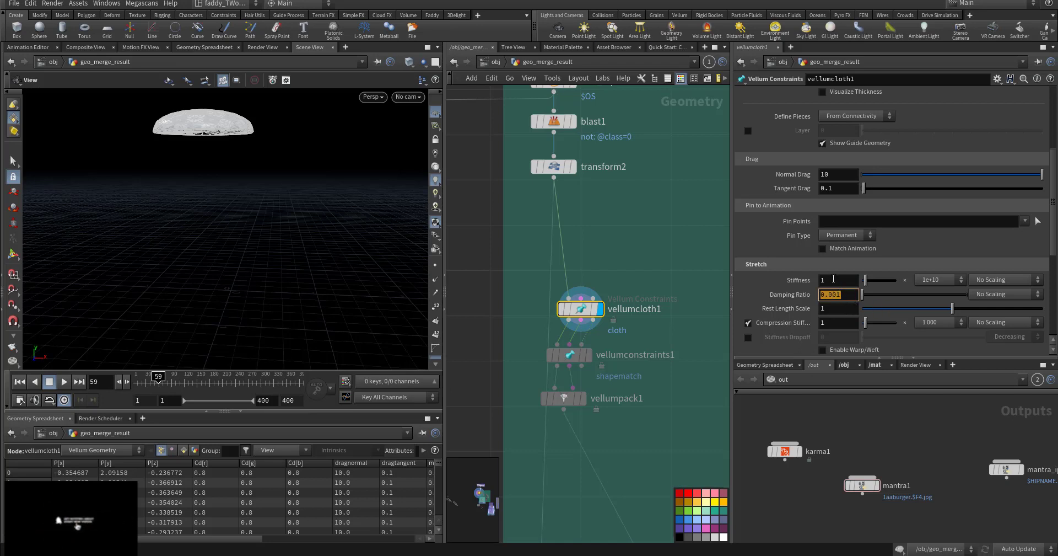
pyautogui.click(946, 280)
pyautogui.click(762, 299)
pyautogui.scroll(-4, 762, 299)
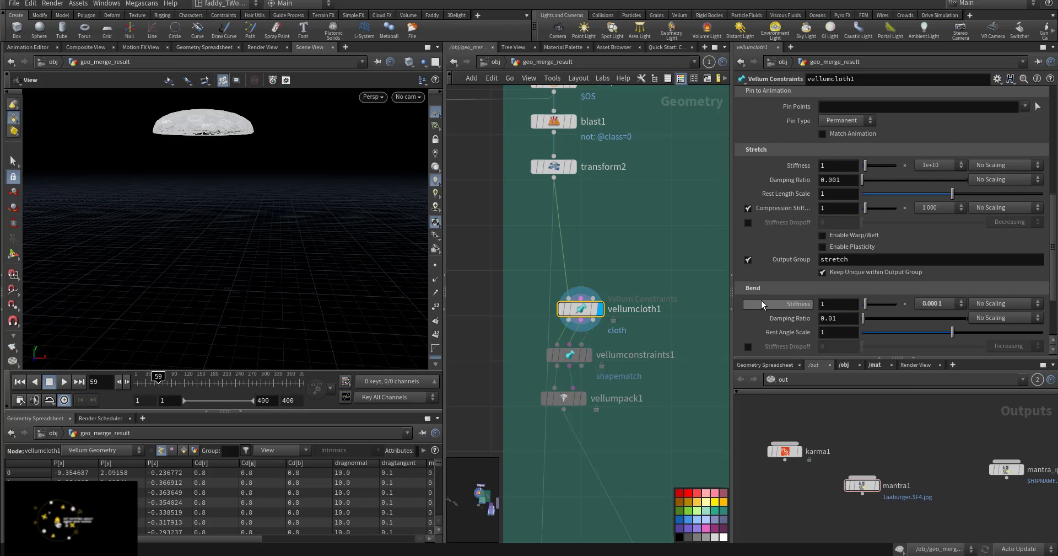
# Select vellumconstraints1 and review its Shape Match constraint type and stretch parameters.
pyautogui.moveTo(641, 344); pyautogui.dragTo(571, 373)
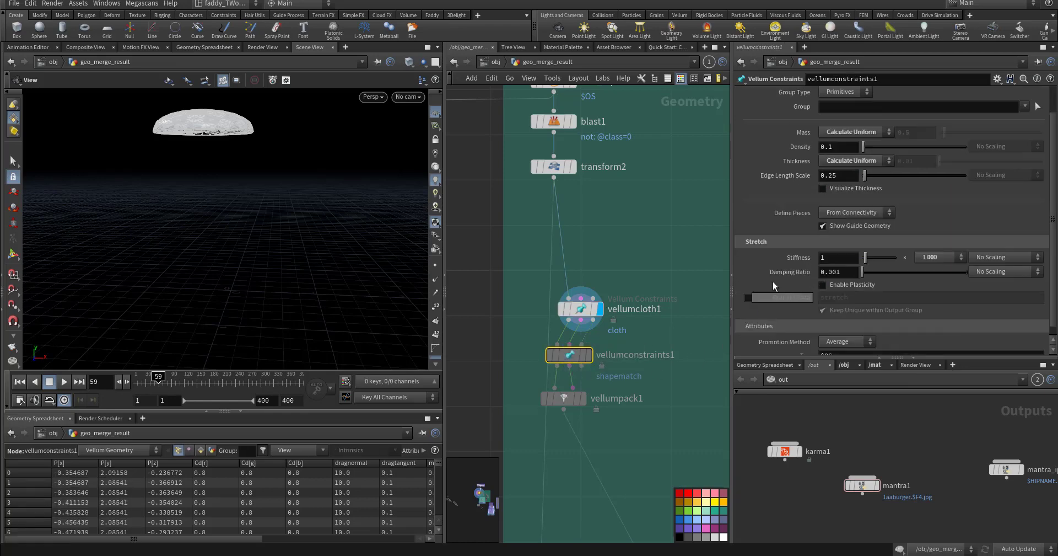
pyautogui.scroll(2, 799, 212)
pyautogui.click(851, 98)
pyautogui.press('Escape')
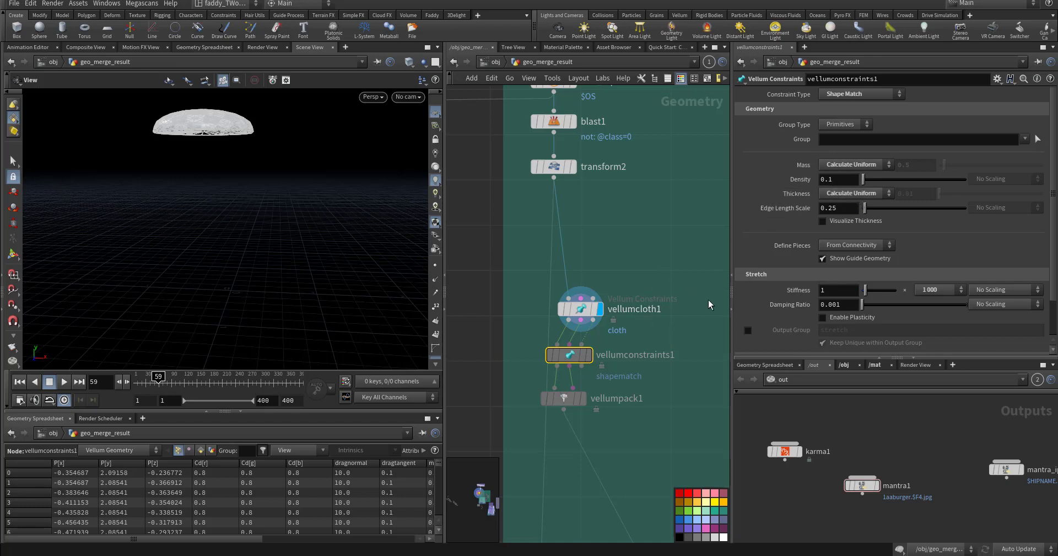
pyautogui.scroll(-2, 791, 299)
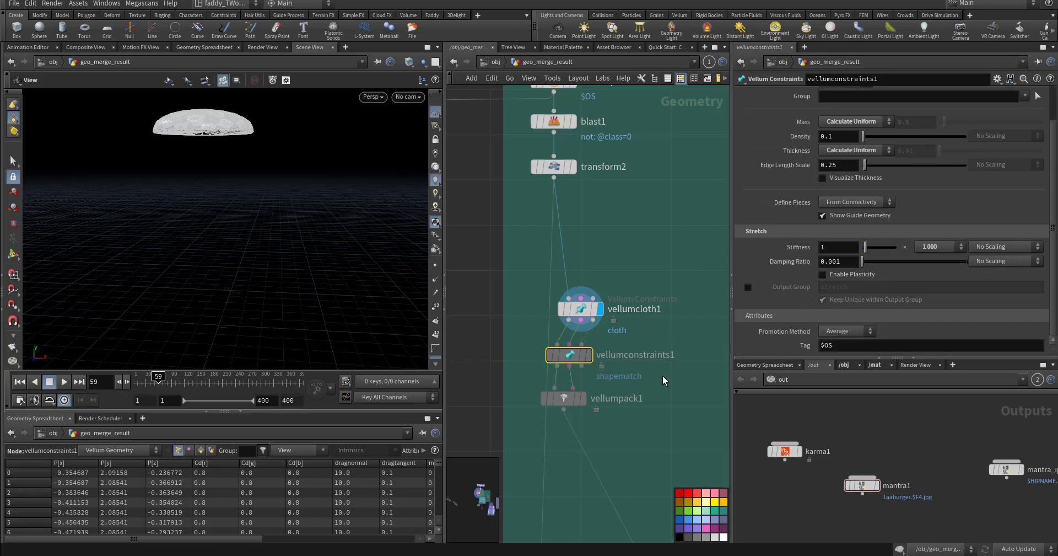
# Display the packed top bun output of vellumpack1.
pyautogui.moveTo(674, 374); pyautogui.dragTo(687, 319, button='middle')
pyautogui.click(582, 348)
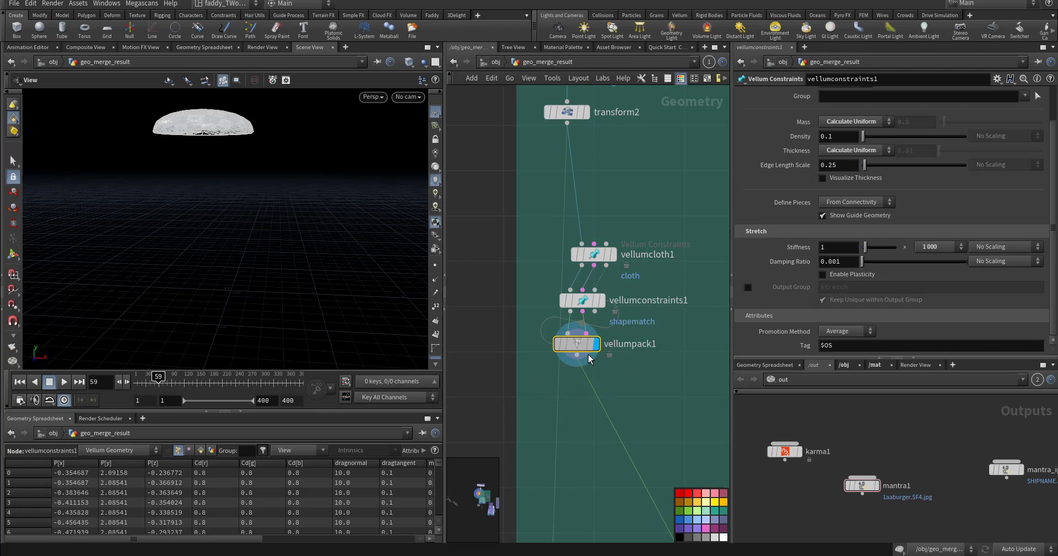
pyautogui.scroll(-2, 555, 261)
# Move on to the bottom bun branch and display the bun_bottom group node.
pyautogui.moveTo(693, 205); pyautogui.dragTo(491, 235, button='middle')
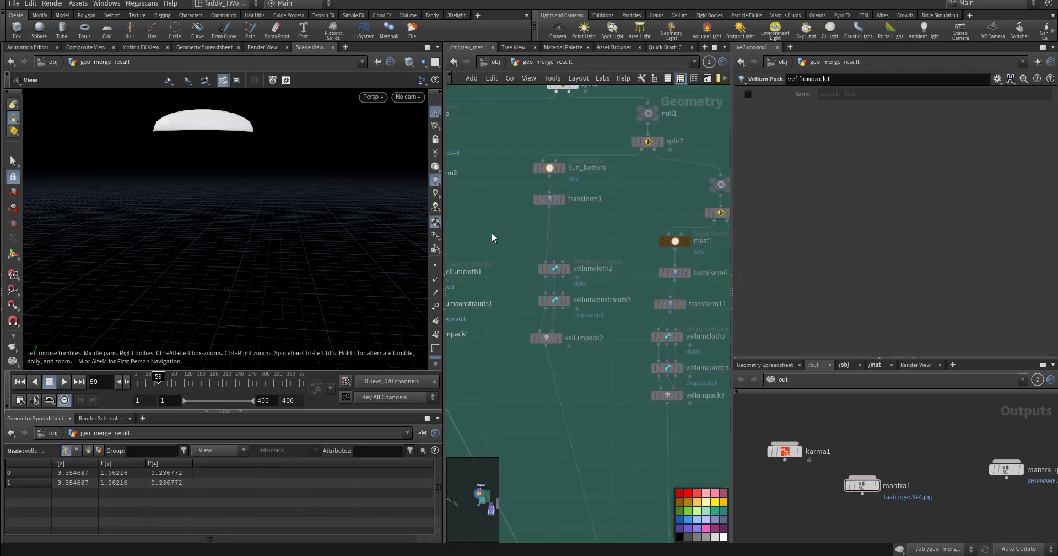
pyautogui.moveTo(585, 254); pyautogui.dragTo(592, 282, button='middle')
pyautogui.click(566, 196)
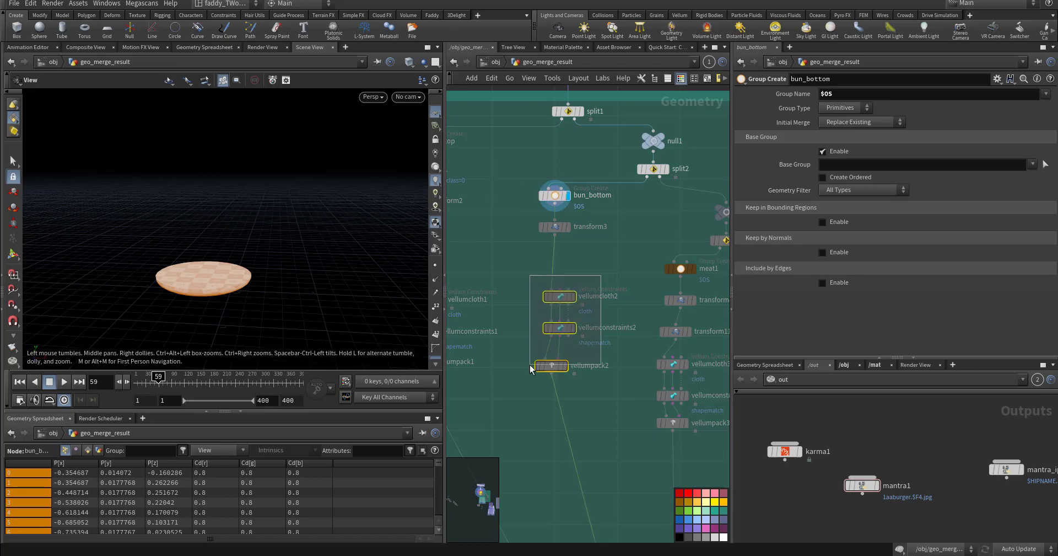
# Select vellumcloth2, vellumconstraints2 and vellumpack2 together, and display the packed bottom bun.
pyautogui.moveTo(531, 366); pyautogui.dragTo(531, 366)
pyautogui.moveTo(610, 402); pyautogui.dragTo(589, 380, button='middle')
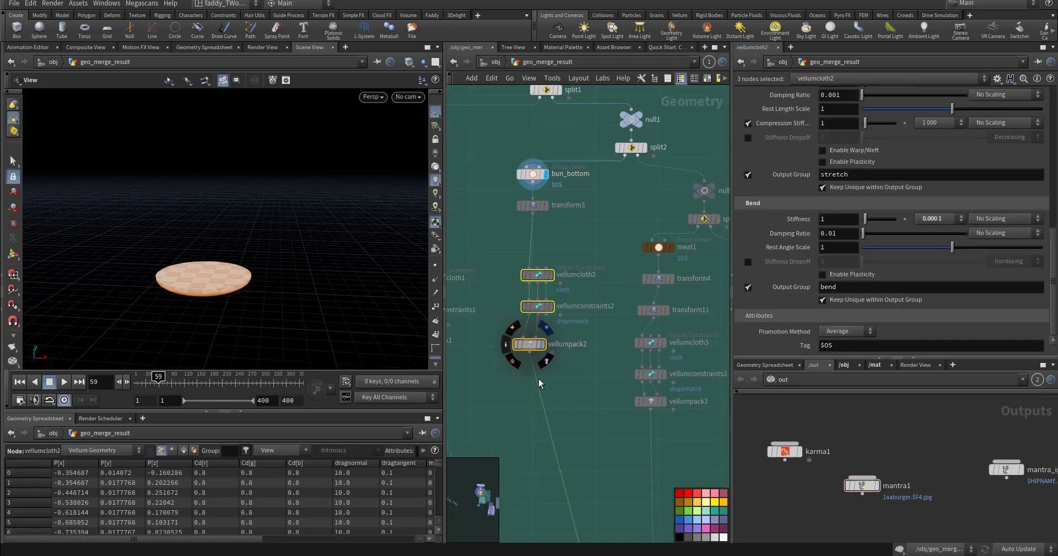
pyautogui.moveTo(663, 408); pyautogui.dragTo(595, 398, button='middle')
pyautogui.click(595, 393)
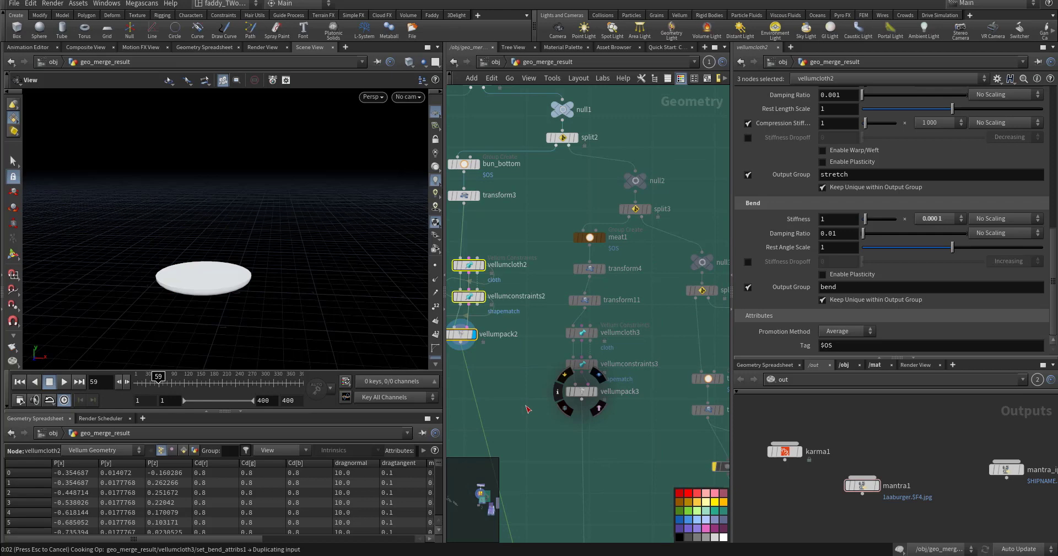
# Display the meat1 group node and show its parameters.
pyautogui.moveTo(604, 237); pyautogui.dragTo(591, 237, button='middle')
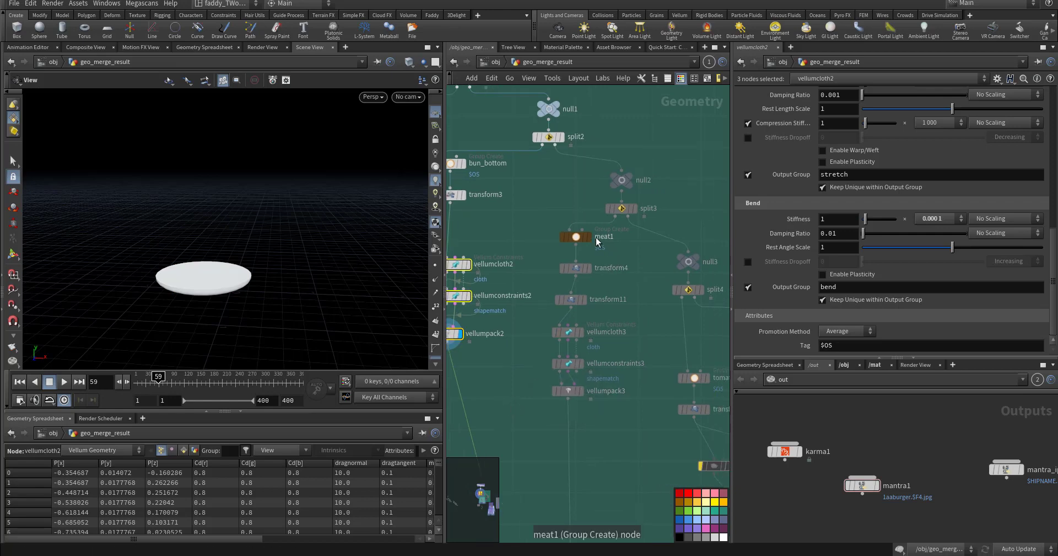
pyautogui.click(589, 237)
pyautogui.click(588, 238)
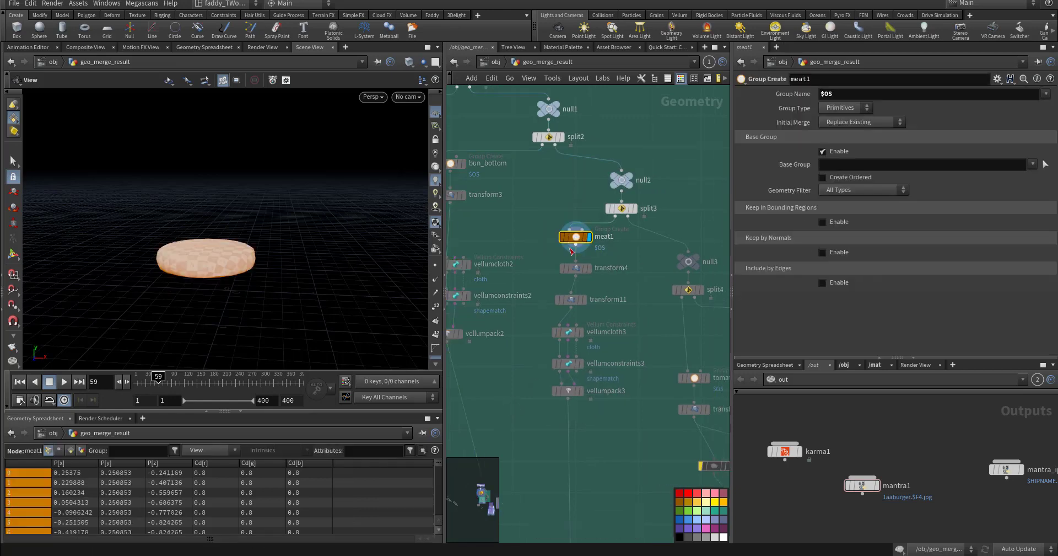
# Display the meat patty's transform11, vellumconstraints3 and vellumpack3 nodes in turn.
pyautogui.click(586, 299)
pyautogui.click(572, 300)
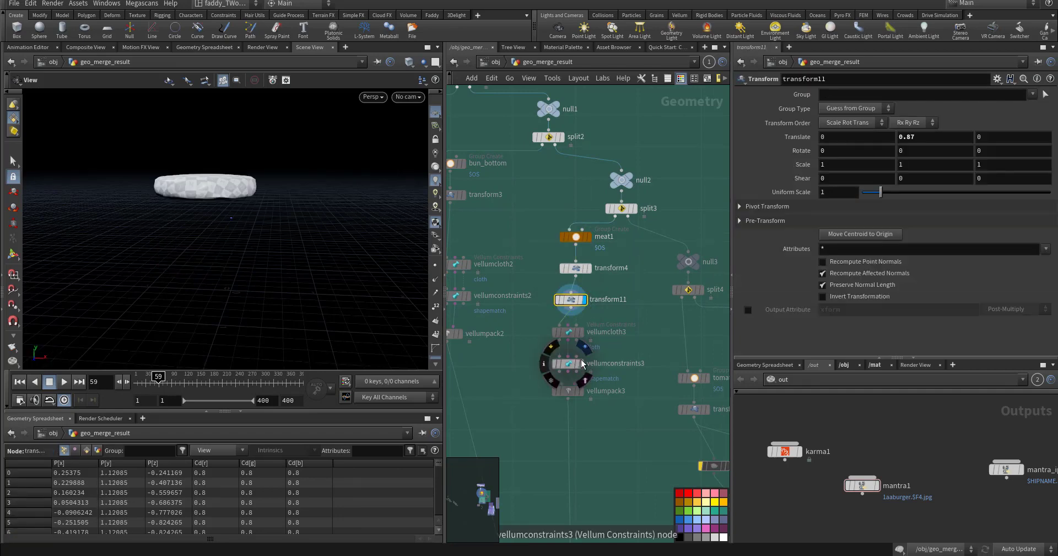
pyautogui.click(582, 364)
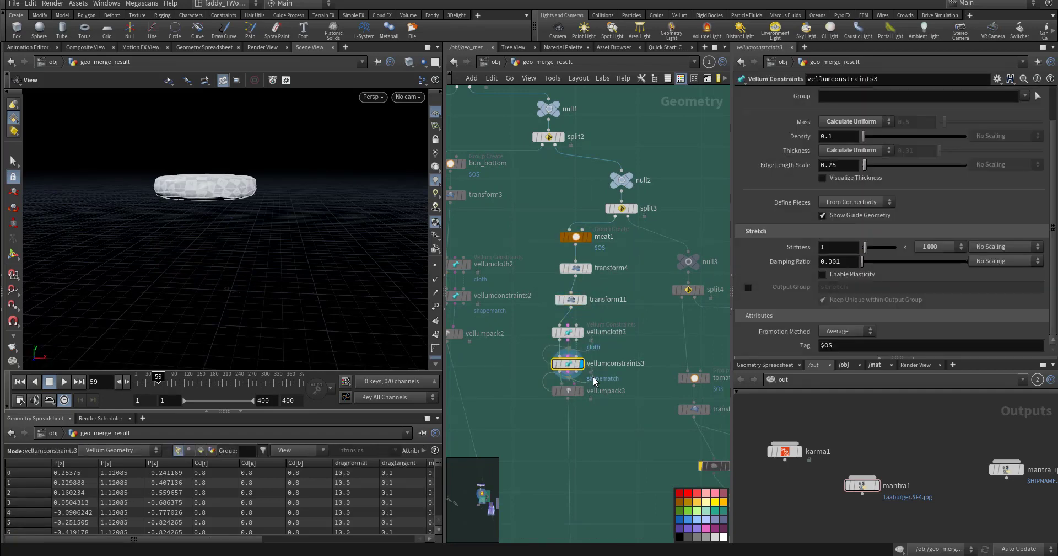
pyautogui.click(580, 390)
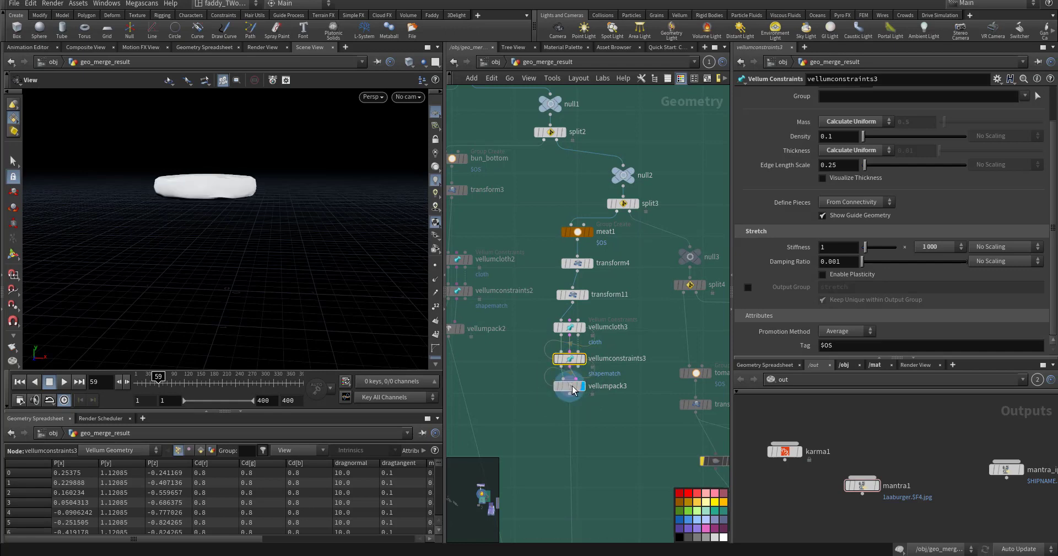
pyautogui.click(568, 390)
# Display the tomato_1 group node, then the combined tomato slices at merge3.
pyautogui.moveTo(640, 422); pyautogui.dragTo(514, 322, button='middle')
pyautogui.click(607, 315)
pyautogui.click(593, 317)
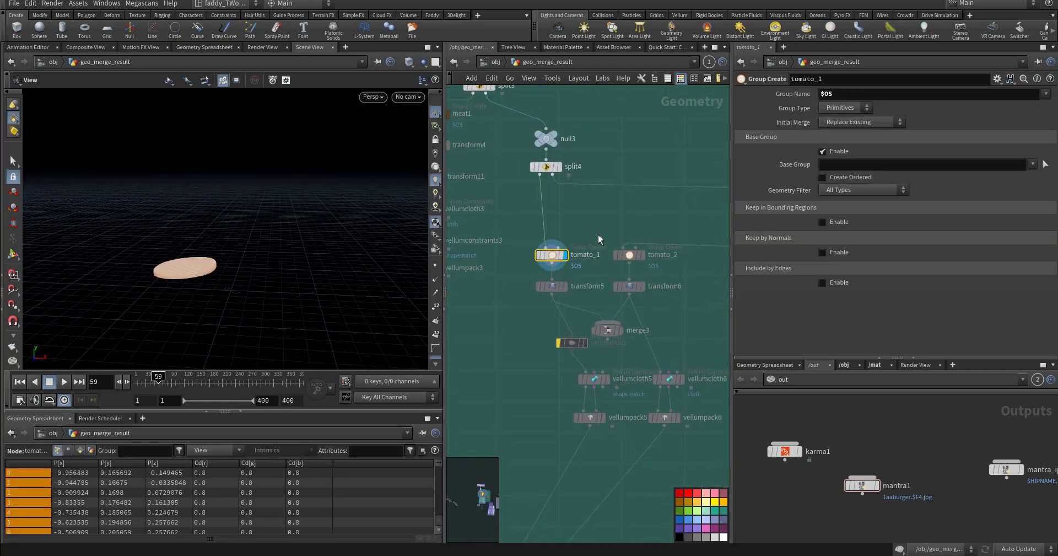
pyautogui.click(618, 331)
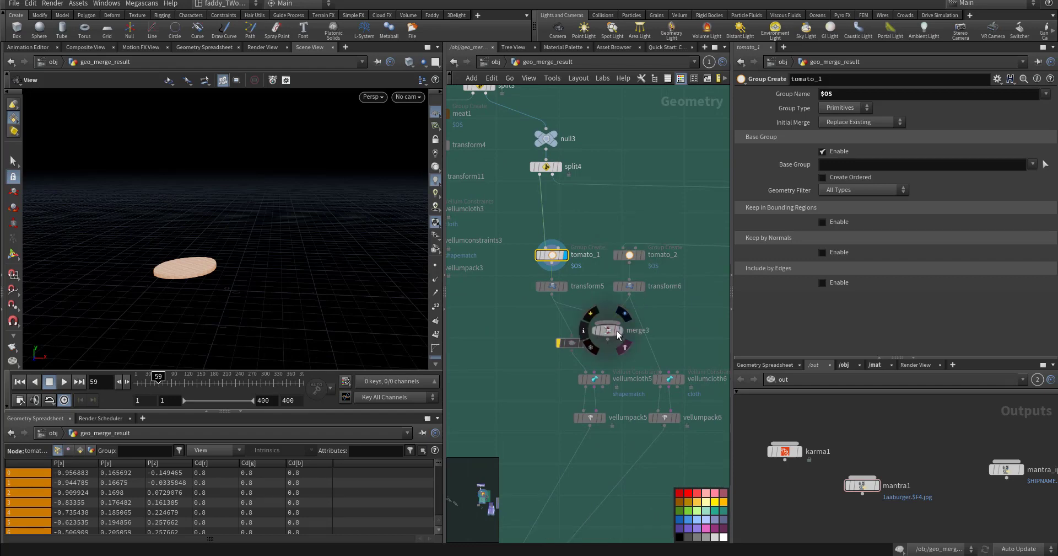
pyautogui.click(618, 331)
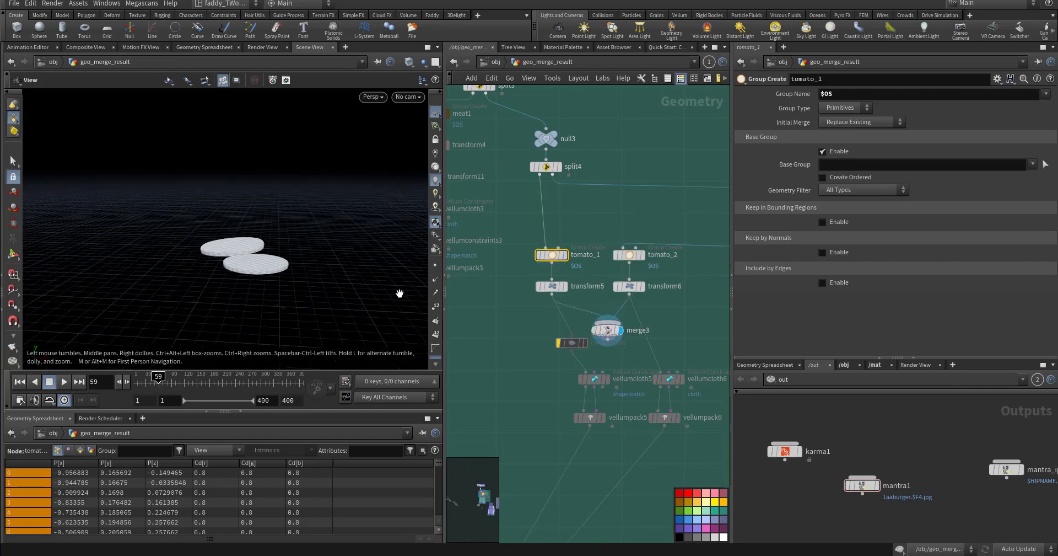
# Display the packed tomato slices at vellumpack5 and vellumpack6, and show the Shape Match parameters of vellumcloth5.
pyautogui.moveTo(595, 380); pyautogui.dragTo(574, 348, button='middle')
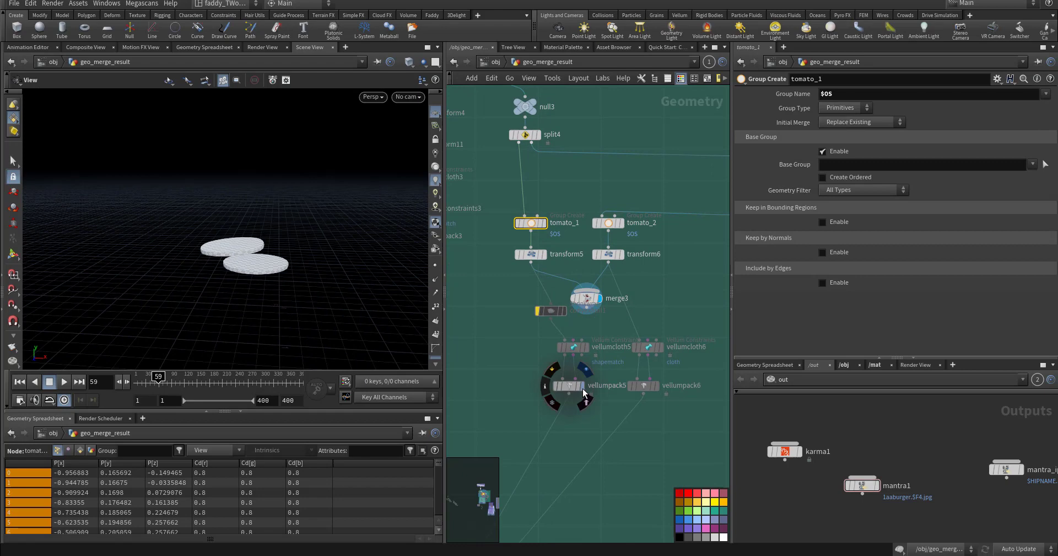
pyautogui.click(572, 389)
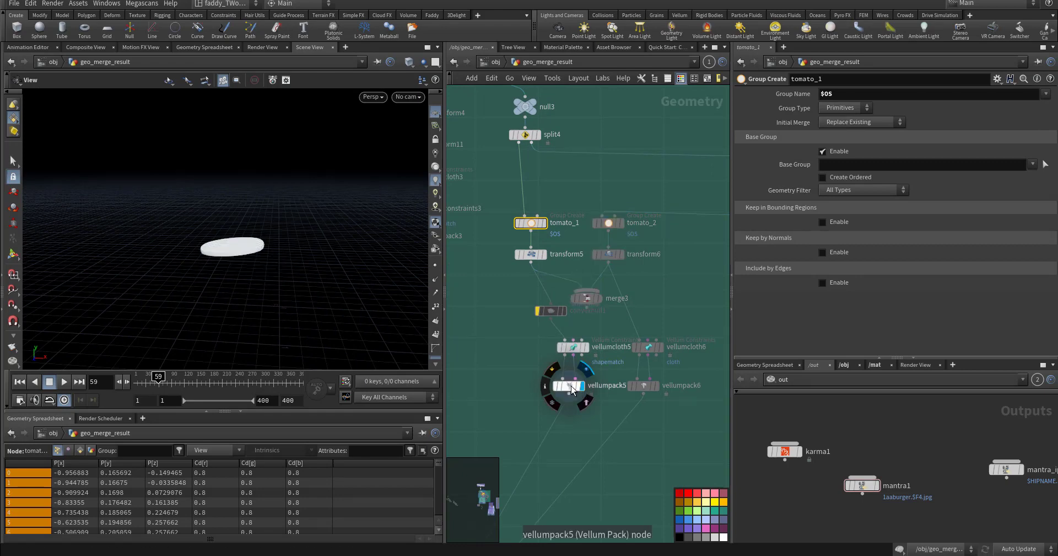
pyautogui.click(657, 385)
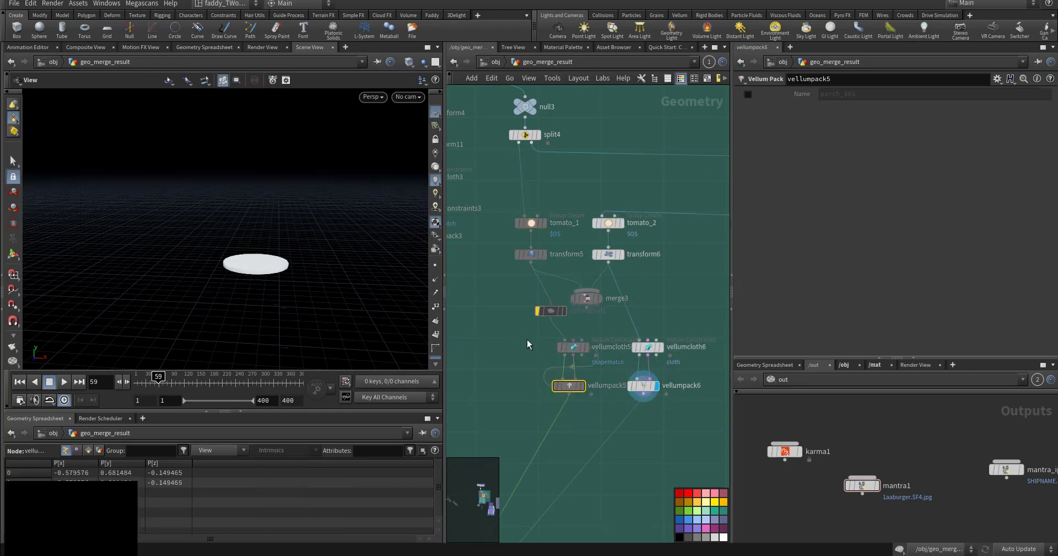
pyautogui.click(573, 347)
pyautogui.scroll(2, 782, 233)
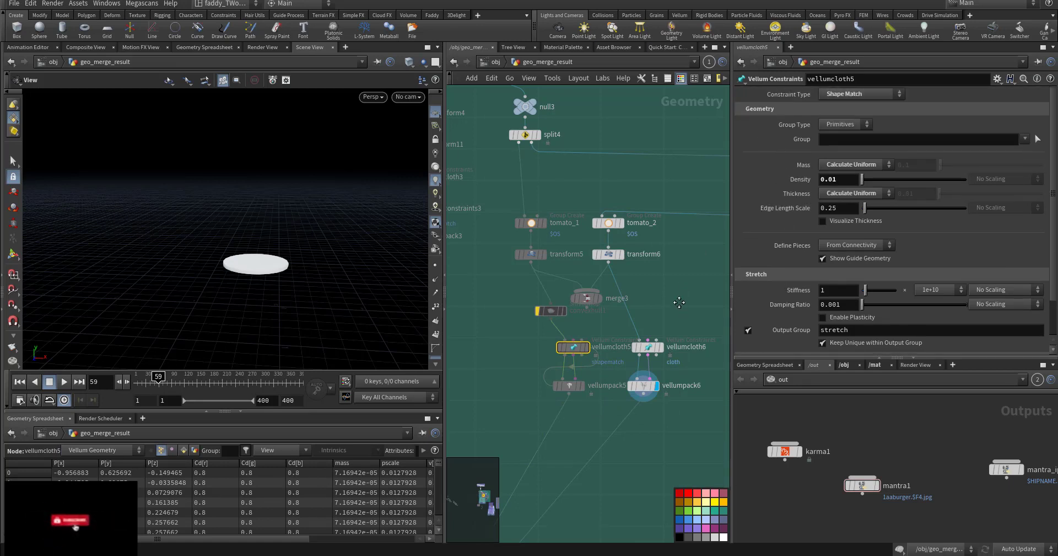
# Display split5, null5 and split6 in turn, and show the parameters of split6.
pyautogui.moveTo(679, 302); pyautogui.dragTo(508, 343, button='middle')
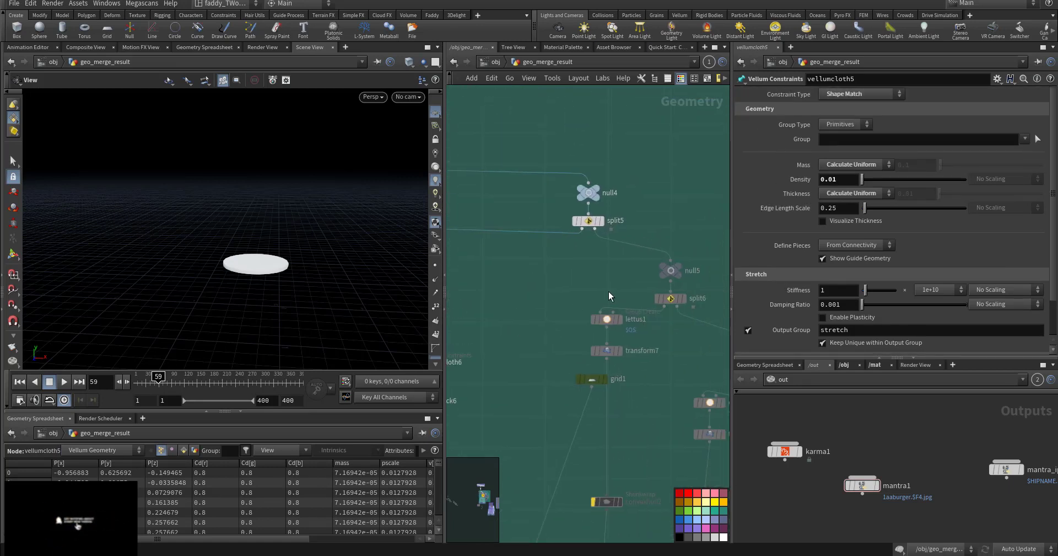
pyautogui.moveTo(609, 292); pyautogui.dragTo(571, 278, button='middle')
pyautogui.click(578, 213)
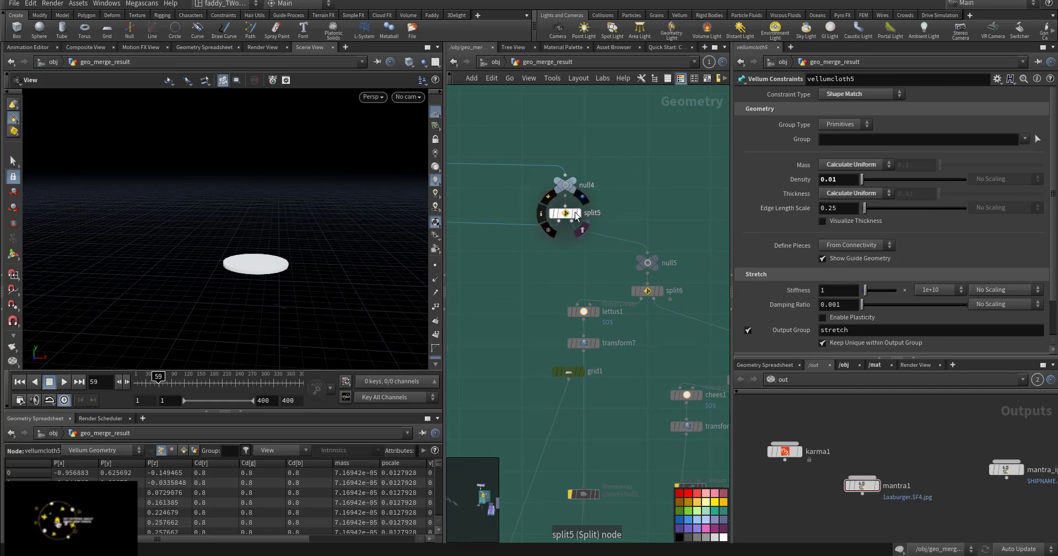
pyautogui.moveTo(503, 290); pyautogui.dragTo(478, 268, button='middle')
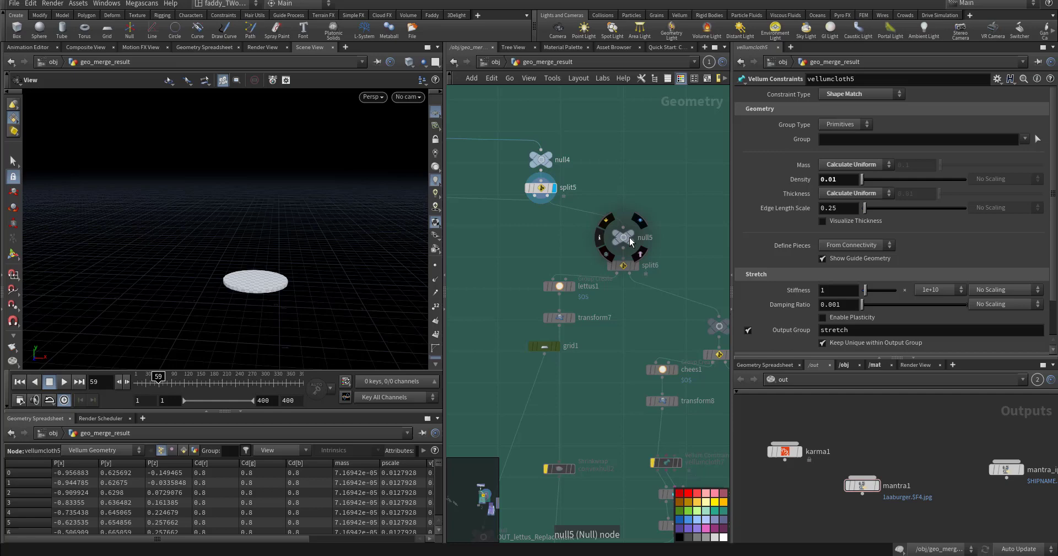
pyautogui.click(632, 233)
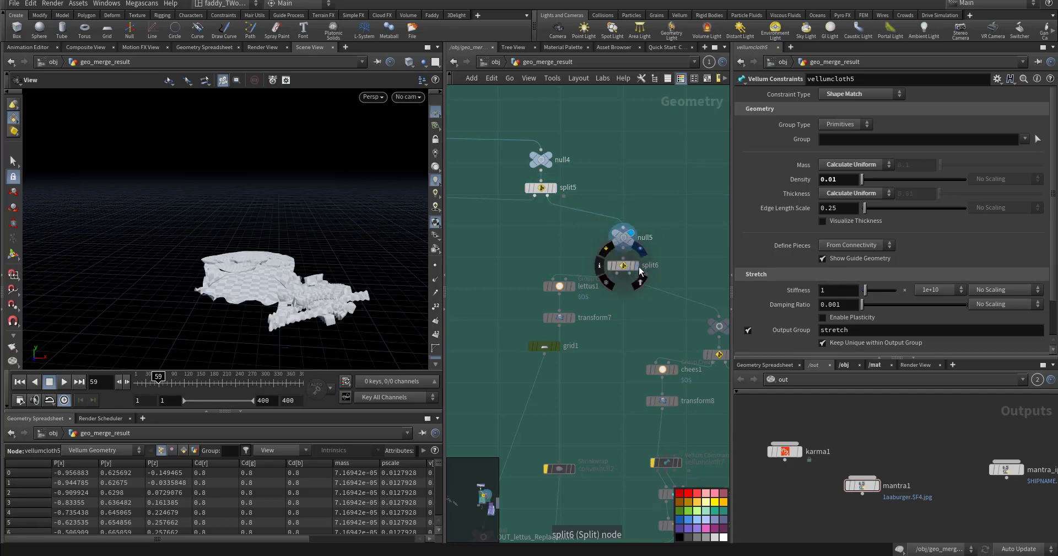
pyautogui.click(637, 266)
pyautogui.click(619, 266)
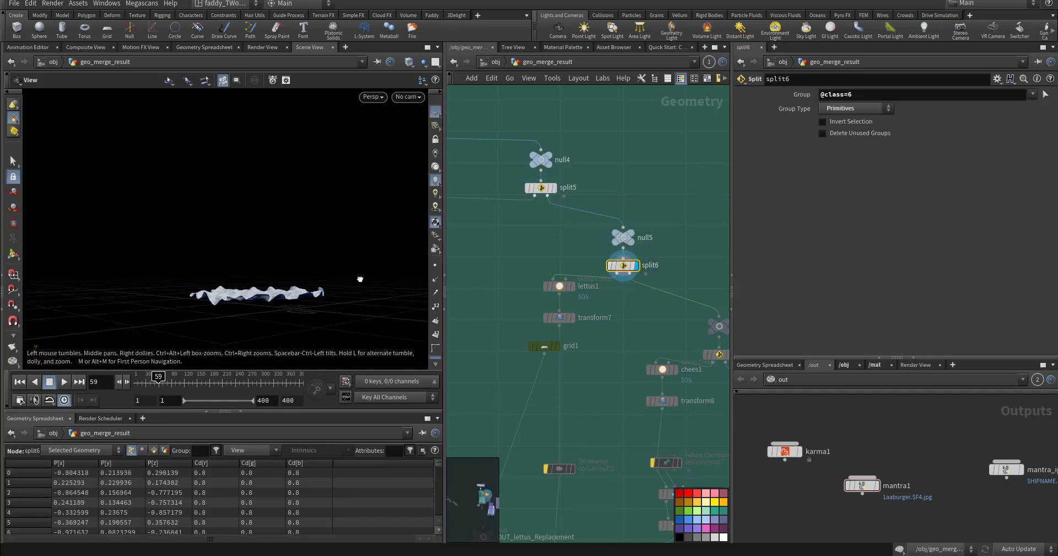
# Display the lettus1 group node and examine the lettuce leaf up close in the viewport.
pyautogui.click(574, 272)
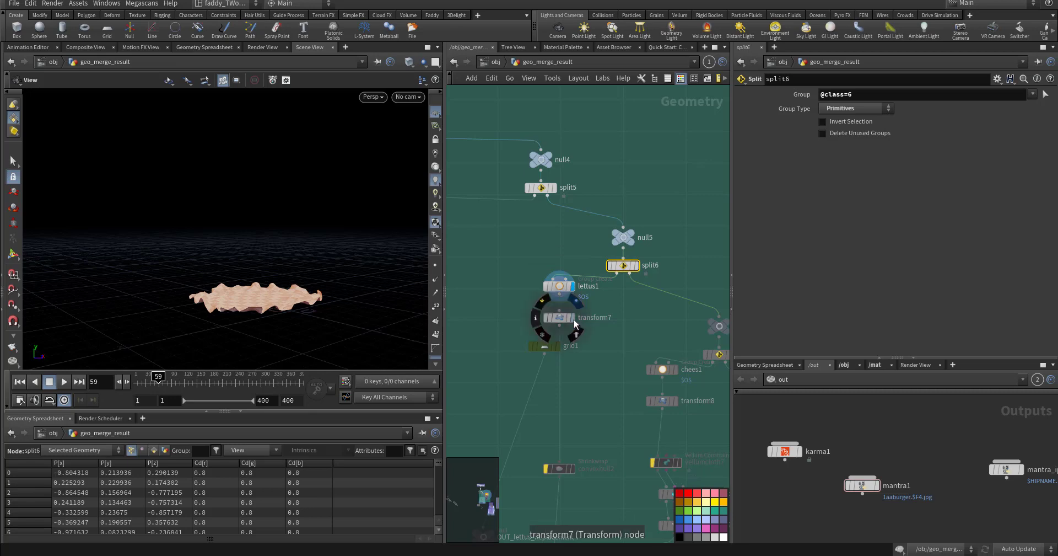
pyautogui.moveTo(597, 378); pyautogui.dragTo(603, 342, button='middle')
pyautogui.moveTo(562, 308); pyautogui.dragTo(569, 293, button='middle')
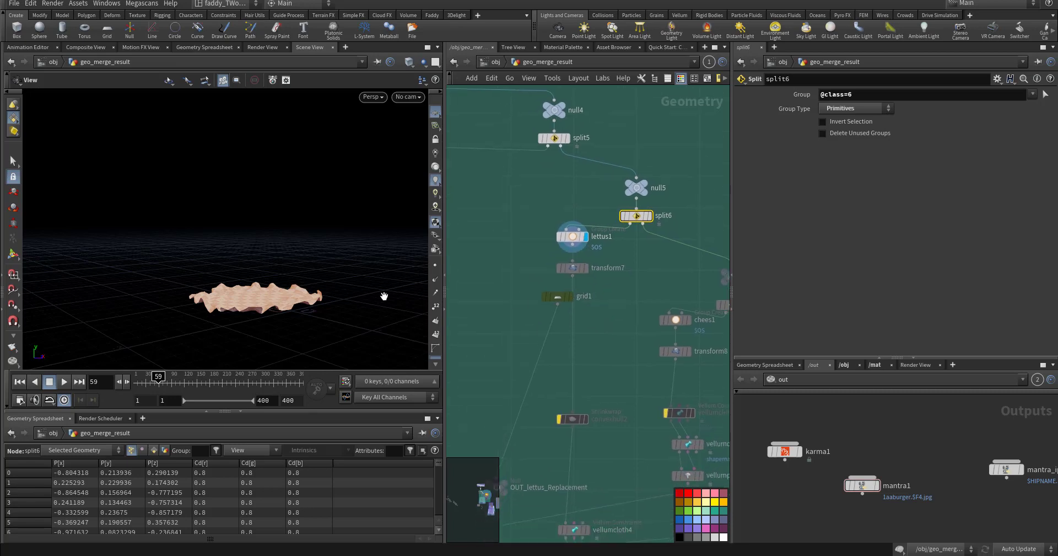
pyautogui.moveTo(330, 295); pyautogui.dragTo(315, 322)
pyautogui.moveTo(315, 322); pyautogui.dragTo(429, 303, button='right')
# Display grid1, set it apart from the lettuce branch in the network, and show its parameters.
pyautogui.moveTo(547, 378); pyautogui.dragTo(570, 319, button='middle')
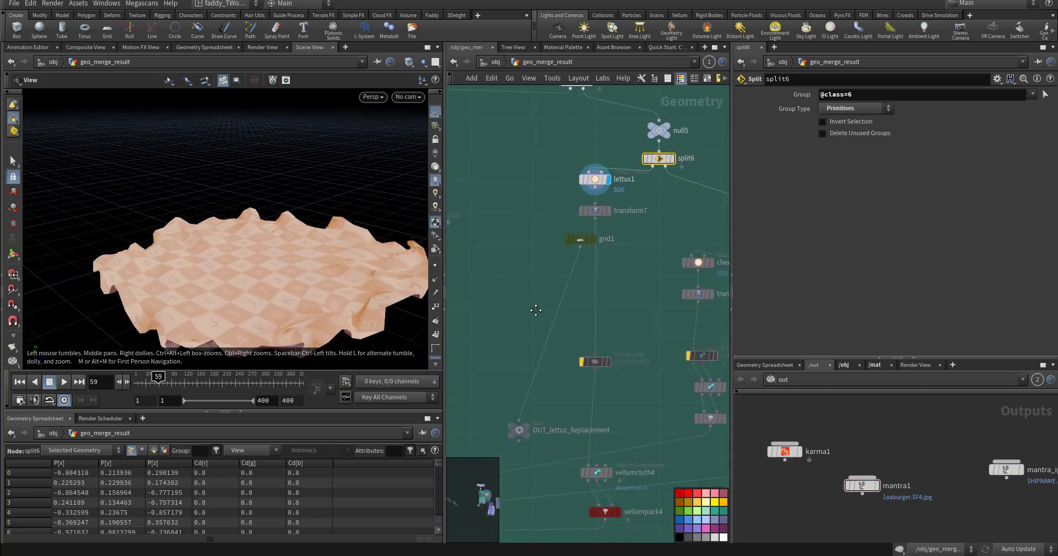
pyautogui.click(593, 239)
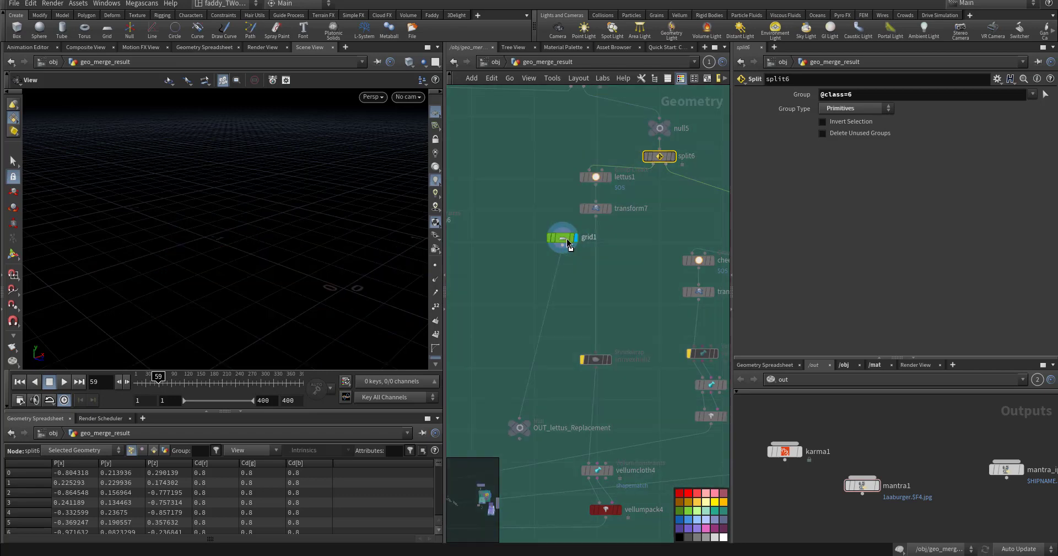
pyautogui.click(569, 240)
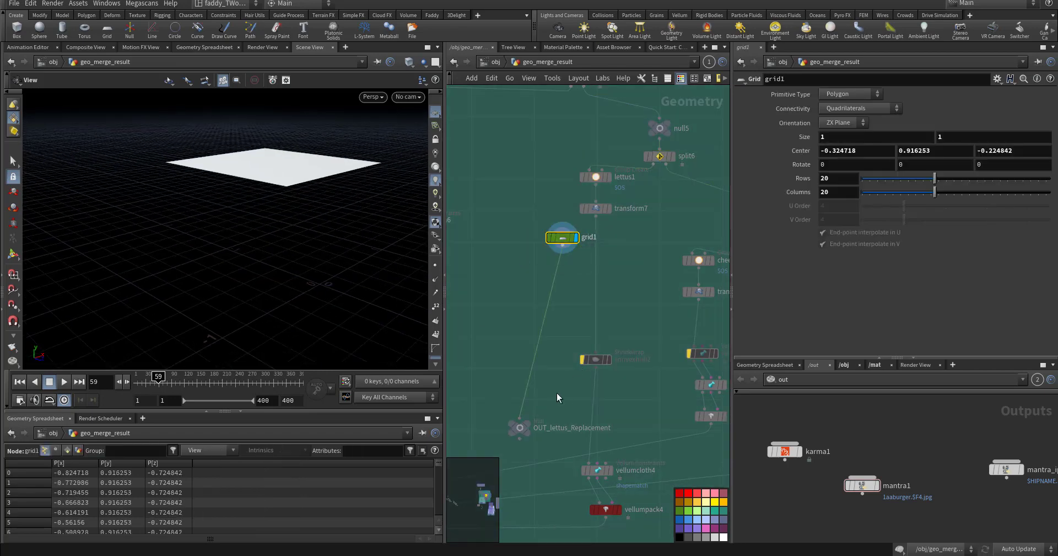
pyautogui.moveTo(533, 432); pyautogui.dragTo(527, 368, button='middle')
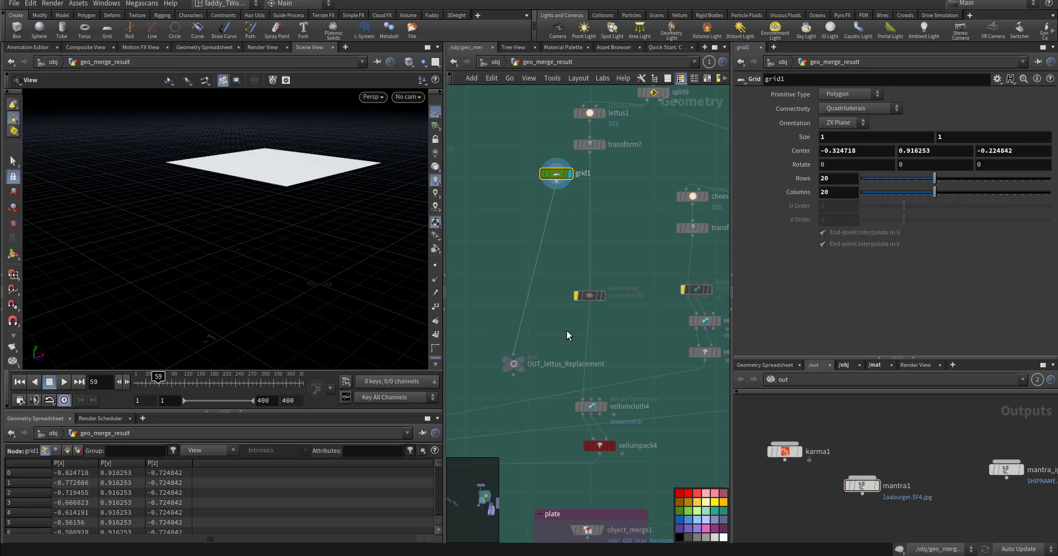
# Shift transform7 slightly aside in the network and display it, followed by vellumcloth4 with its parameters.
pyautogui.moveTo(587, 258); pyautogui.dragTo(583, 279, button='middle')
pyautogui.moveTo(589, 167); pyautogui.dragTo(604, 175)
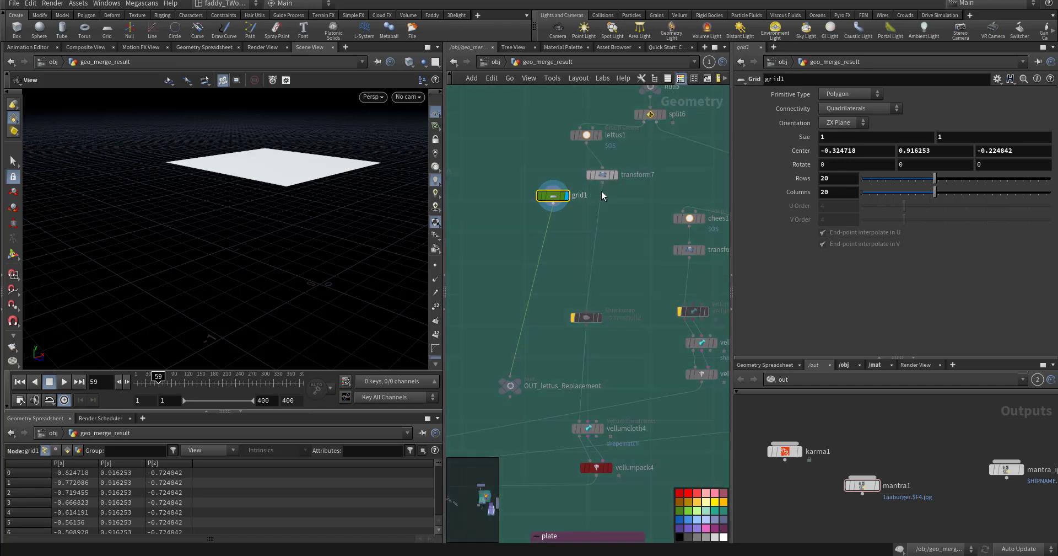
pyautogui.moveTo(618, 223); pyautogui.dragTo(613, 245, button='middle')
pyautogui.click(610, 197)
pyautogui.scroll(-3, 607, 299)
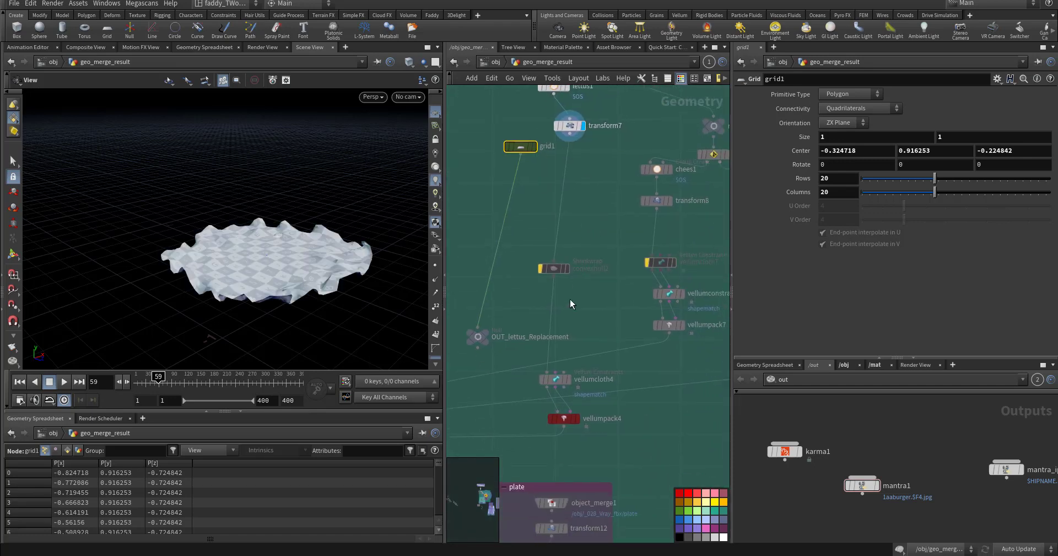
pyautogui.click(558, 378)
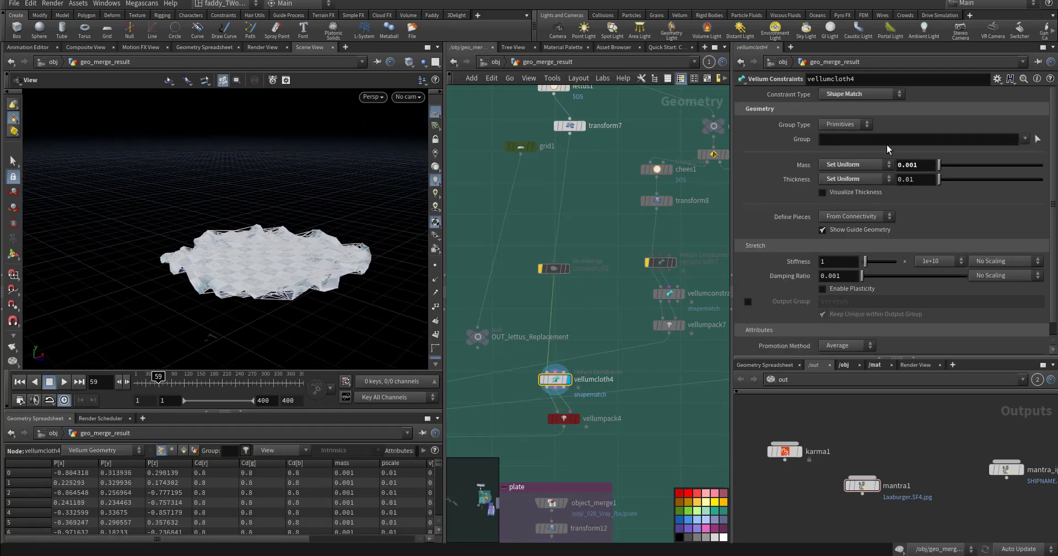
# Display the chees1 group node and show its parameters.
pyautogui.moveTo(601, 312); pyautogui.dragTo(518, 382, button='middle')
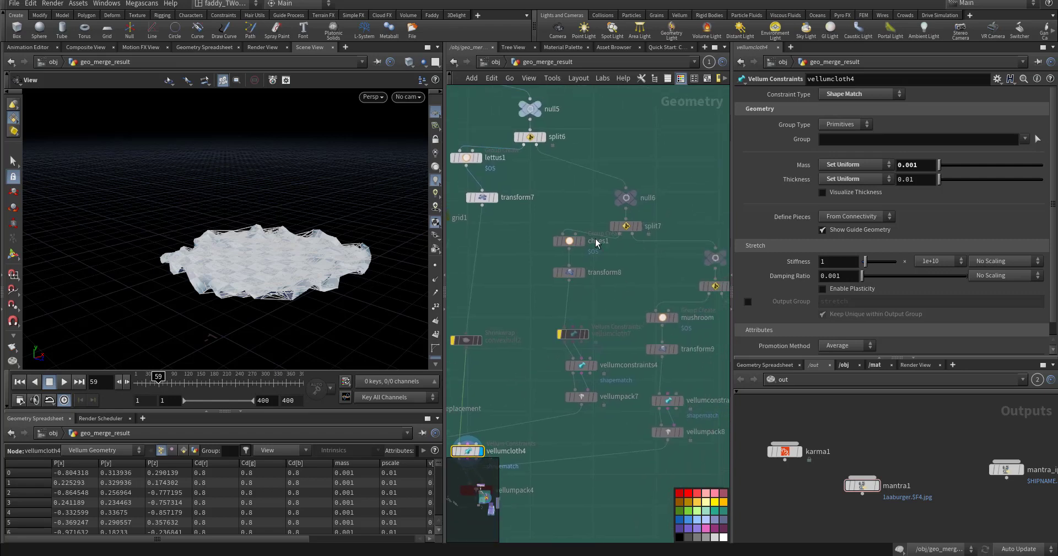
pyautogui.click(580, 241)
pyautogui.click(573, 240)
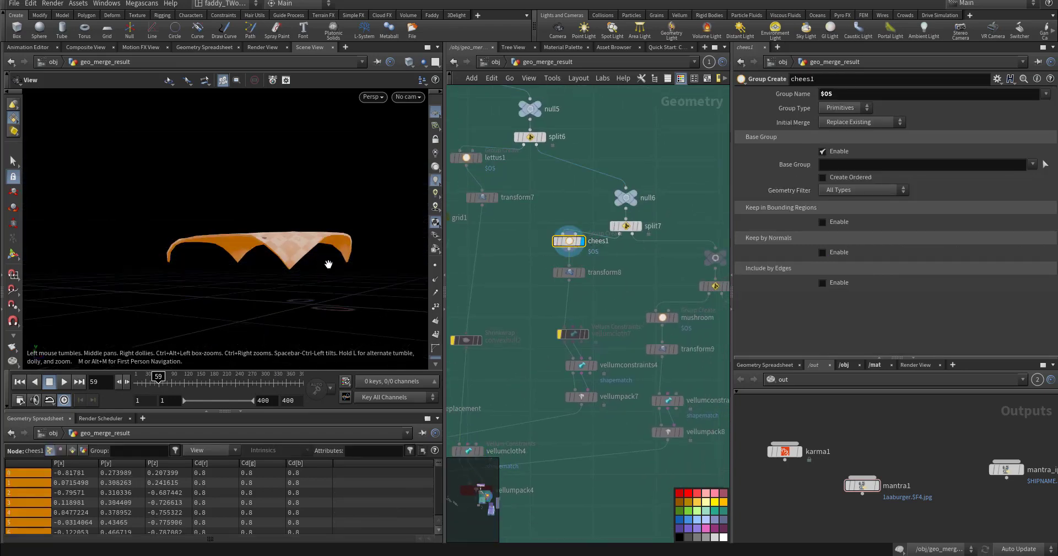
# Display the cheese's vellumconstraints4 node with its parameters, followed by vellumpack7.
pyautogui.click(595, 365)
pyautogui.click(582, 365)
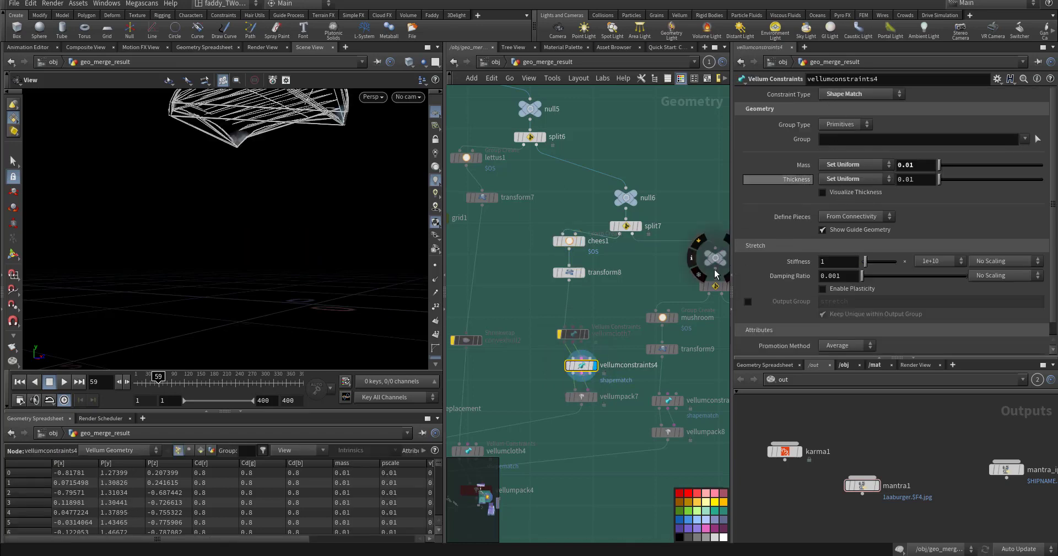
pyautogui.click(594, 397)
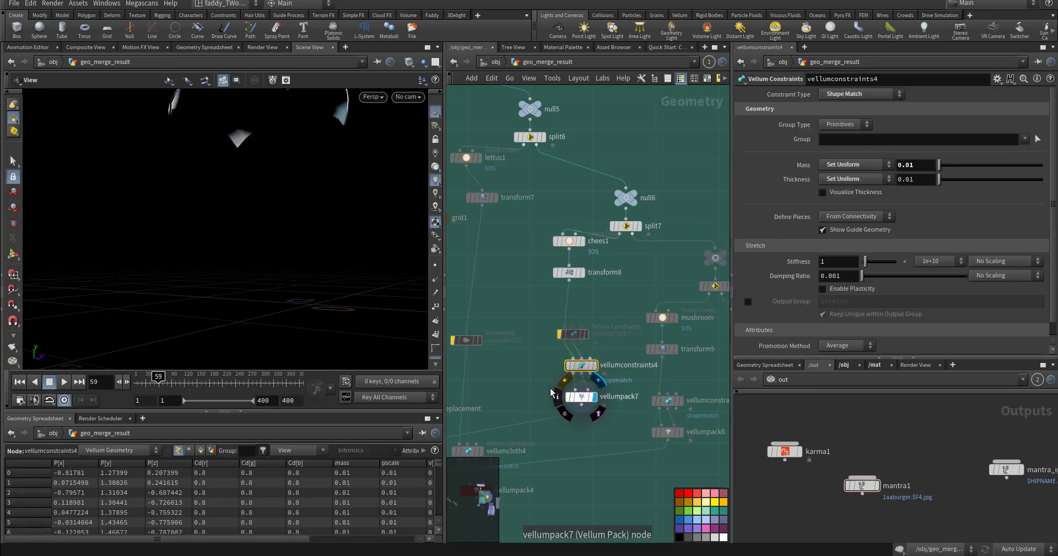
# Display split8 with its parameters, followed by the mushrooms' transform9 node.
pyautogui.click(683, 280)
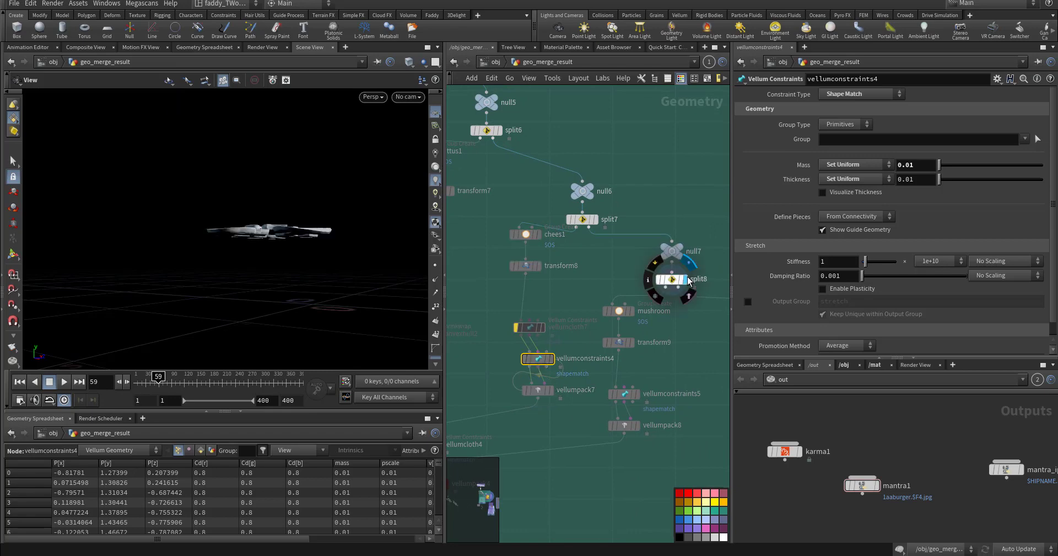
pyautogui.click(673, 280)
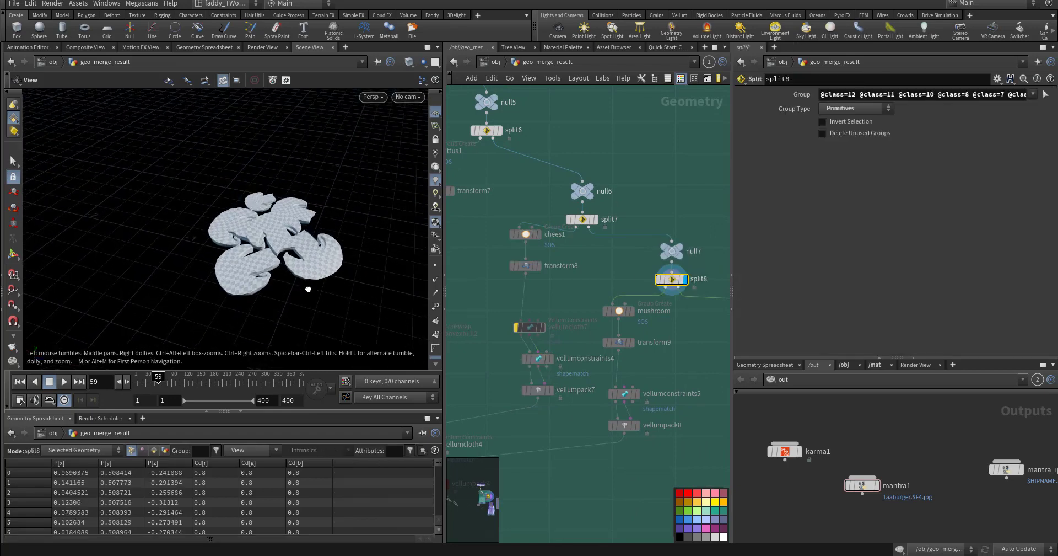
pyautogui.click(633, 343)
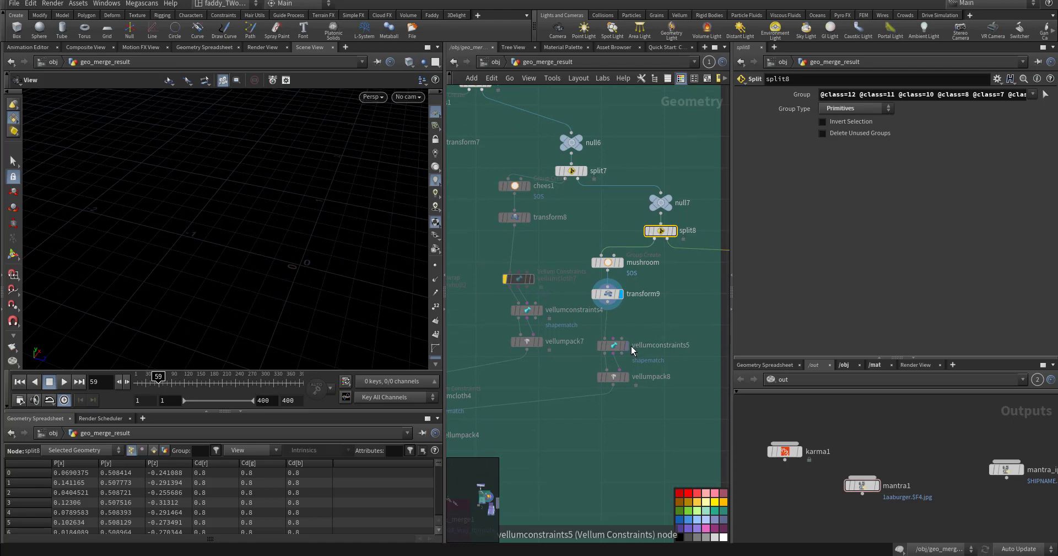
# Display the mushrooms' vellumconstraints5 node with its parameters, followed by vellumpack8.
pyautogui.click(627, 347)
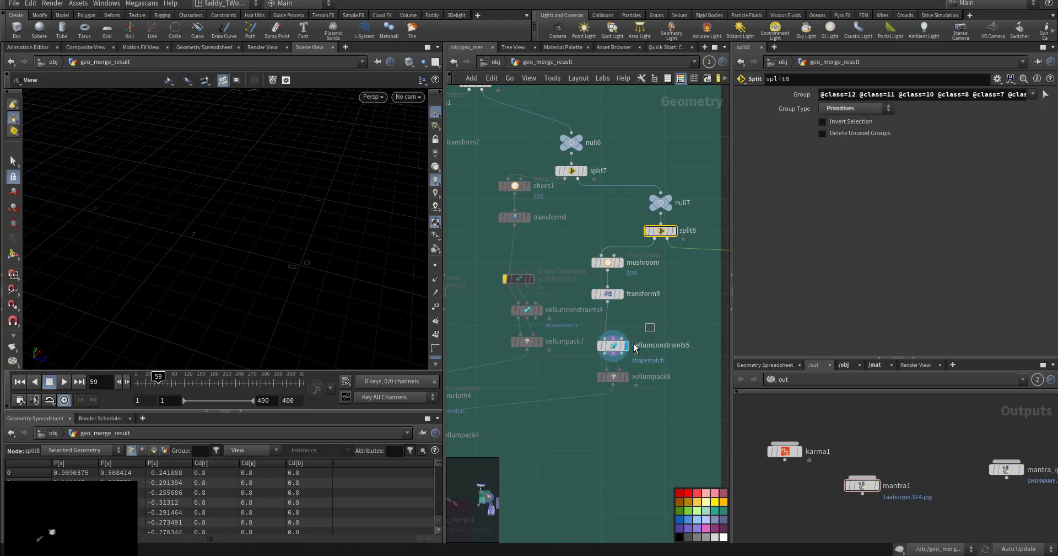
pyautogui.click(627, 345)
pyautogui.click(629, 378)
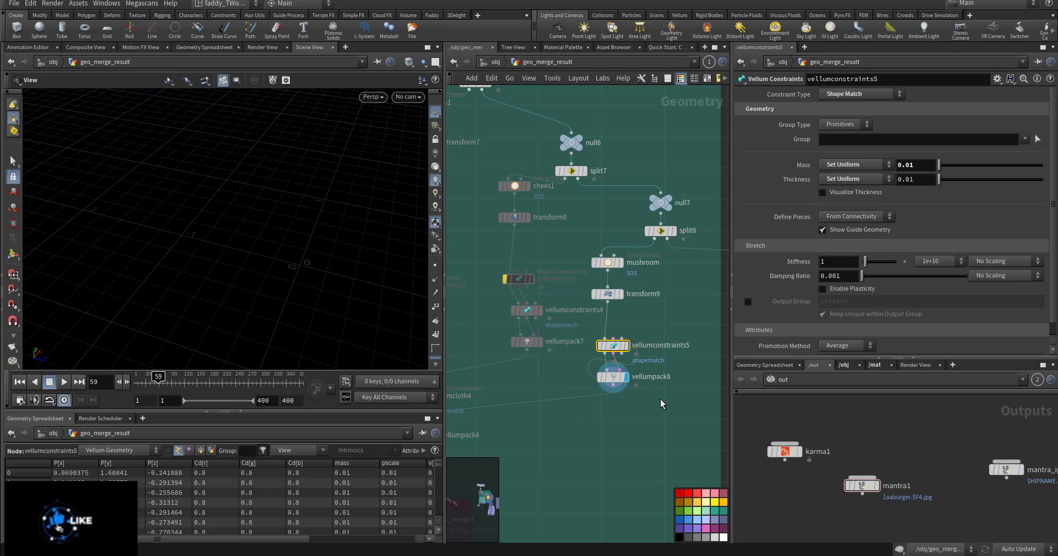
# Display the lettuce's vellumpack4 node above the plate network box and show its parameters.
pyautogui.scroll(-6, 606, 386)
pyautogui.moveTo(593, 332); pyautogui.dragTo(576, 215, button='middle')
pyautogui.moveTo(584, 312); pyautogui.dragTo(692, 381, button='middle')
pyautogui.scroll(5, 689, 381)
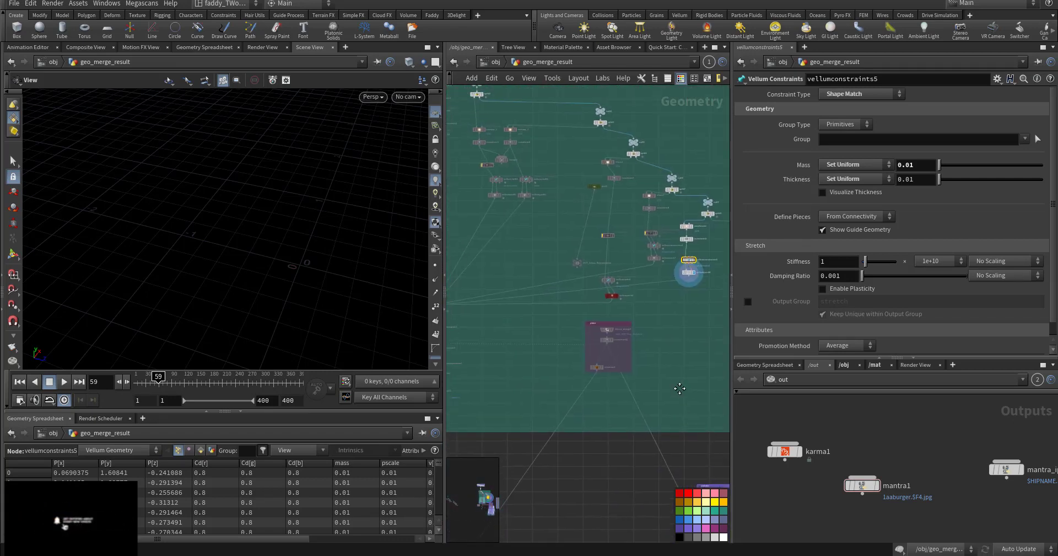
pyautogui.moveTo(648, 305); pyautogui.dragTo(662, 388, button='middle')
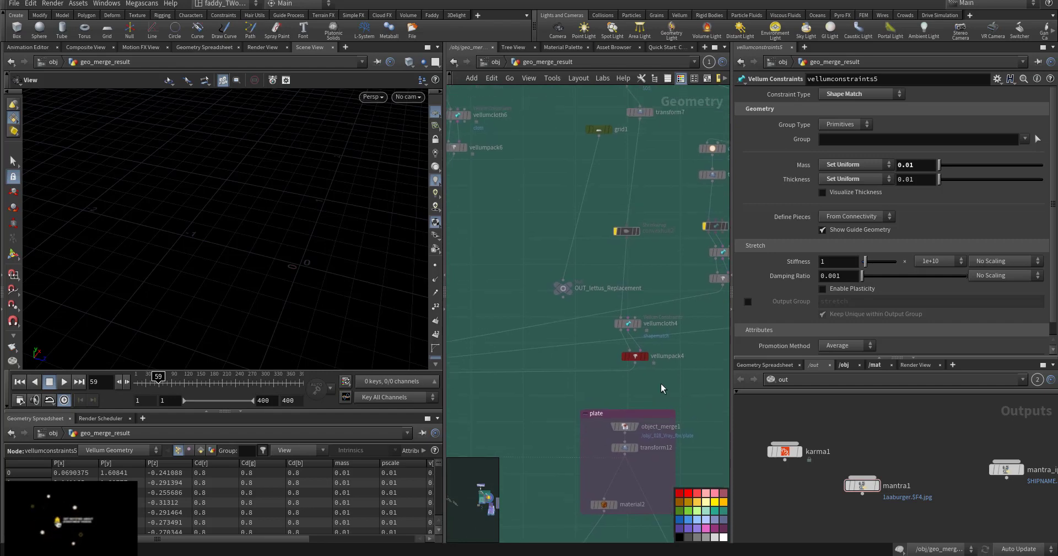
pyautogui.click(647, 356)
pyautogui.click(637, 357)
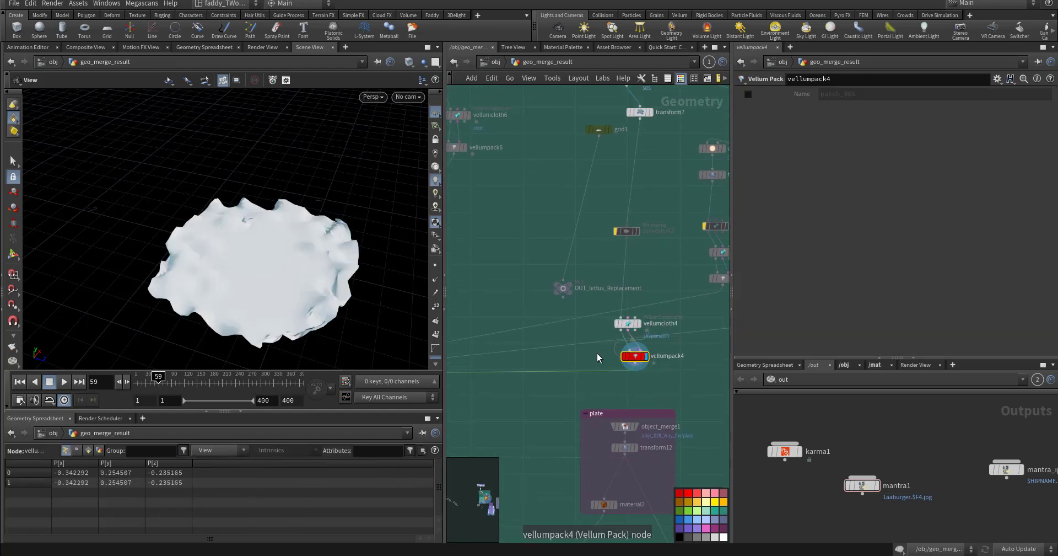
pyautogui.moveTo(309, 277)
pyautogui.mouseDown()
pyautogui.moveTo(321, 239)
pyautogui.moveTo(322, 267)
pyautogui.mouseUp()
# Display merge2 and examine the stack of packed burger ingredients from several angles.
pyautogui.moveTo(505, 312); pyautogui.dragTo(662, 286, button='middle')
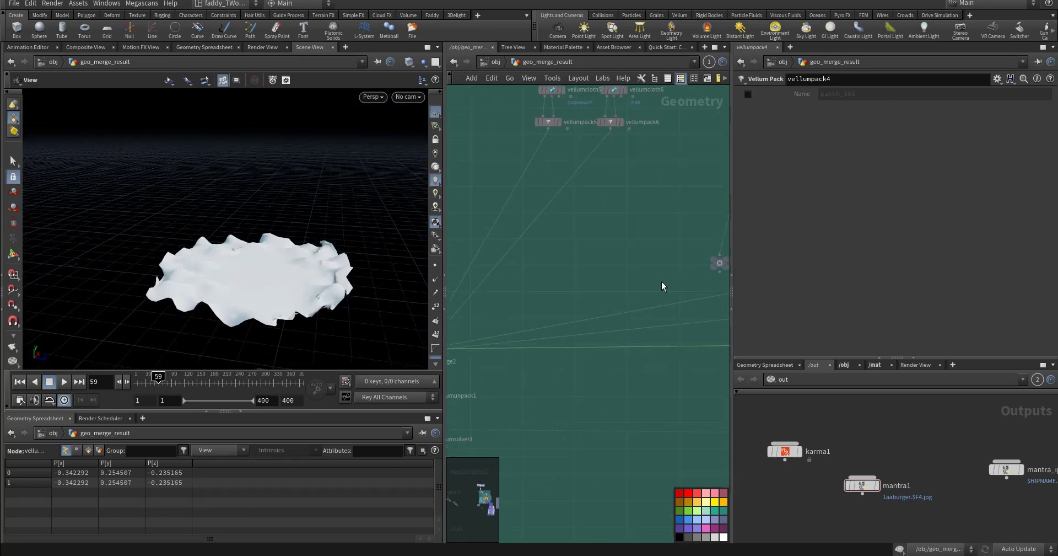
pyautogui.scroll(-4, 622, 295)
pyautogui.moveTo(526, 327); pyautogui.dragTo(585, 319, button='middle')
pyautogui.scroll(3, 584, 318)
pyautogui.scroll(1, 585, 318)
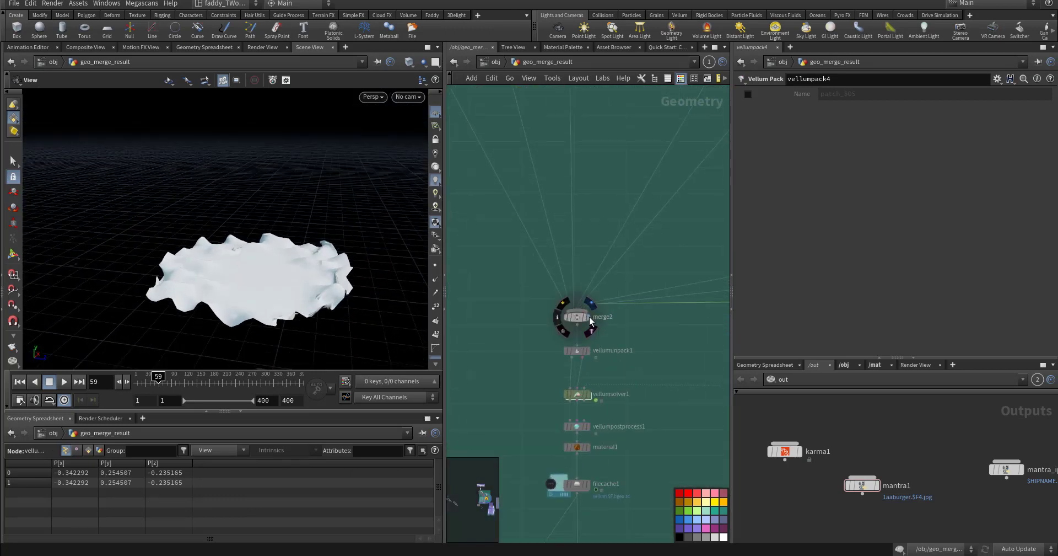
pyautogui.click(586, 317)
pyautogui.moveTo(251, 278); pyautogui.dragTo(313, 238)
pyautogui.moveTo(313, 238); pyautogui.dragTo(244, 271, button='right')
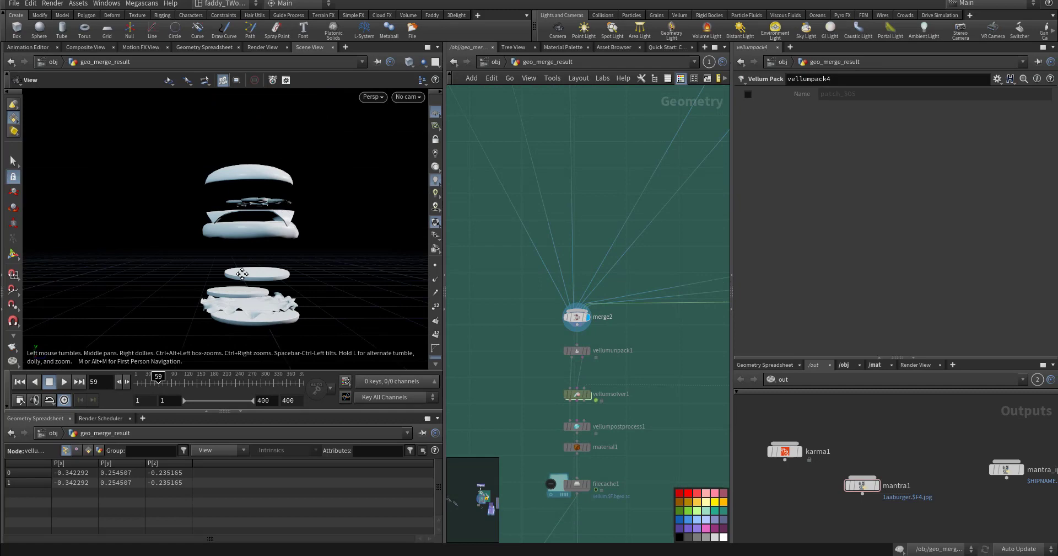
pyautogui.moveTo(244, 271); pyautogui.dragTo(294, 274)
pyautogui.moveTo(246, 187); pyautogui.dragTo(245, 311)
pyautogui.moveTo(246, 311); pyautogui.dragTo(238, 273, button='middle')
pyautogui.moveTo(238, 273); pyautogui.dragTo(242, 198)
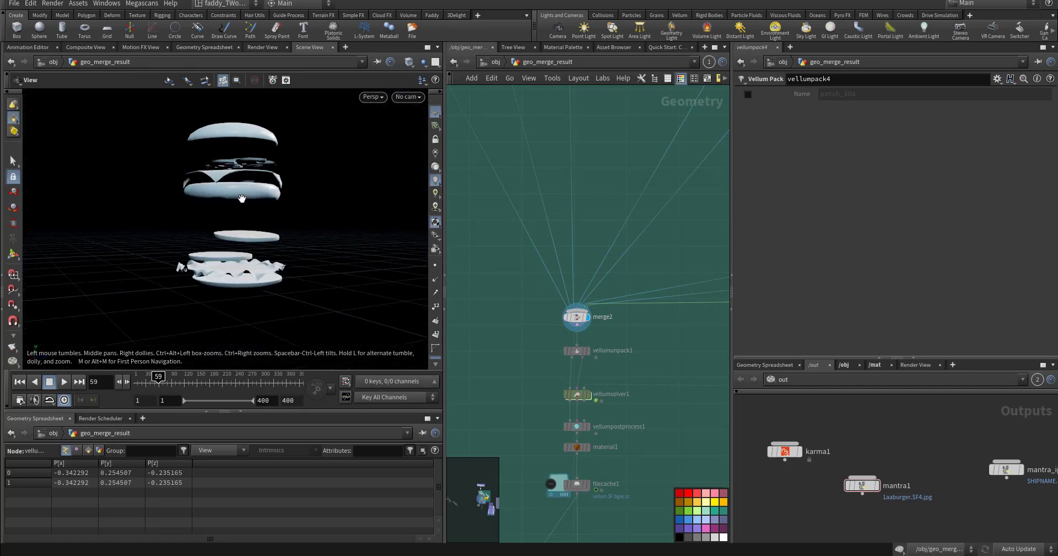
# Display the unpacked burger ingredients at the vellumunpack1 node.
pyautogui.moveTo(517, 337); pyautogui.dragTo(514, 309, button='middle')
pyautogui.click(585, 323)
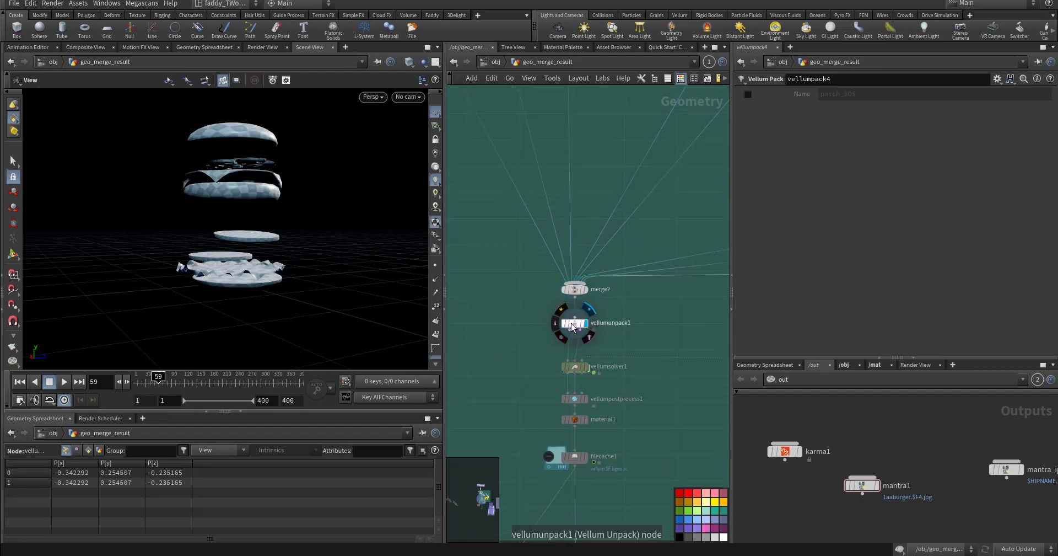
# Show the vellumunpack1 node's parameters, and display vellumsolver1 with its solver and collision settings.
pyautogui.click(571, 324)
pyautogui.scroll(3, 540, 306)
pyautogui.moveTo(601, 354)
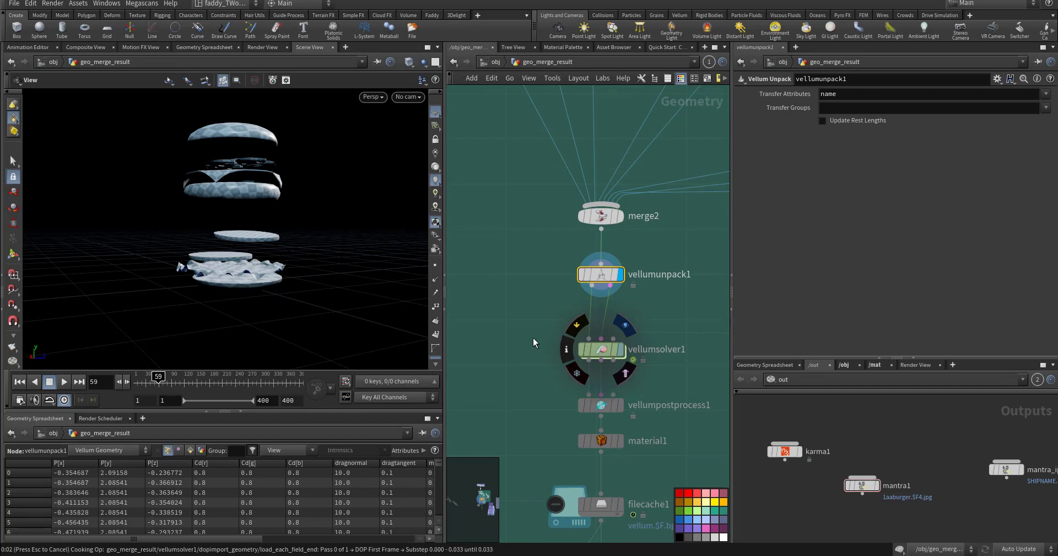
pyautogui.click(601, 360)
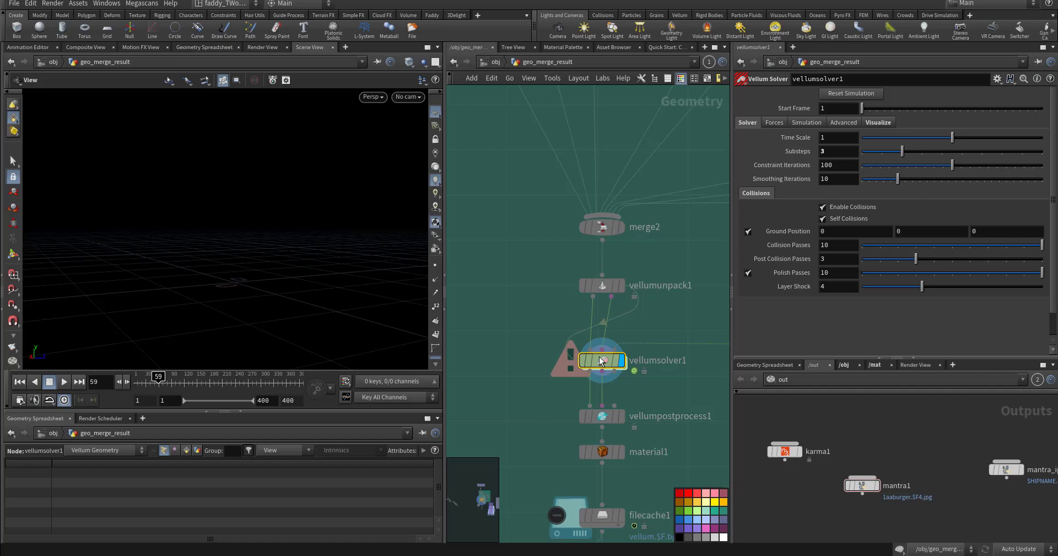
# Open the forces network inside vellumsolver1 and show the parameters of its FORCE output node.
pyautogui.doubleClick(601, 359)
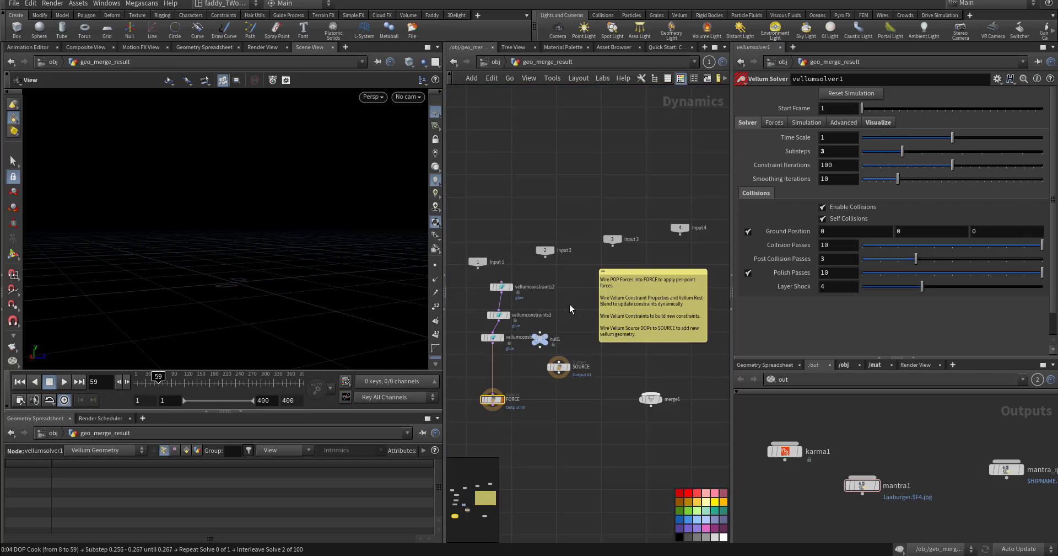
pyautogui.click(486, 395)
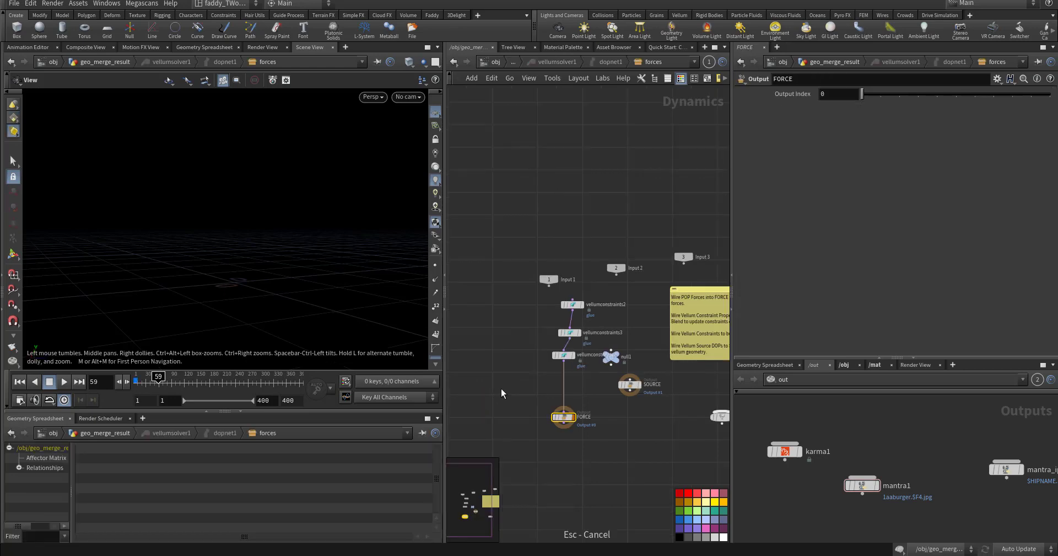
pyautogui.scroll(5, 537, 331)
# Show the vellumconstraints2 glue parameters and examine their group, target group and search distance settings.
pyautogui.moveTo(539, 338); pyautogui.dragTo(654, 314)
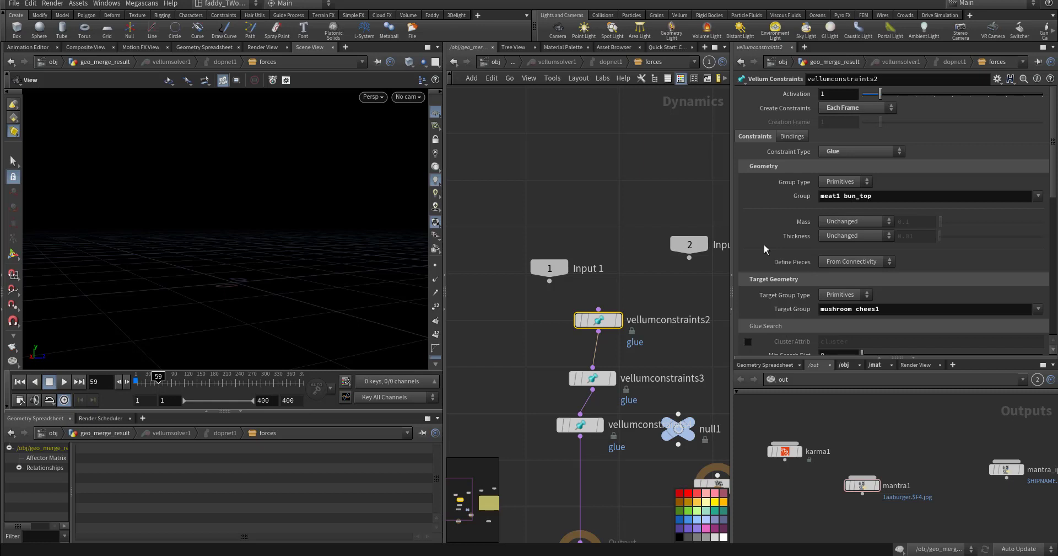
pyautogui.scroll(-3, 765, 249)
pyautogui.scroll(2, 777, 196)
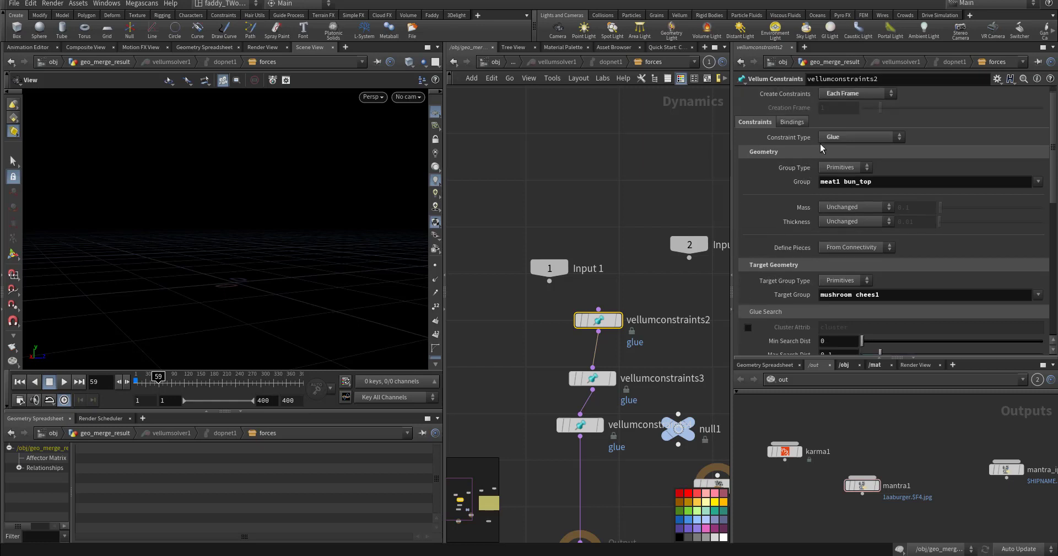
pyautogui.scroll(-2, 785, 247)
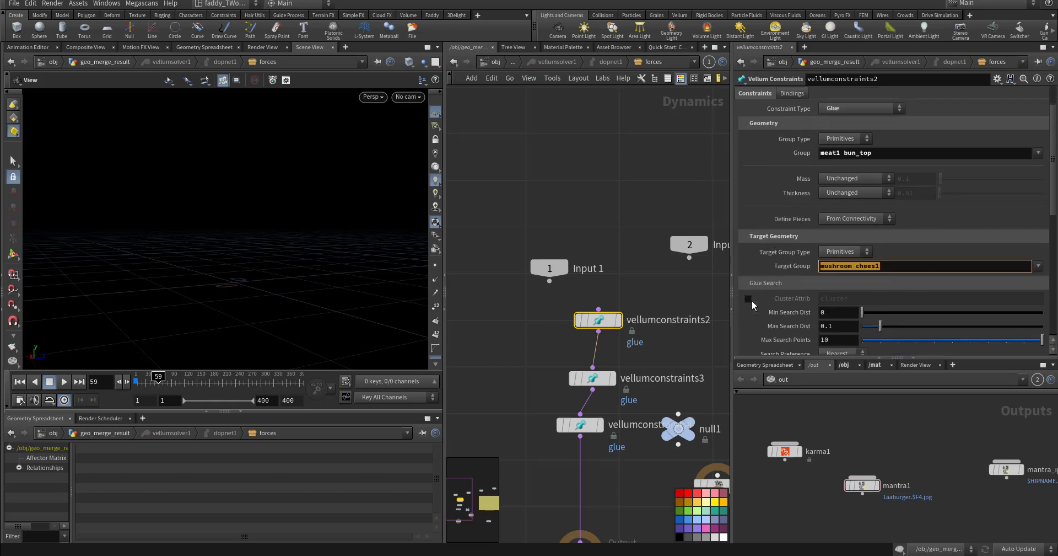
# Inspect the glue groups and target groups of vellumconstraints3 and vellumconstraints4.
pyautogui.click(593, 378)
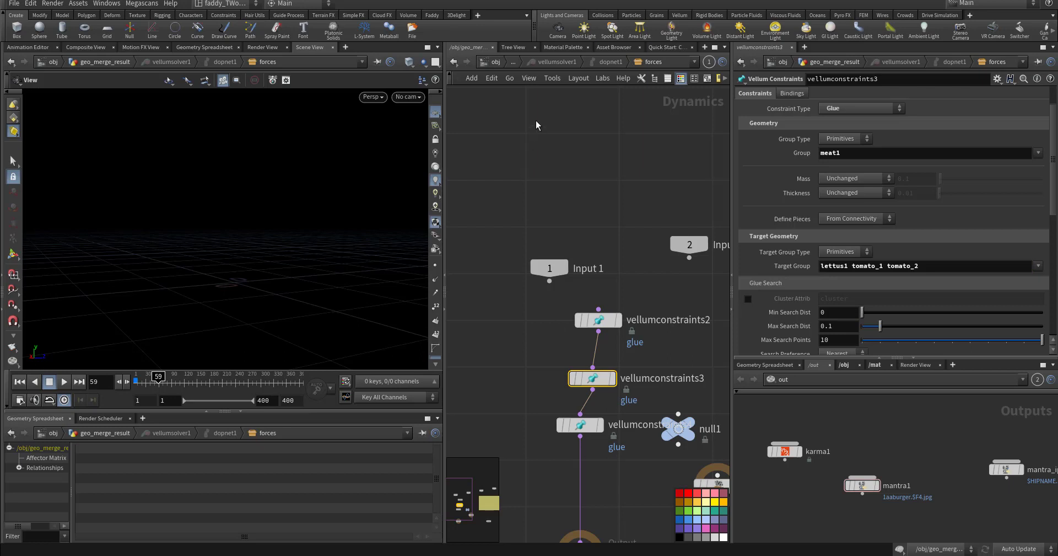
pyautogui.moveTo(517, 390); pyautogui.dragTo(499, 319, button='middle')
pyautogui.click(560, 358)
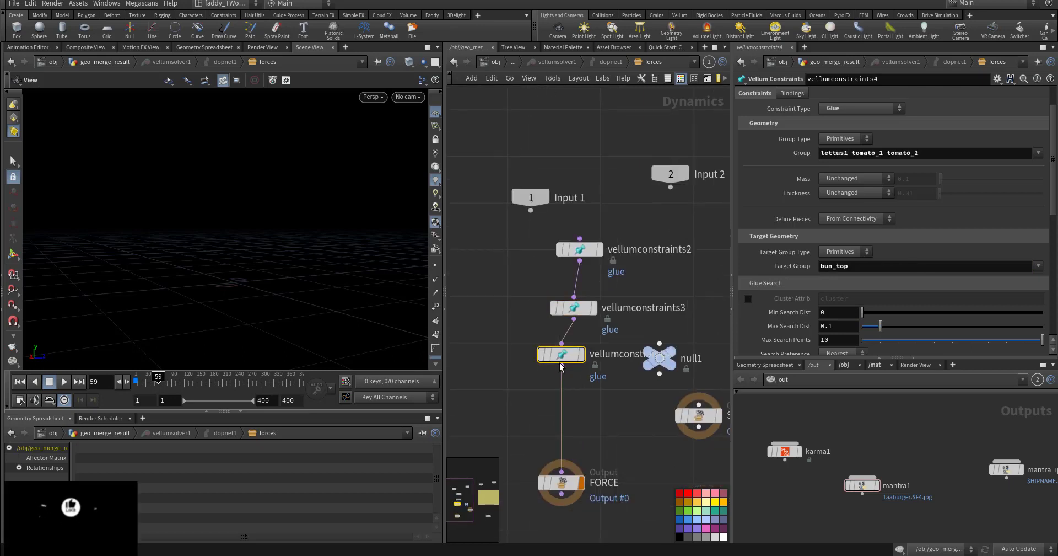
# Return to the geo_merge_result network, interrupt the solver cook and display merge2.
pyautogui.click(453, 61)
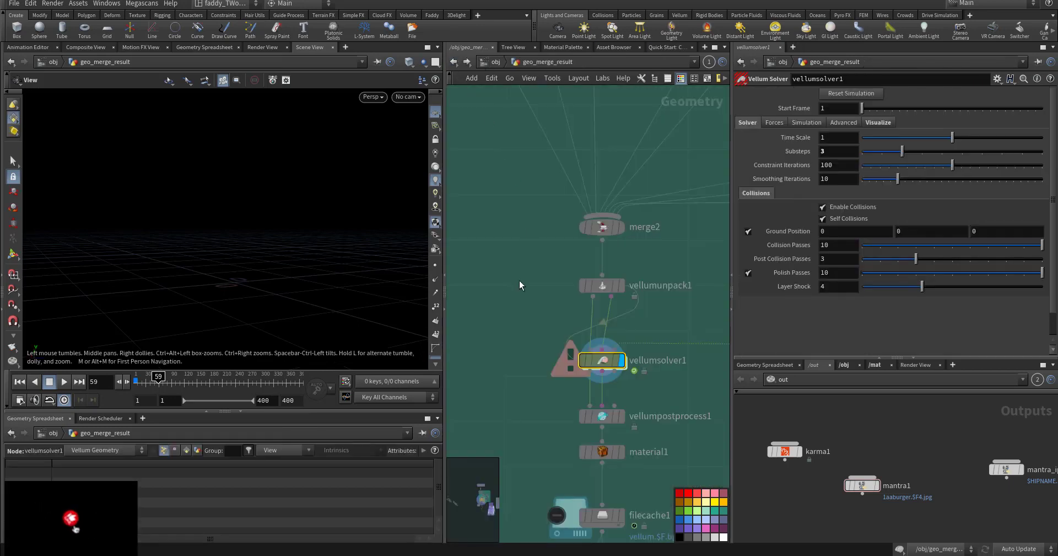
pyautogui.moveTo(606, 226)
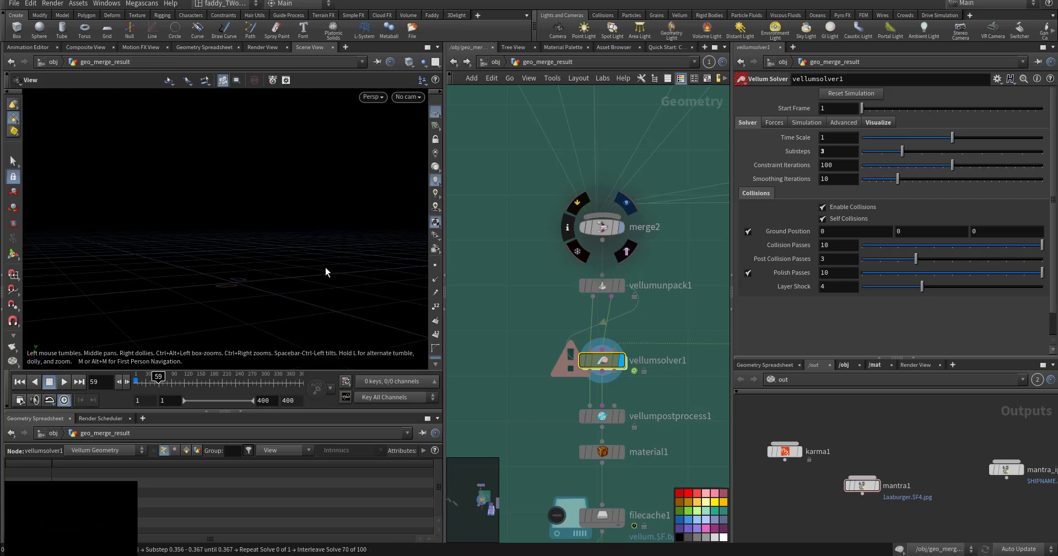
pyautogui.press('Escape')
# Examine the stacked buns, mushrooms, cheese, meat, tomatoes and lettuce up close from several angles.
pyautogui.moveTo(234, 214); pyautogui.dragTo(235, 239, button='middle')
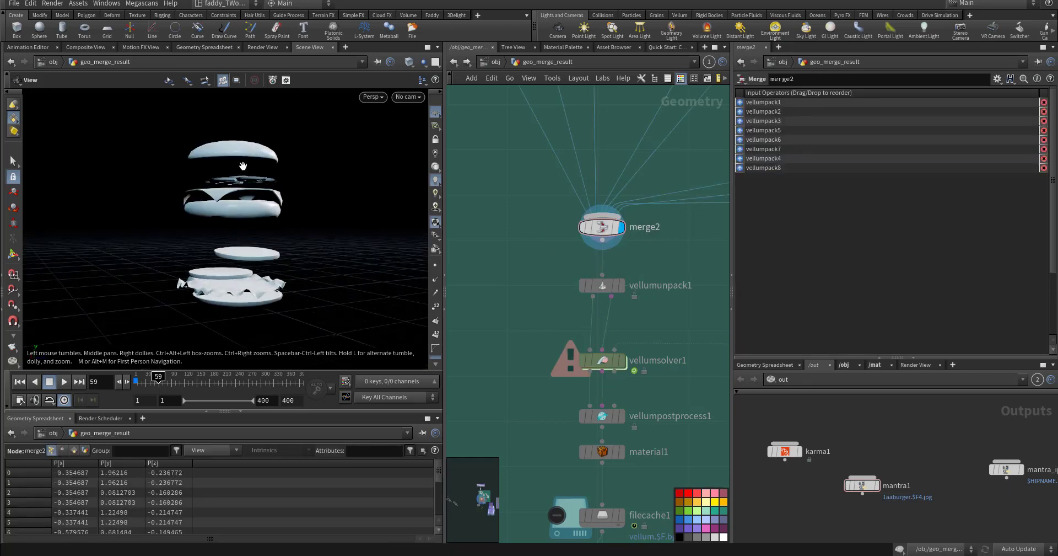
pyautogui.moveTo(239, 150); pyautogui.dragTo(245, 192, button='middle')
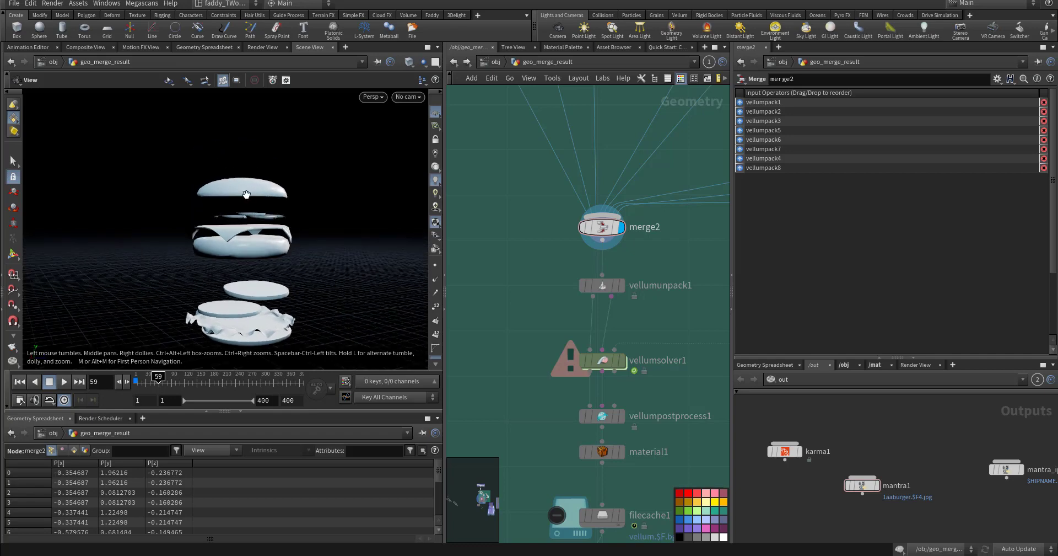
pyautogui.moveTo(245, 192); pyautogui.dragTo(267, 192, button='right')
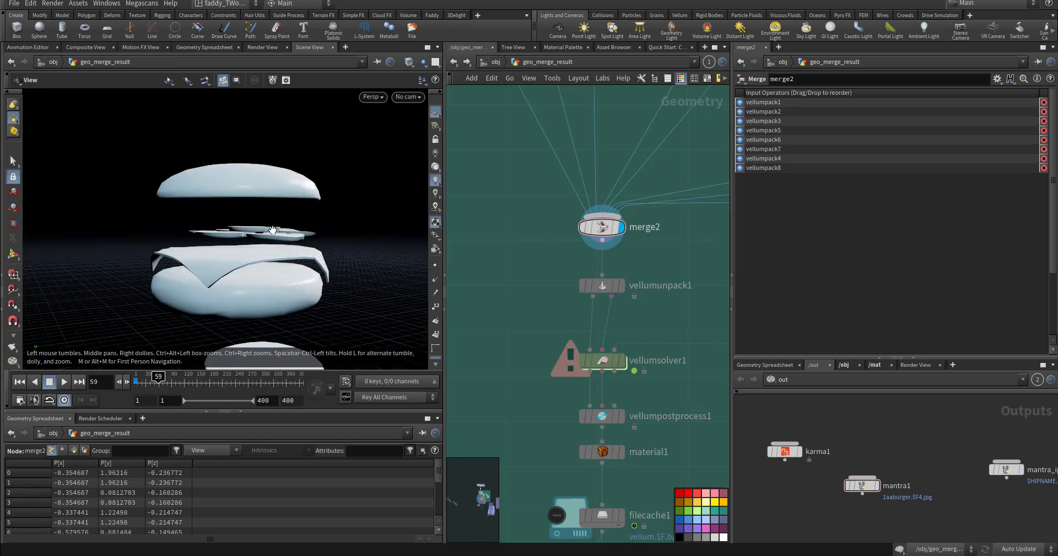
pyautogui.moveTo(233, 232); pyautogui.dragTo(258, 176)
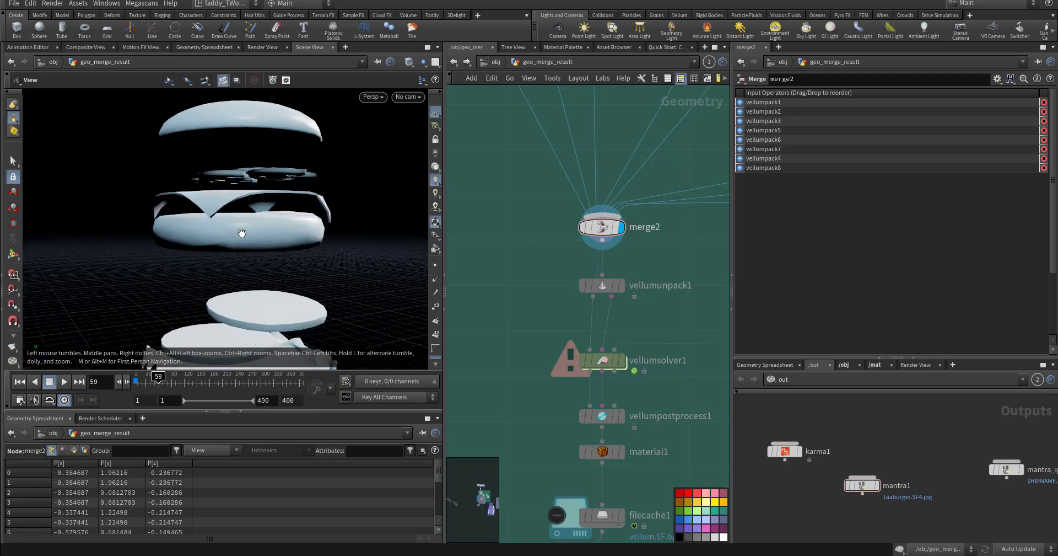
pyautogui.moveTo(242, 233); pyautogui.dragTo(229, 266)
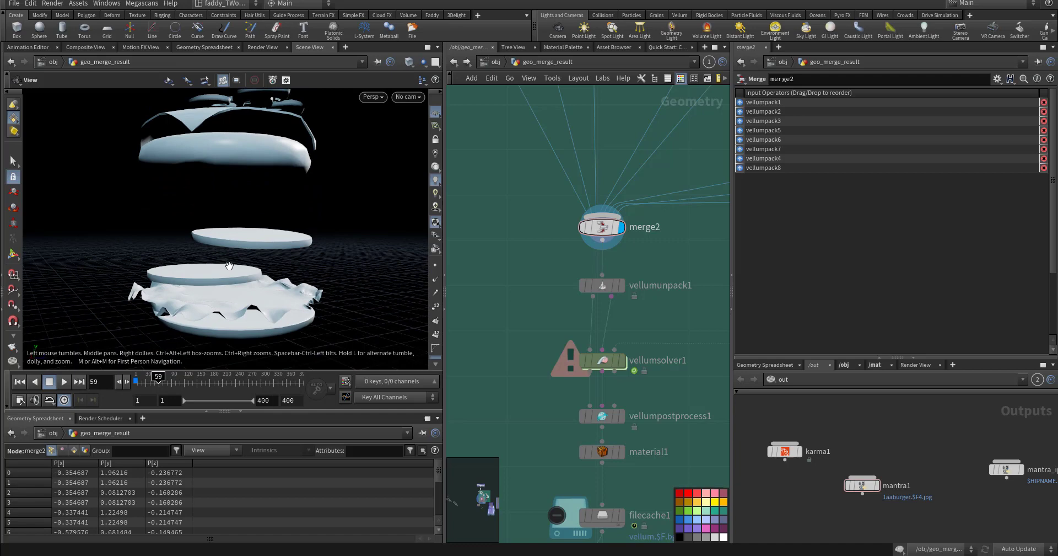
pyautogui.moveTo(260, 168); pyautogui.dragTo(234, 255)
# Display the cached simulation at the filecache1 node and show its caching parameters.
pyautogui.moveTo(513, 288); pyautogui.dragTo(480, 231, button='middle')
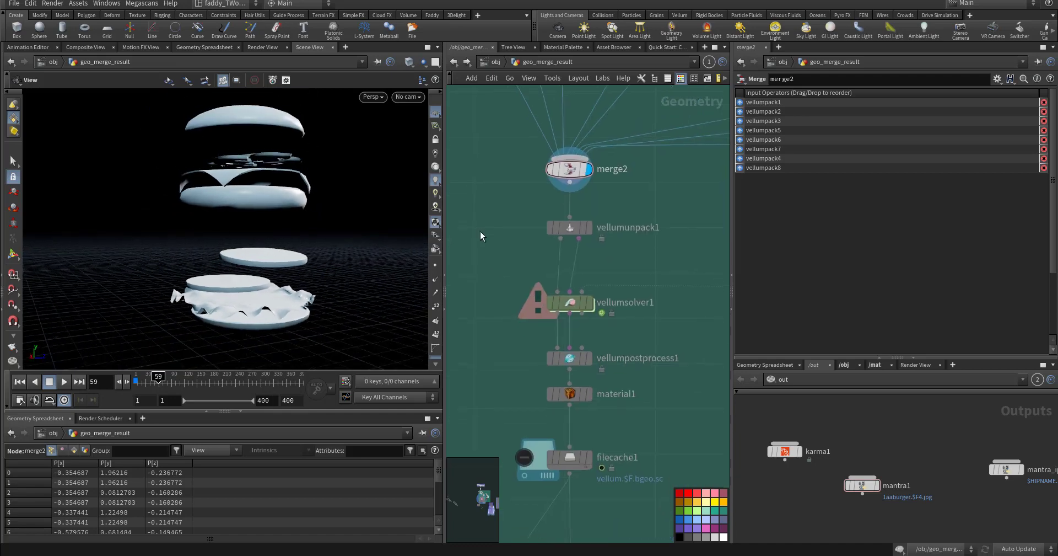
pyautogui.moveTo(591, 363)
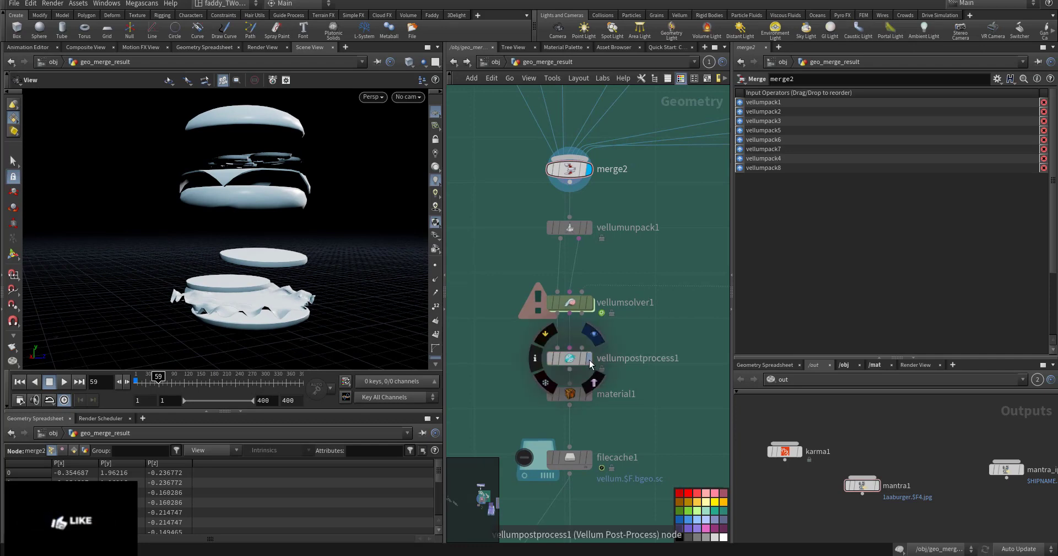
pyautogui.moveTo(497, 359); pyautogui.dragTo(500, 296, button='middle')
pyautogui.click(588, 396)
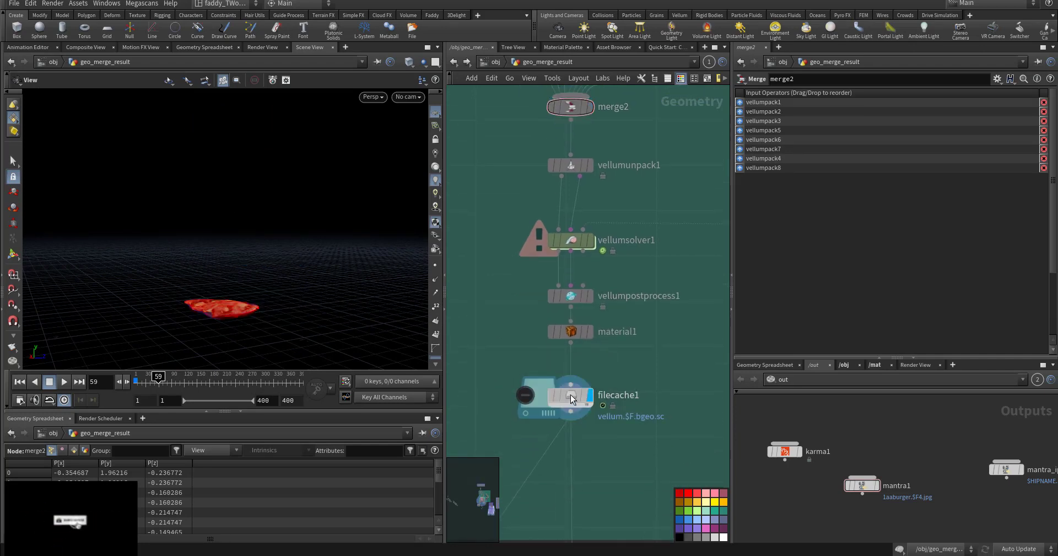
pyautogui.click(571, 395)
# Scrub back and forth through the cached simulation to examine its motion, ending at frame 108.
pyautogui.click(188, 381)
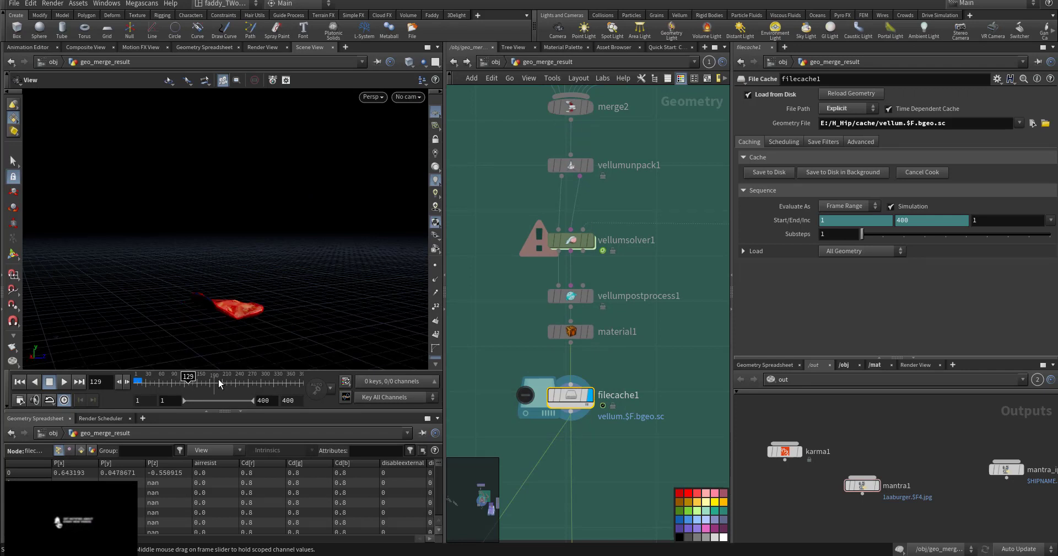
pyautogui.moveTo(219, 382); pyautogui.dragTo(196, 383)
pyautogui.moveTo(477, 320); pyautogui.dragTo(486, 269, button='middle')
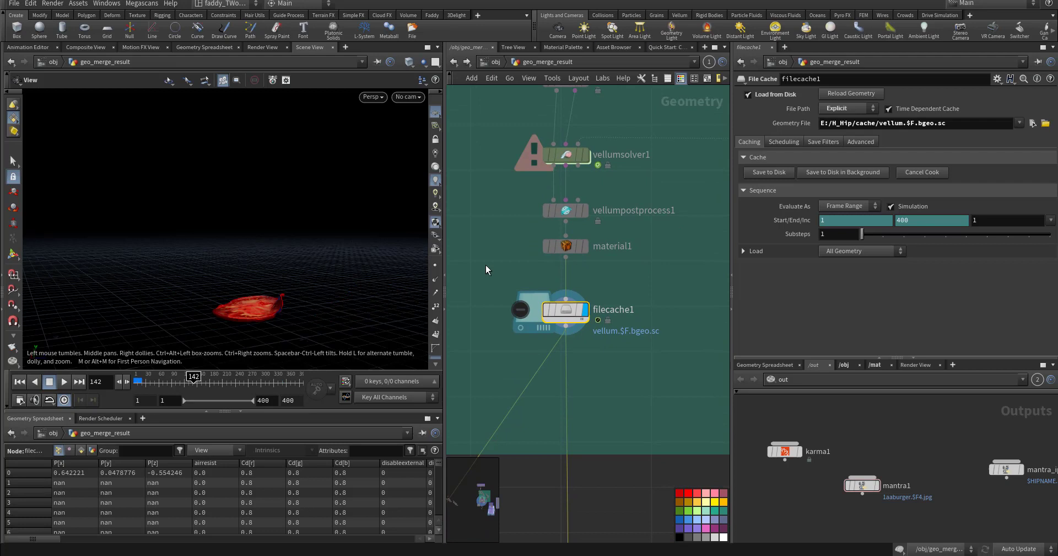
pyautogui.scroll(-4, 485, 281)
pyautogui.moveTo(528, 297)
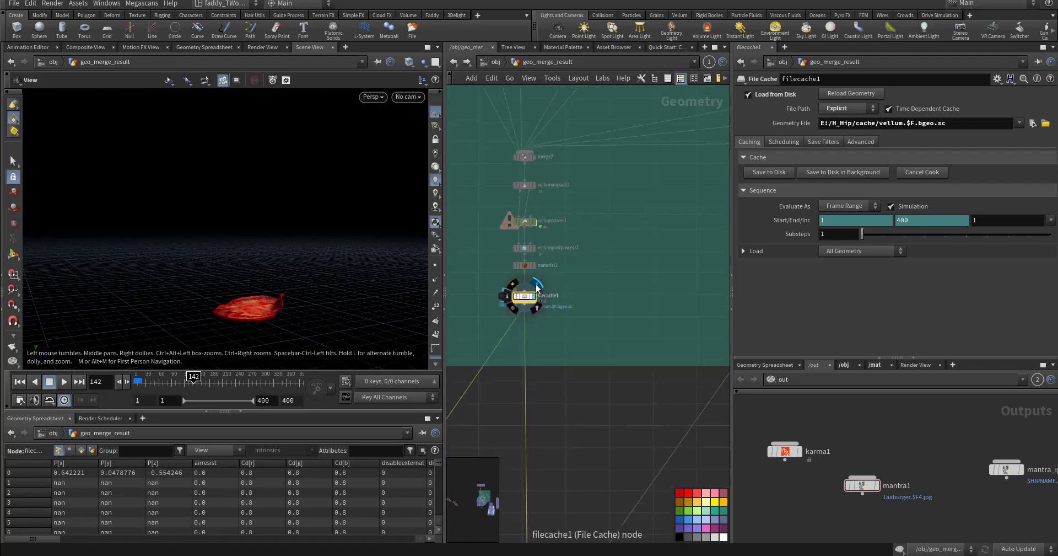
pyautogui.click(241, 382)
pyautogui.moveTo(242, 377); pyautogui.dragTo(158, 377)
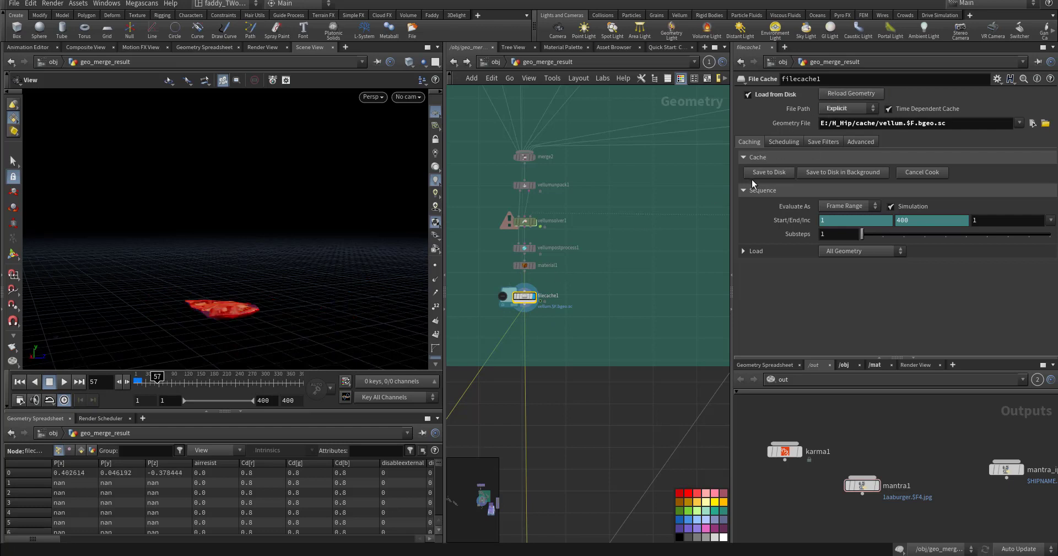
pyautogui.moveTo(629, 284); pyautogui.dragTo(636, 266, button='middle')
pyautogui.moveTo(158, 378); pyautogui.dragTo(225, 378)
pyautogui.moveTo(583, 386); pyautogui.dragTo(626, 284, button='middle')
pyautogui.scroll(-1, 627, 289)
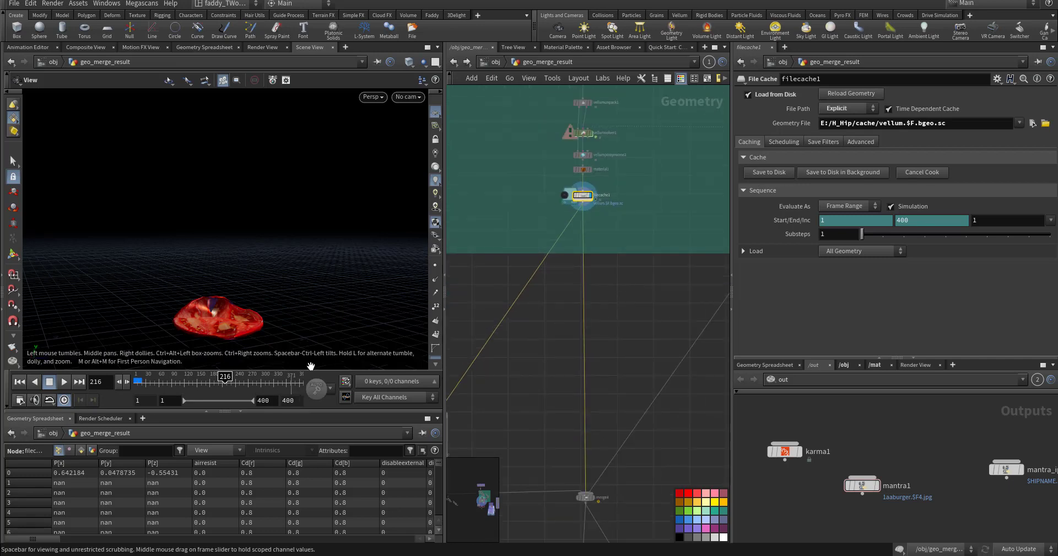
pyautogui.scroll(-2, 496, 386)
pyautogui.moveTo(496, 386); pyautogui.dragTo(491, 444, button='middle')
pyautogui.moveTo(225, 380); pyautogui.dragTo(179, 380)
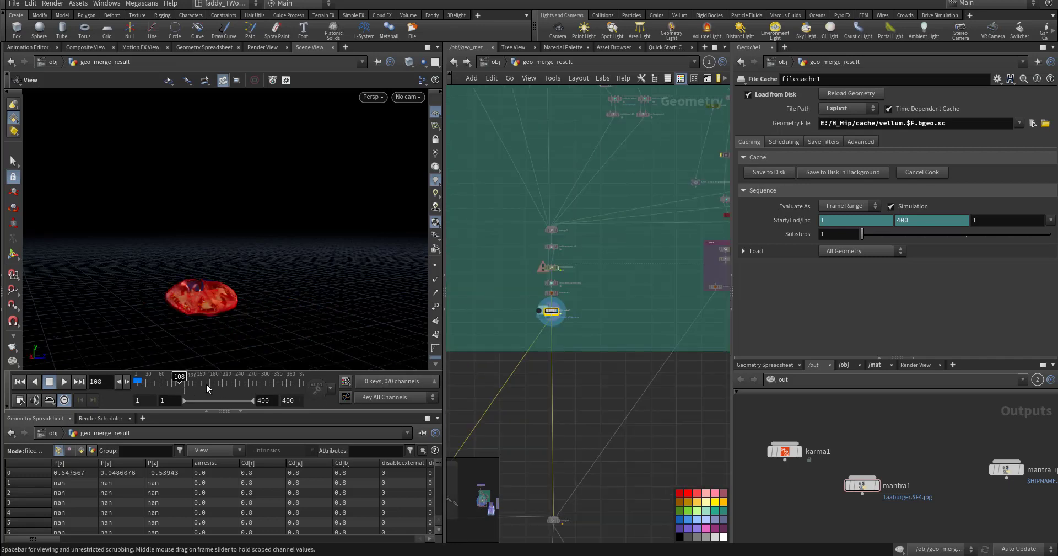
# Show the plate's object_merge1 node and parameters, and display the plate at its material2 node.
pyautogui.scroll(3, 551, 319)
pyautogui.moveTo(552, 319); pyautogui.dragTo(532, 337, button='middle')
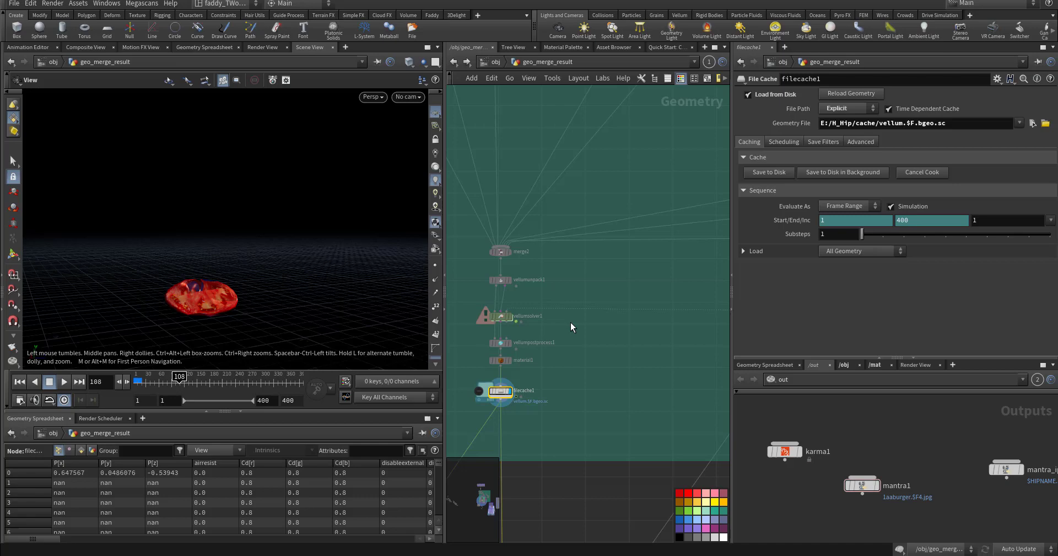
pyautogui.moveTo(570, 322); pyautogui.dragTo(513, 339, button='middle')
pyautogui.scroll(3, 595, 309)
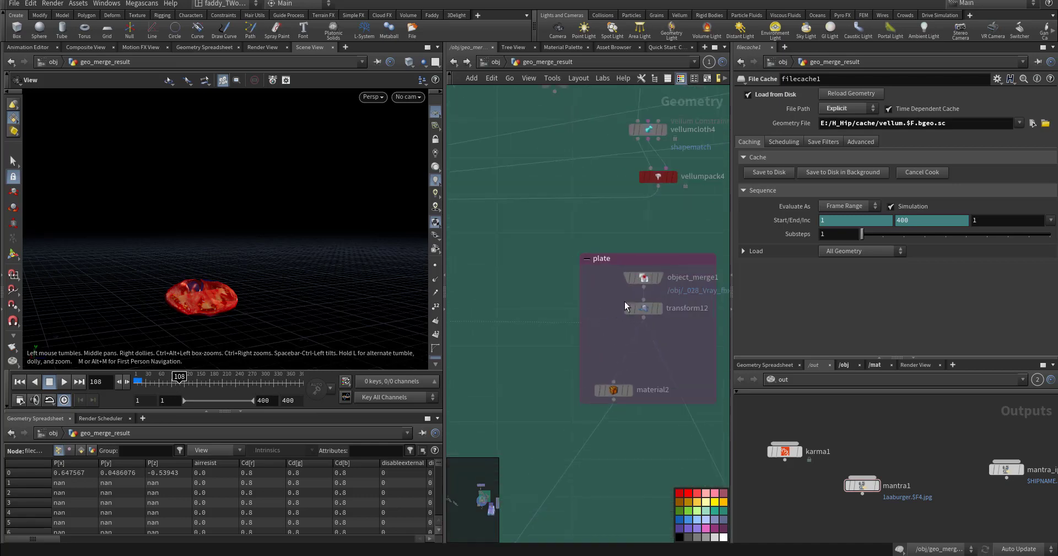
pyautogui.click(662, 279)
pyautogui.click(643, 277)
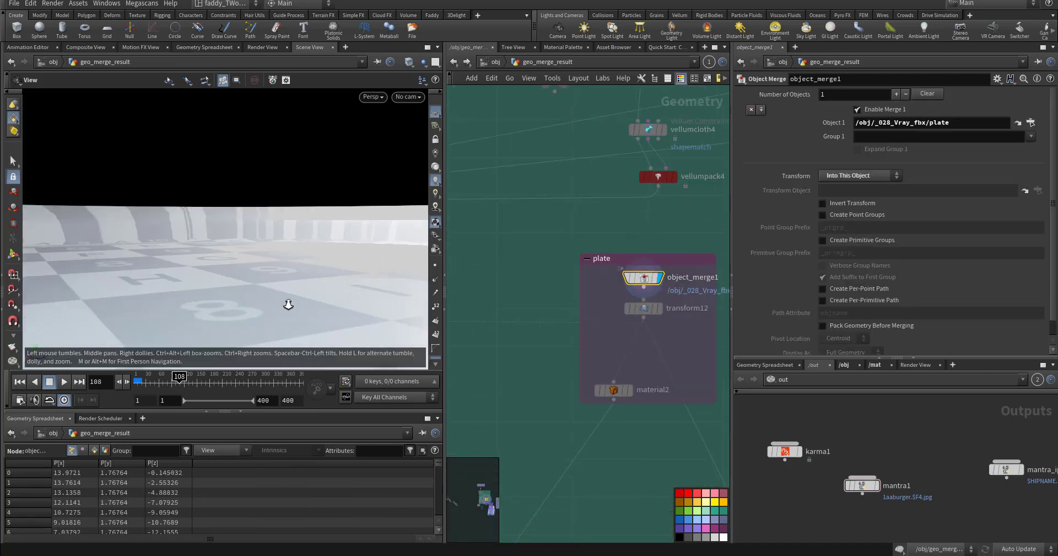
pyautogui.click(661, 309)
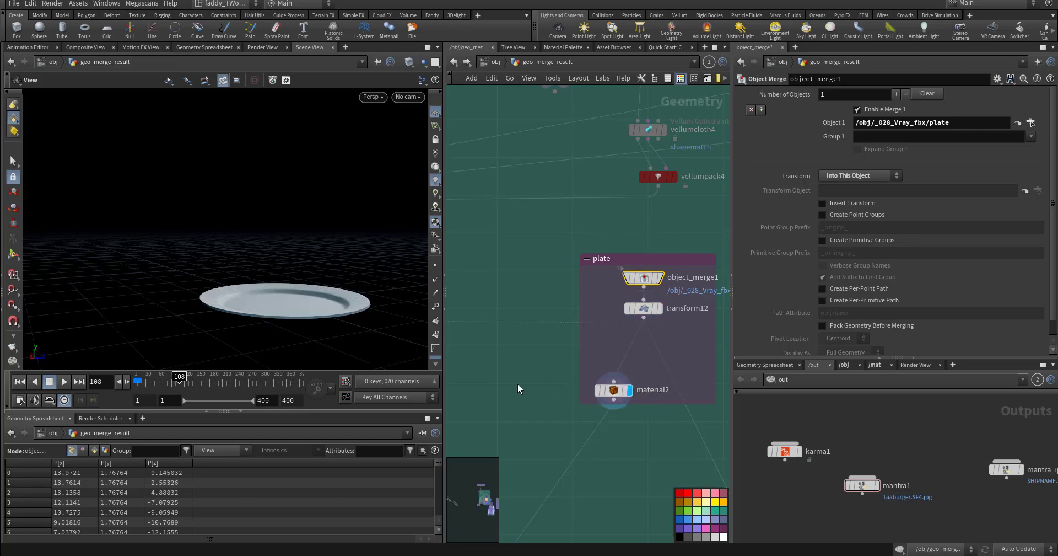
# Trace the burger sim network back up to the bun_top branch.
pyautogui.scroll(-8, 545, 352)
pyautogui.scroll(8, 526, 371)
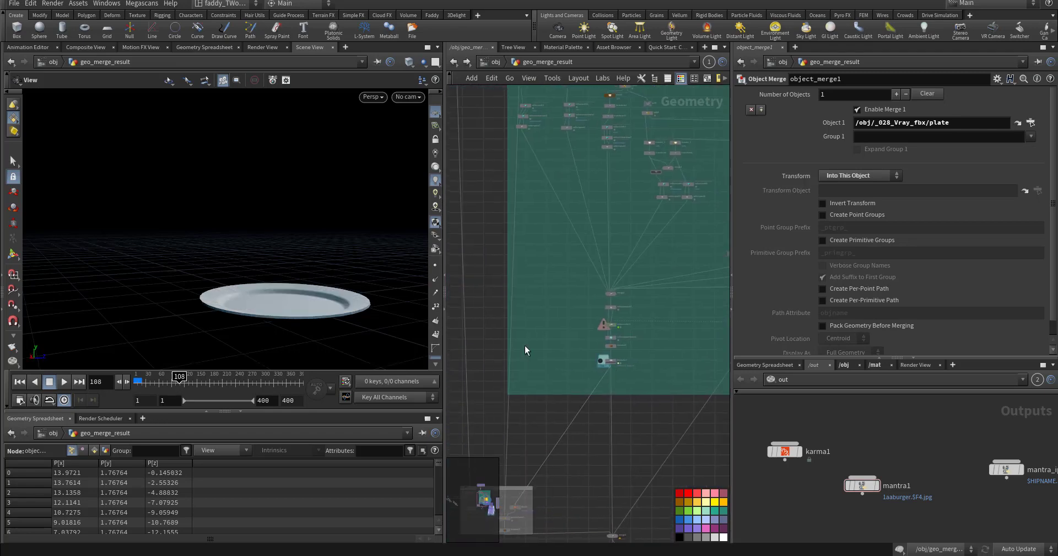
pyautogui.scroll(3, 571, 327)
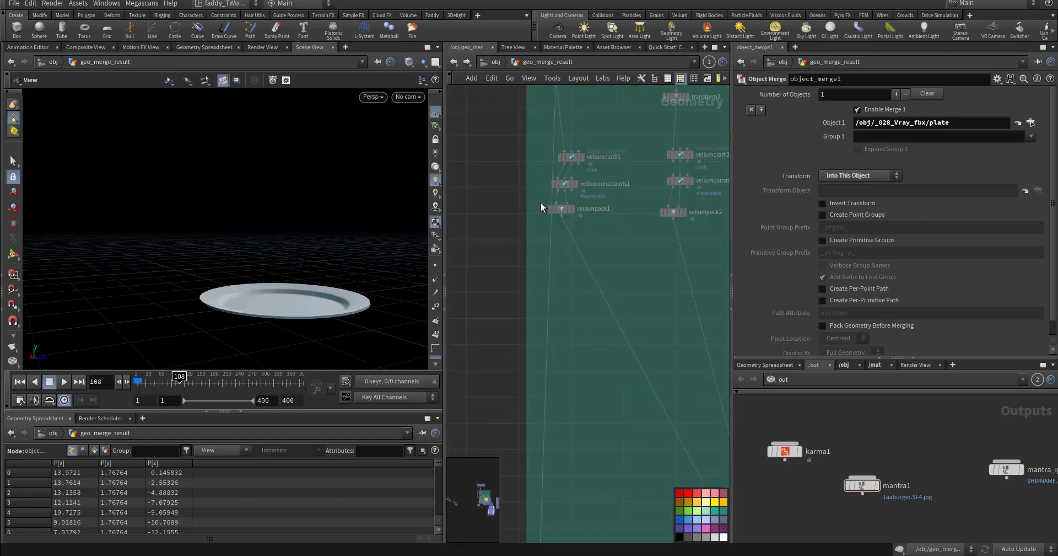
pyautogui.moveTo(525, 266); pyautogui.dragTo(548, 347, button='middle')
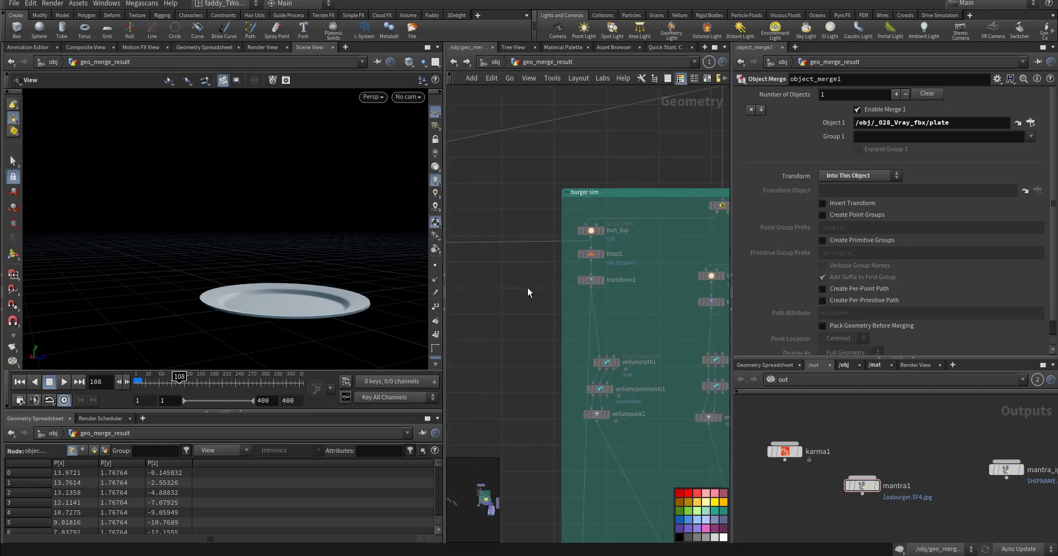
pyautogui.moveTo(528, 286); pyautogui.dragTo(571, 268, button='middle')
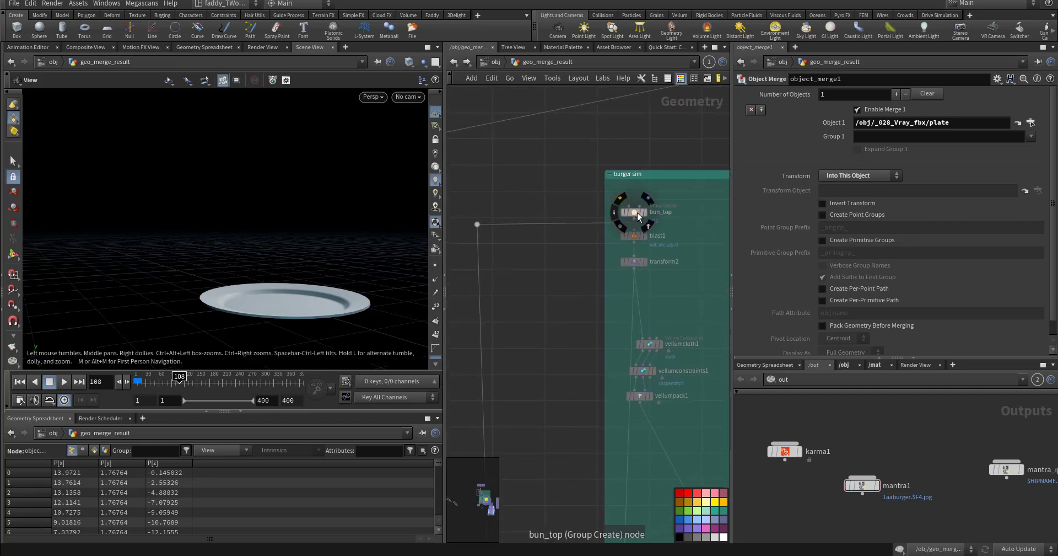
# Display the bun's seeds at the blast2 node in the small network box below burger sim.
pyautogui.scroll(-4, 568, 344)
pyautogui.moveTo(511, 359); pyautogui.dragTo(573, 243, button='middle')
pyautogui.moveTo(562, 352); pyautogui.dragTo(551, 268, button='middle')
pyautogui.scroll(3, 547, 425)
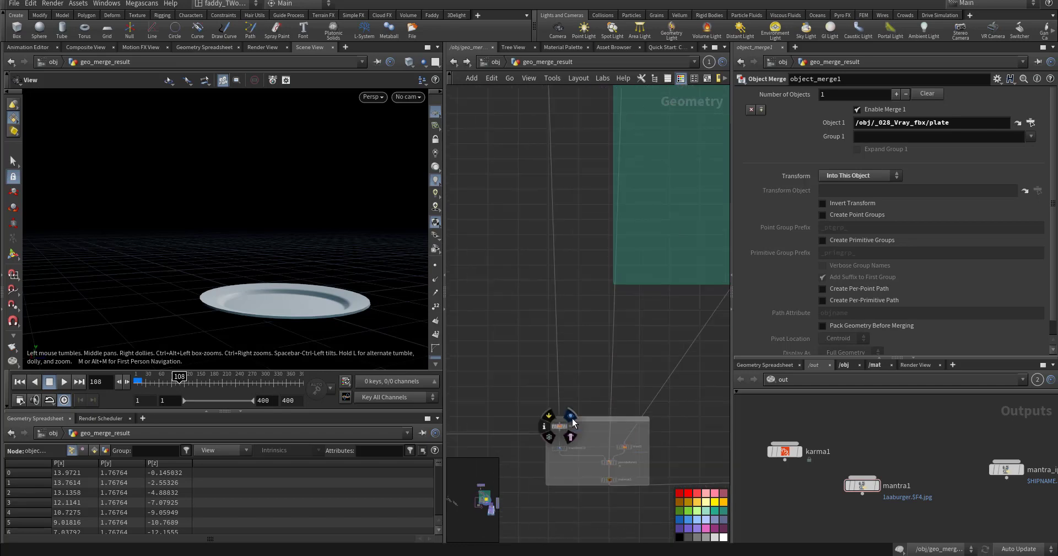
pyautogui.click(571, 416)
pyautogui.moveTo(502, 329); pyautogui.dragTo(475, 260, button='middle')
pyautogui.scroll(3, 518, 346)
pyautogui.moveTo(553, 446); pyautogui.dragTo(539, 397, button='middle')
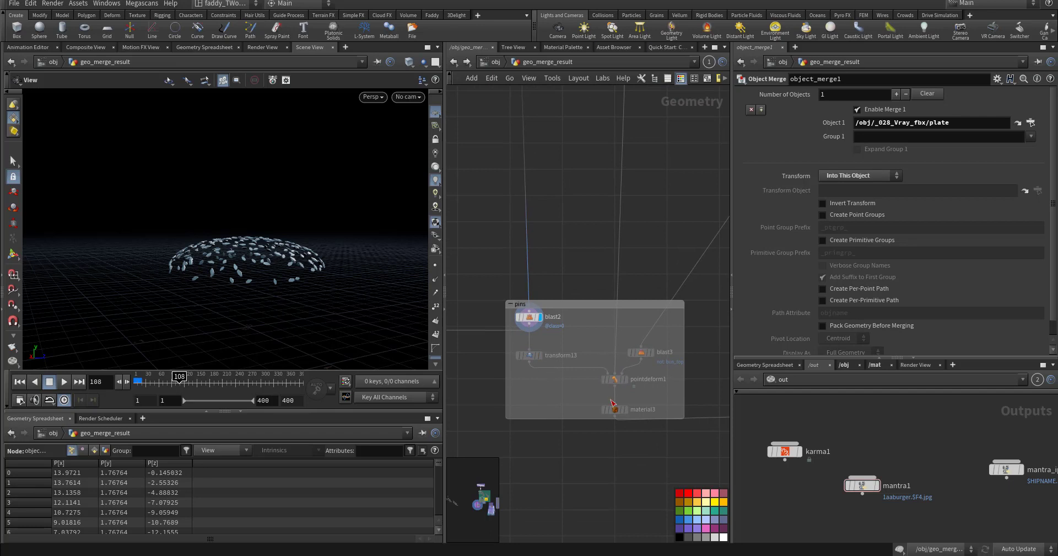
# Display the pointdeform1 and blast3 nodes of the bun seeds branch and show each node's parameters.
pyautogui.click(625, 378)
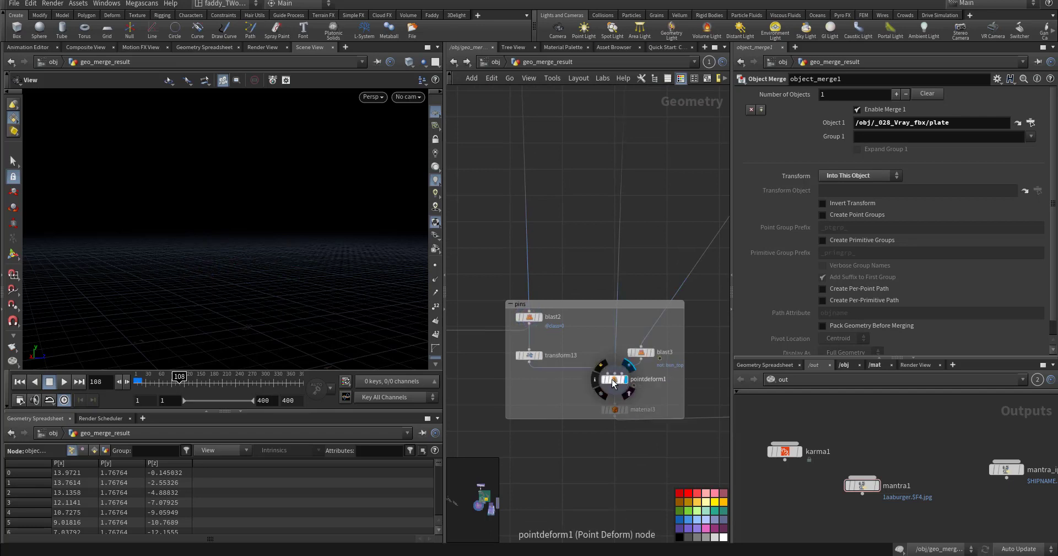
pyautogui.click(614, 379)
pyautogui.moveTo(682, 329); pyautogui.dragTo(620, 358, button='middle')
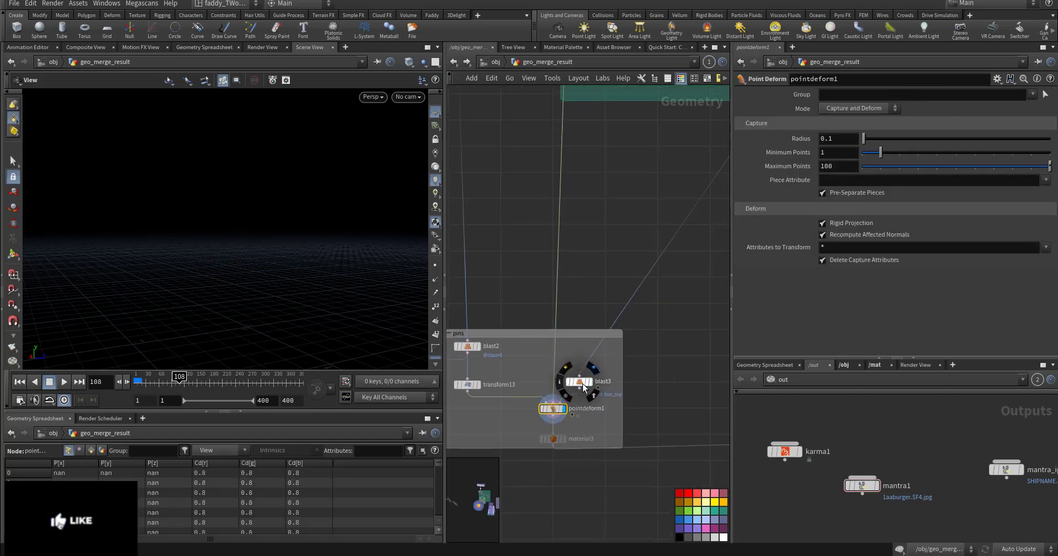
pyautogui.click(591, 381)
pyautogui.click(576, 383)
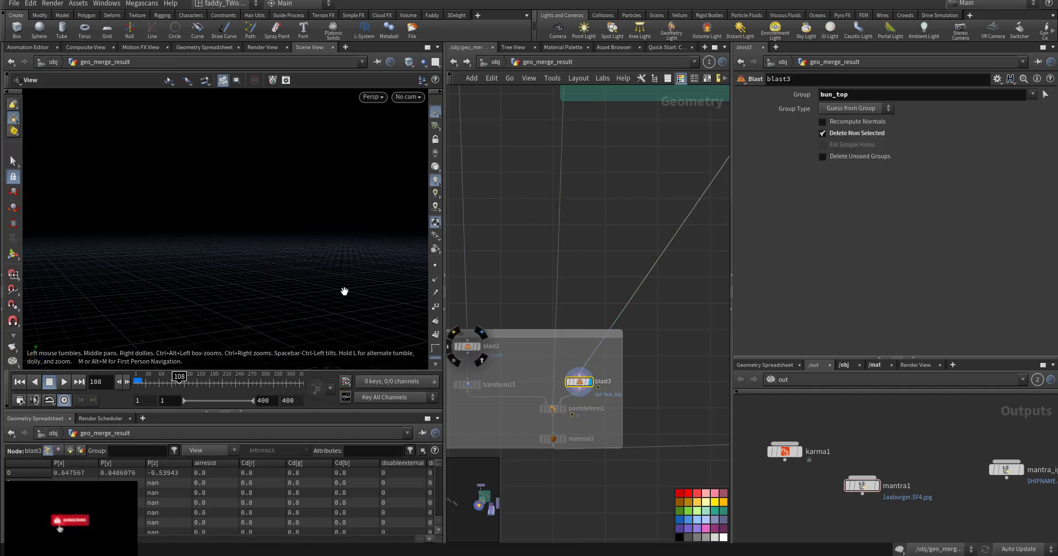
# Display the seeds' material3 node, show pointdeform1's parameters, and scrub the timeline back to frame 1.
pyautogui.moveTo(684, 301); pyautogui.dragTo(602, 269, button='middle')
pyautogui.scroll(-4, 567, 359)
pyautogui.scroll(4, 542, 348)
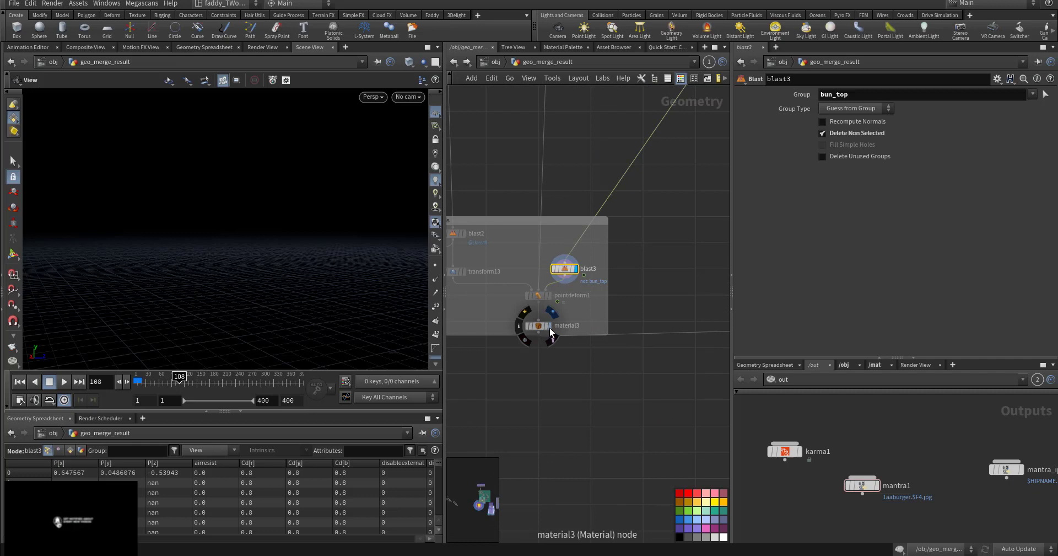
pyautogui.click(553, 313)
pyautogui.click(538, 296)
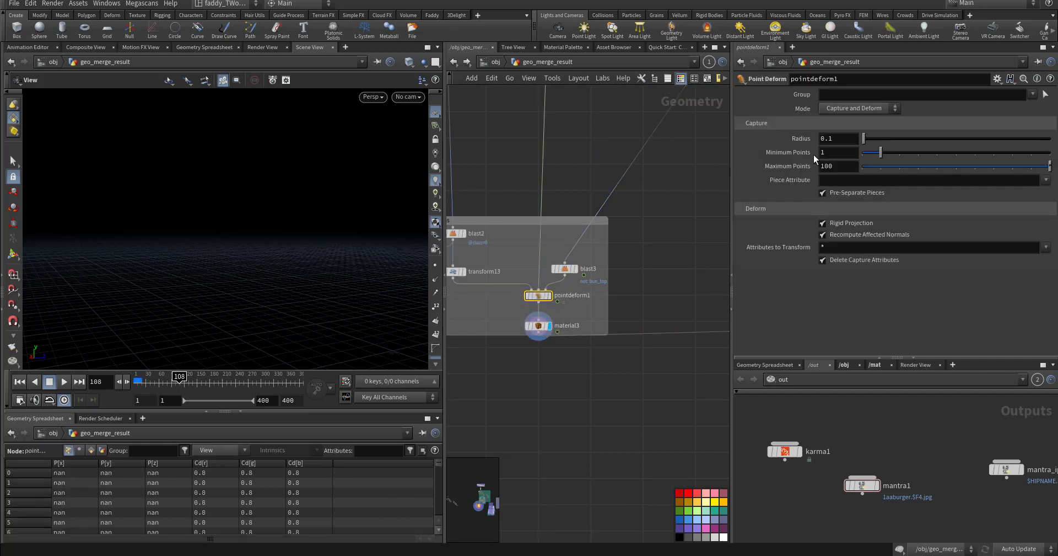
pyautogui.moveTo(179, 381); pyautogui.dragTo(85, 389)
pyautogui.moveTo(151, 379); pyautogui.dragTo(122, 382)
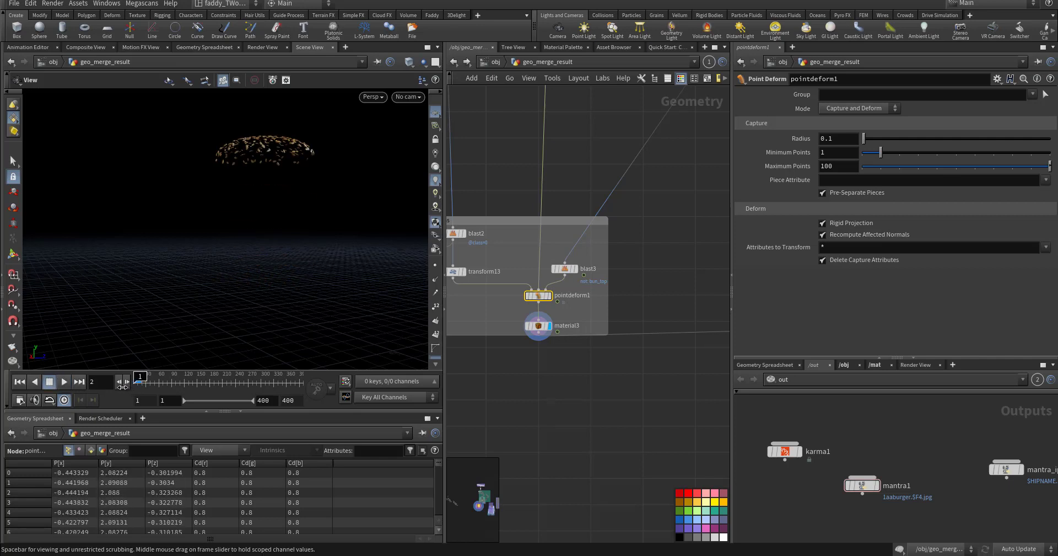
# Display the timeshift1 node below merge4 with its parameters and scrub the timeline to examine the frozen burger.
pyautogui.moveTo(613, 382); pyautogui.dragTo(576, 354, button='middle')
pyautogui.moveTo(664, 391); pyautogui.dragTo(549, 321, button='middle')
pyautogui.scroll(-2, 594, 349)
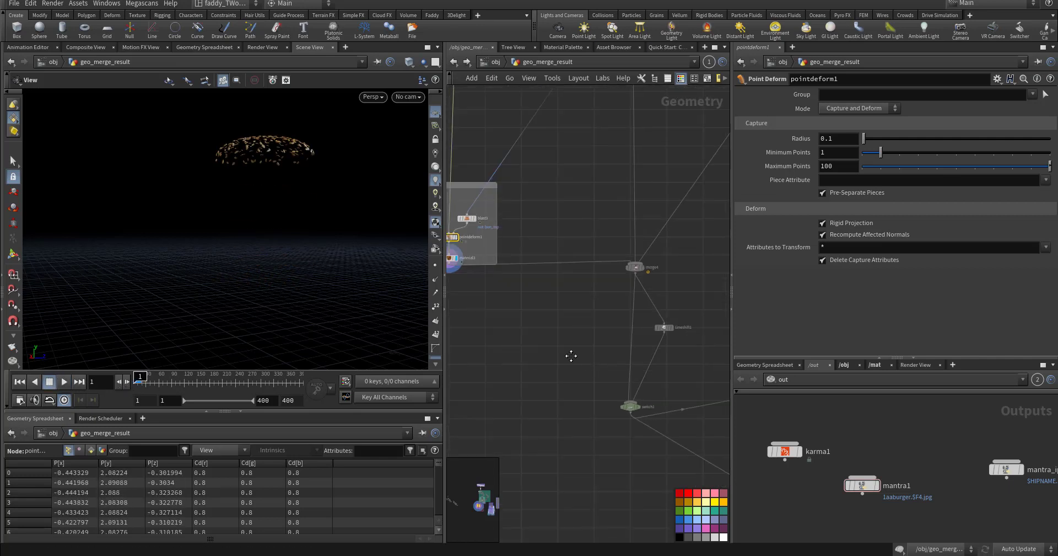
pyautogui.moveTo(572, 354); pyautogui.dragTo(509, 355, button='middle')
pyautogui.scroll(3, 561, 323)
pyautogui.click(647, 330)
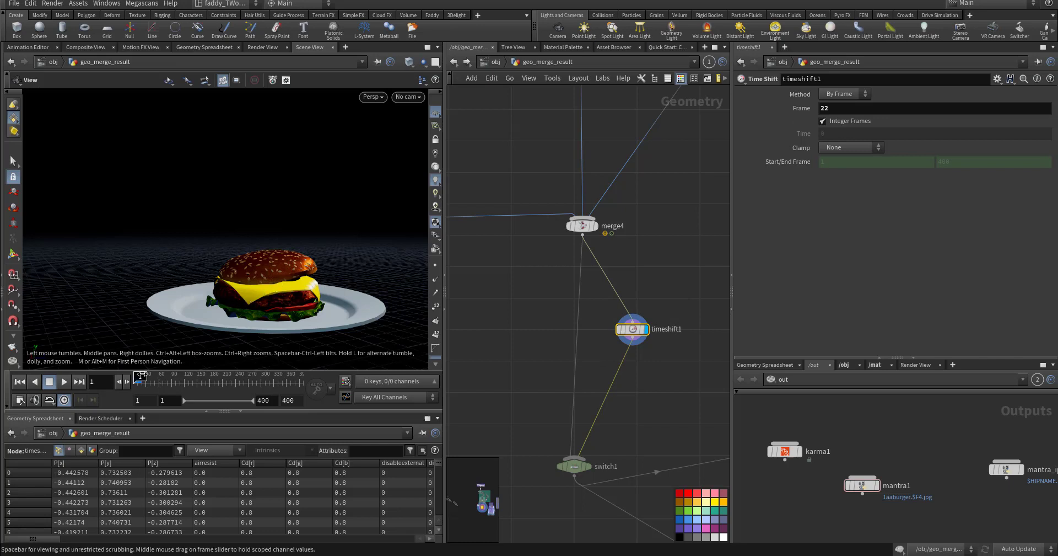
pyautogui.moveTo(152, 376); pyautogui.dragTo(130, 380)
# Display the switch1 node, show its parameters, and scrub the burger animation to frame 22.
pyautogui.moveTo(526, 329); pyautogui.dragTo(525, 276, button='middle')
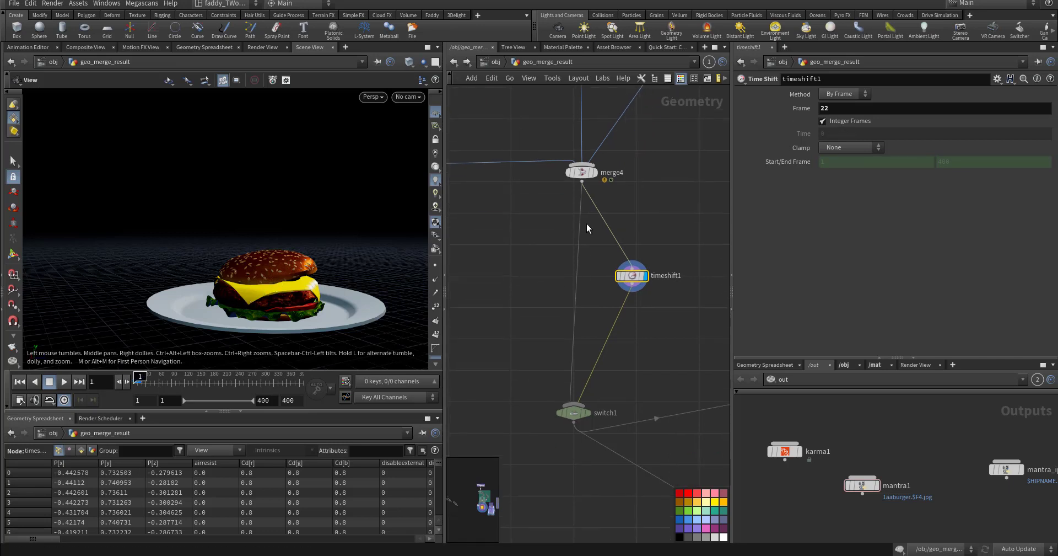
pyautogui.click(587, 413)
pyautogui.click(573, 412)
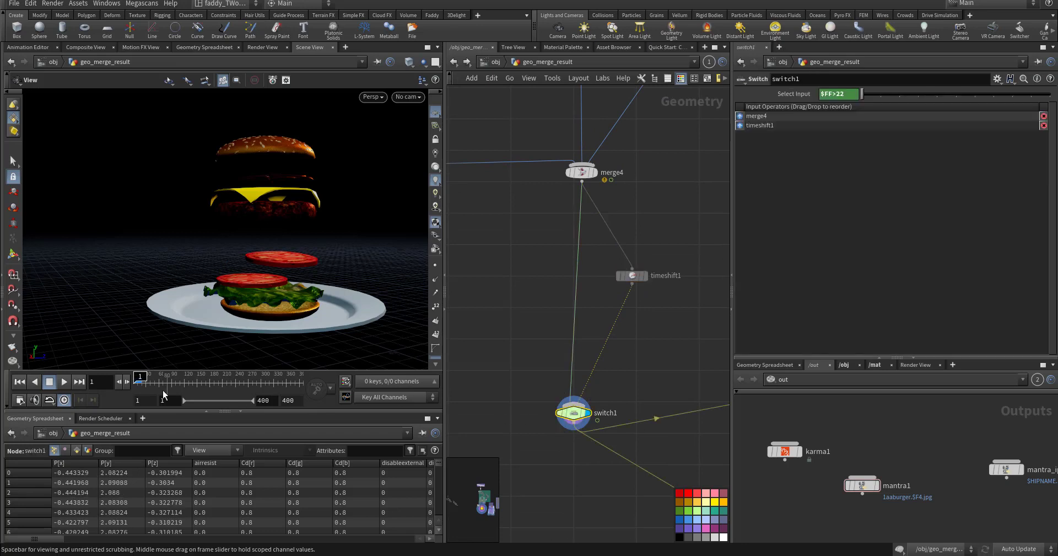
pyautogui.moveTo(144, 376)
pyautogui.mouseDown()
pyautogui.moveTo(162, 381)
pyautogui.moveTo(142, 385)
pyautogui.mouseUp()
# Display the null8, bottato and transform10 nodes at the start of the purple potato network box.
pyautogui.scroll(-3, 610, 364)
pyautogui.moveTo(693, 366); pyautogui.dragTo(546, 331, button='middle')
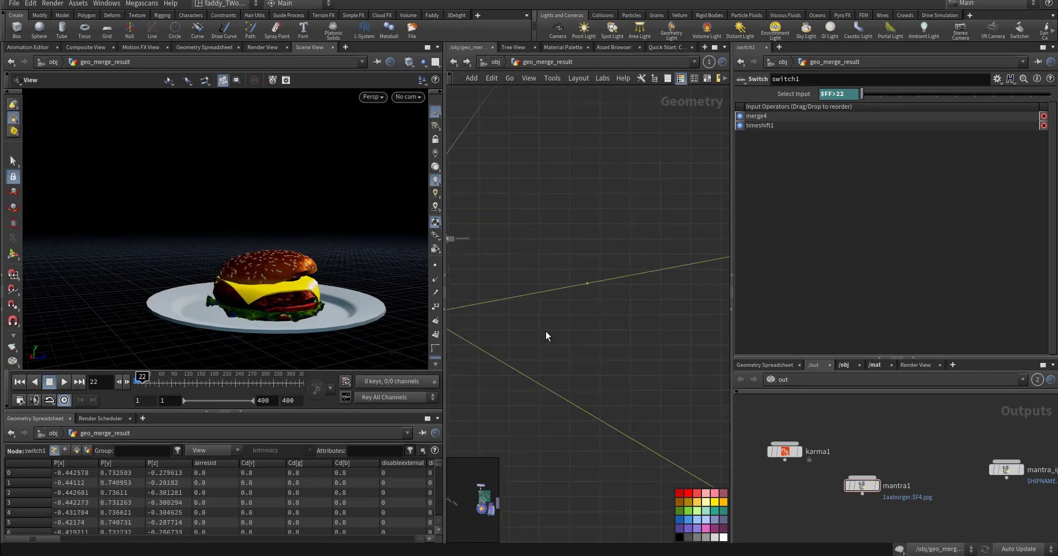
pyautogui.scroll(-3, 642, 352)
pyautogui.moveTo(719, 293); pyautogui.dragTo(626, 293, button='middle')
pyautogui.moveTo(686, 236); pyautogui.dragTo(681, 298, button='middle')
pyautogui.scroll(6, 622, 306)
pyautogui.click(591, 243)
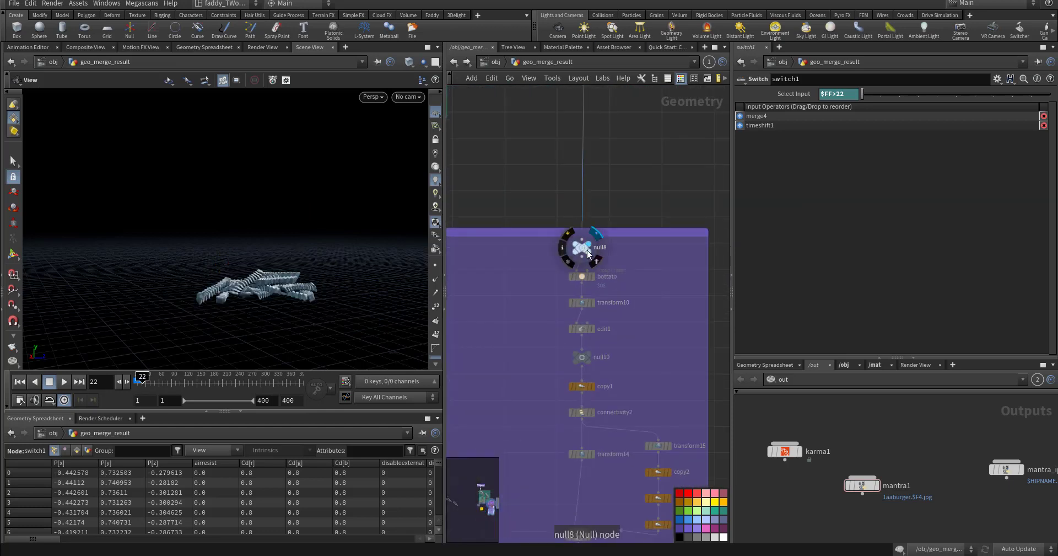
pyautogui.click(593, 277)
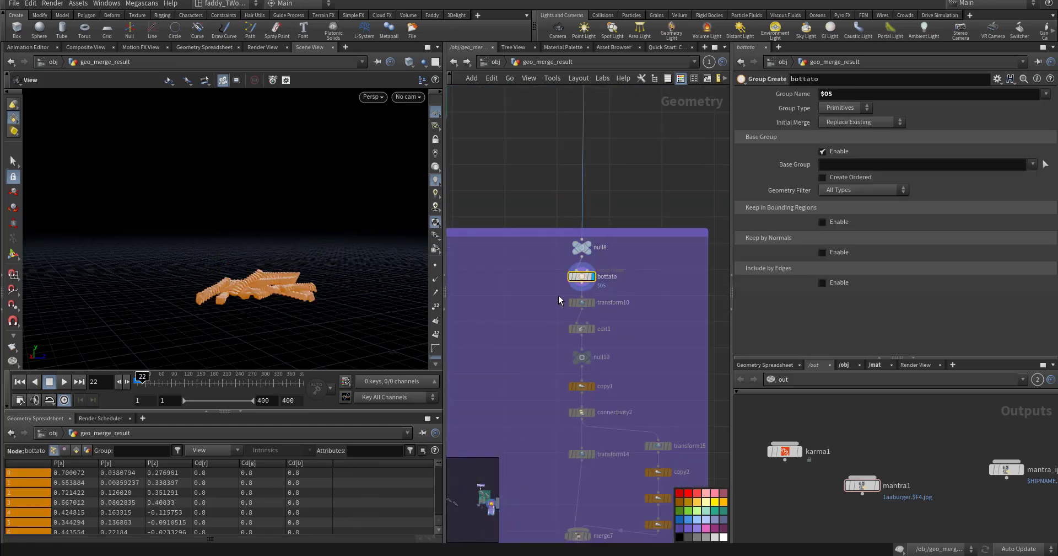
pyautogui.click(571, 264)
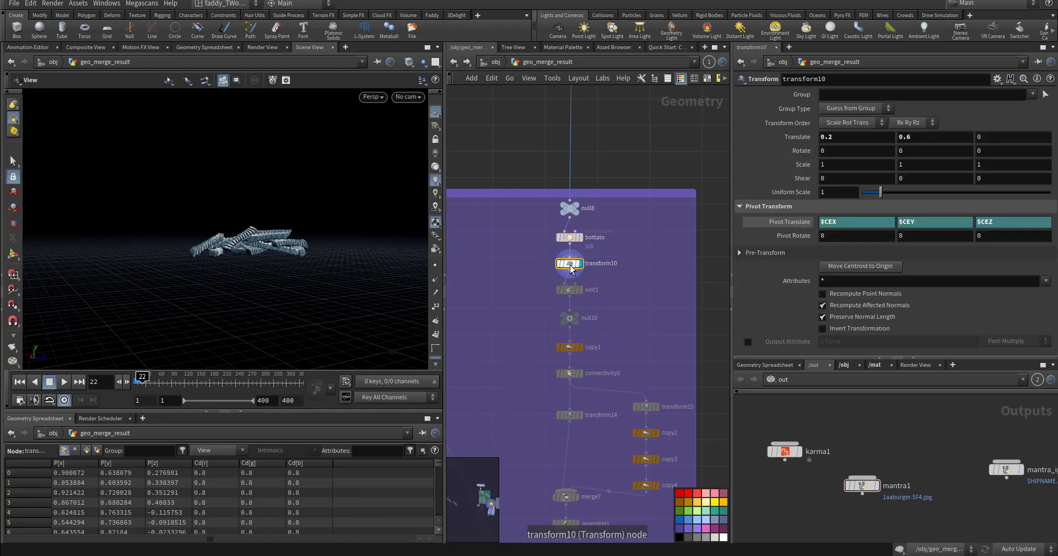
# Display the edit1, null10 and copy1 nodes, show copy1's parameters, and examine the stacked potato copies.
pyautogui.click(580, 290)
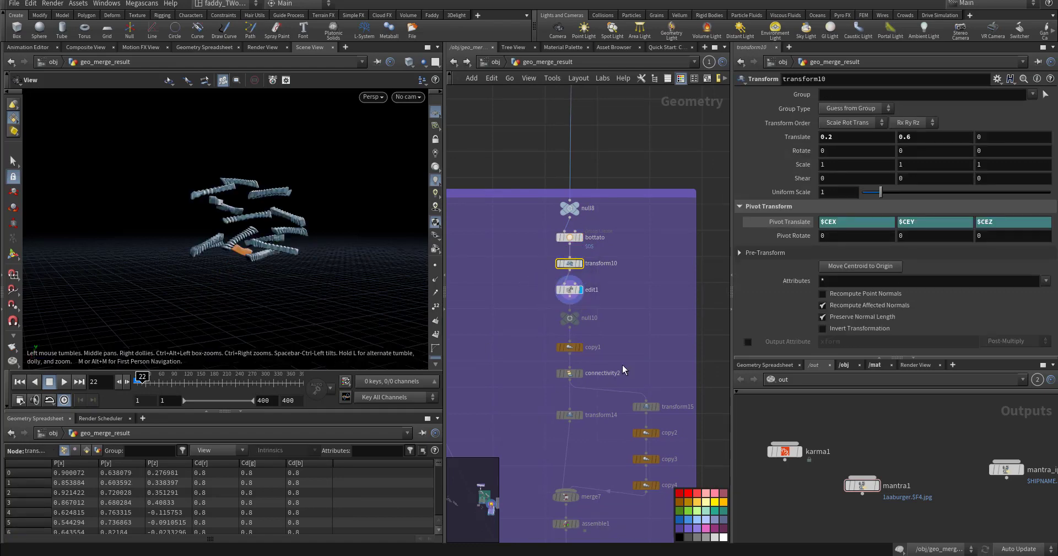
pyautogui.click(578, 318)
pyautogui.click(576, 348)
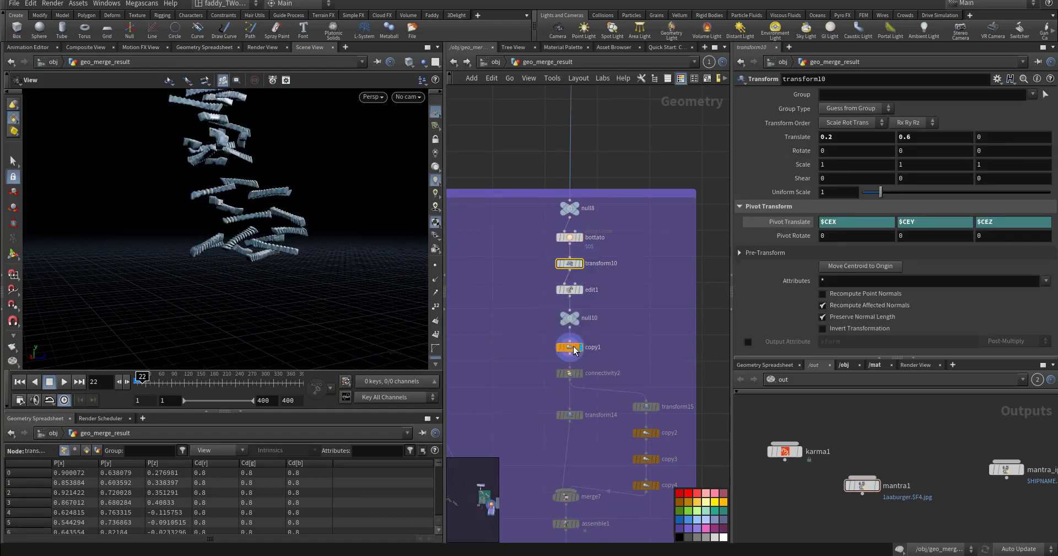
pyautogui.click(575, 349)
pyautogui.moveTo(220, 279); pyautogui.dragTo(323, 307)
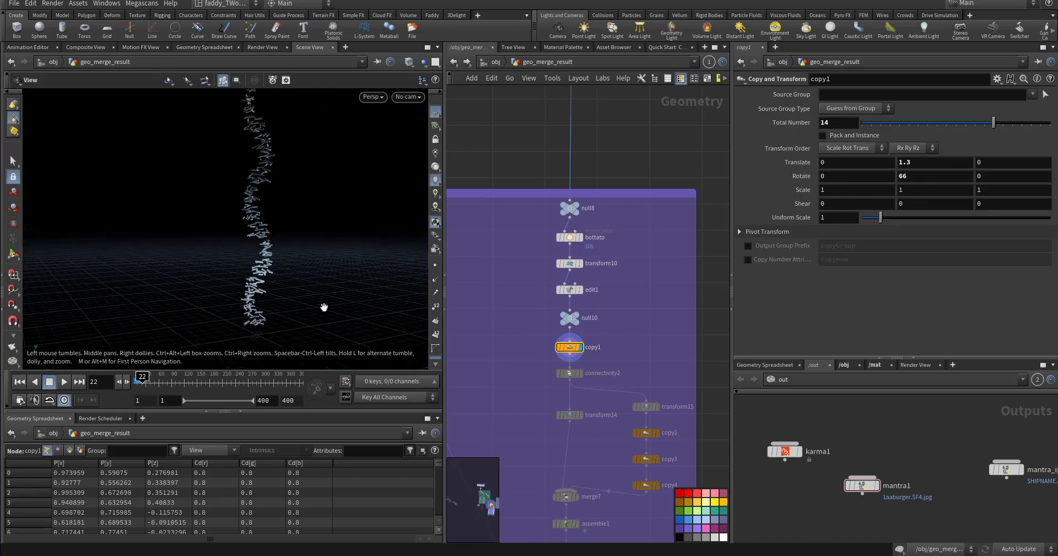
# Show connectivity2 with its parameters and display the transform15 and copy2 nodes of the side branch.
pyautogui.click(583, 374)
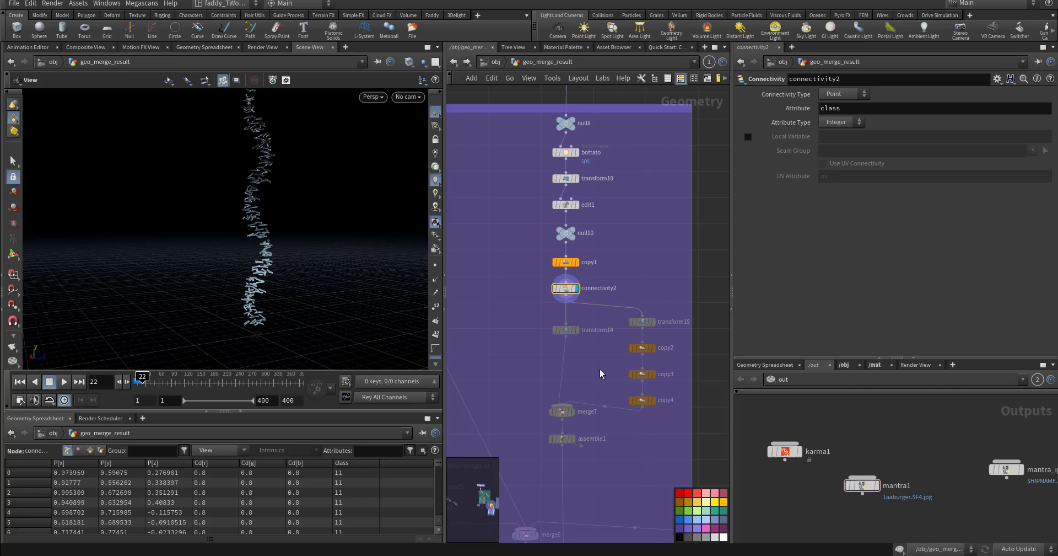
pyautogui.click(653, 321)
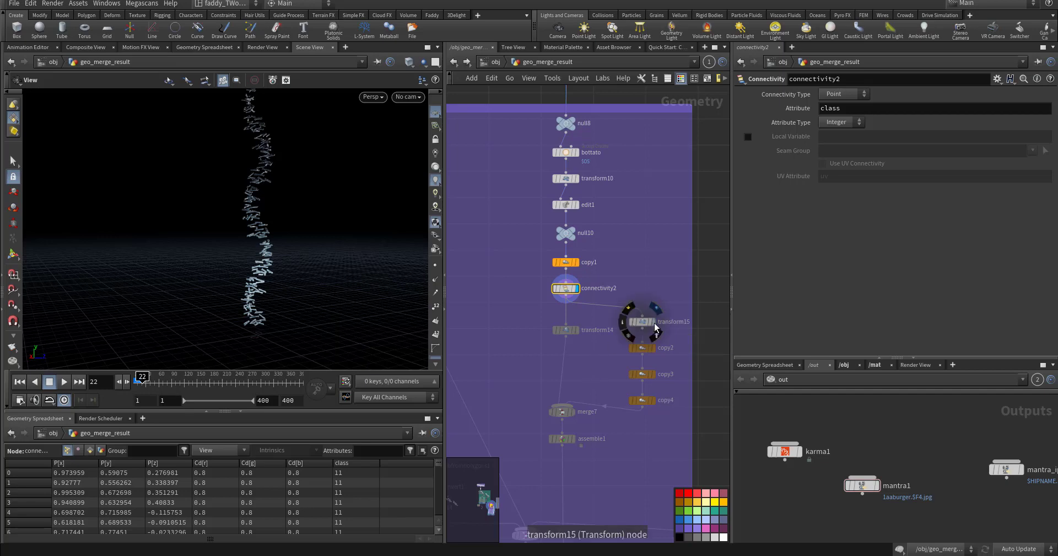
pyautogui.click(653, 348)
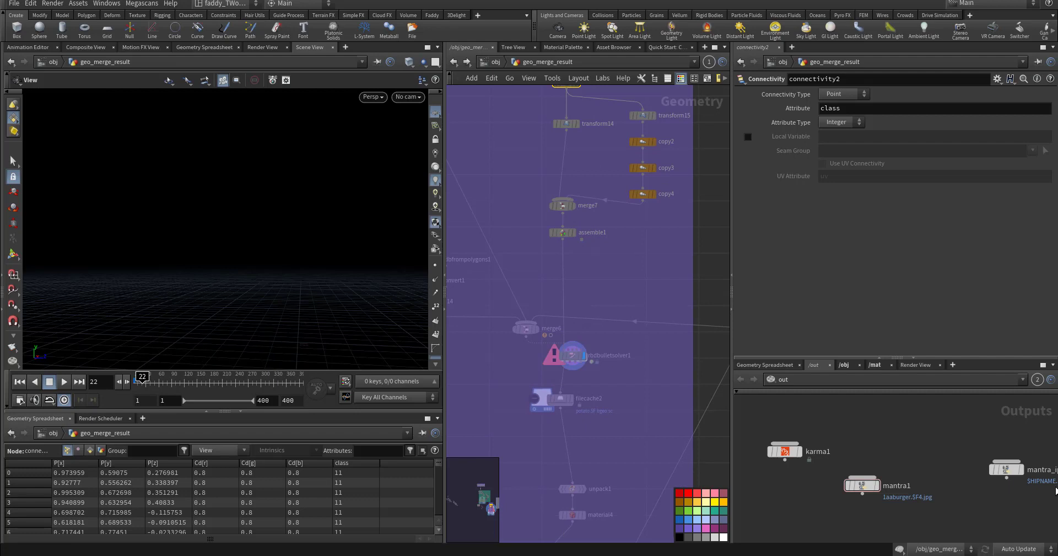
# Display the potato network's merge6 node with its parameters and examine the merged geometry from several angles.
pyautogui.moveTo(636, 397); pyautogui.dragTo(664, 435, button='middle')
pyautogui.moveTo(522, 381); pyautogui.dragTo(607, 411, button='middle')
pyautogui.scroll(3, 607, 410)
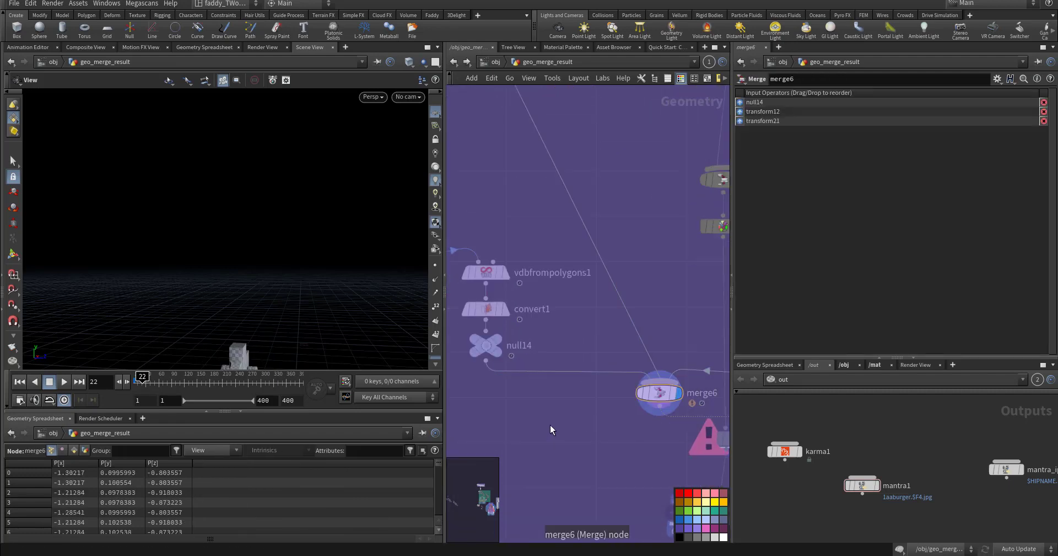
pyautogui.moveTo(545, 420); pyautogui.dragTo(587, 395, button='middle')
pyautogui.scroll(-5, 558, 416)
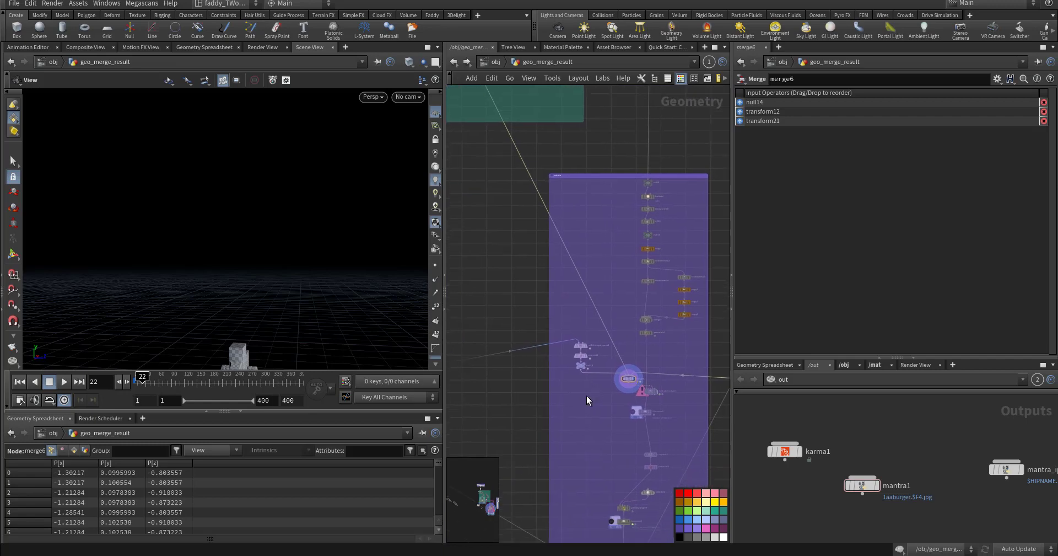
pyautogui.moveTo(292, 306); pyautogui.dragTo(282, 340)
pyautogui.moveTo(325, 299); pyautogui.dragTo(349, 250, button='middle')
pyautogui.moveTo(317, 274); pyautogui.dragTo(271, 306, button='right')
pyautogui.moveTo(252, 303); pyautogui.dragTo(284, 300, button='middle')
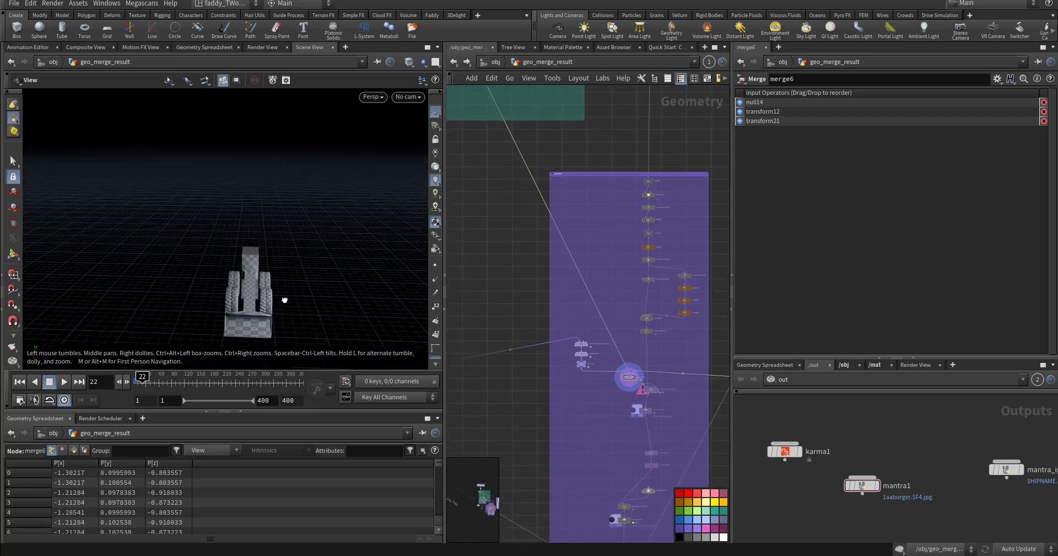
pyautogui.moveTo(284, 300); pyautogui.dragTo(246, 292)
# Trace merge6's long input wire up to the green burger network and display the lowest node in its small box.
pyautogui.moveTo(522, 393); pyautogui.dragTo(562, 382, button='middle')
pyautogui.scroll(-3, 562, 382)
pyautogui.moveTo(526, 306); pyautogui.dragTo(544, 377, button='middle')
pyautogui.scroll(3, 544, 342)
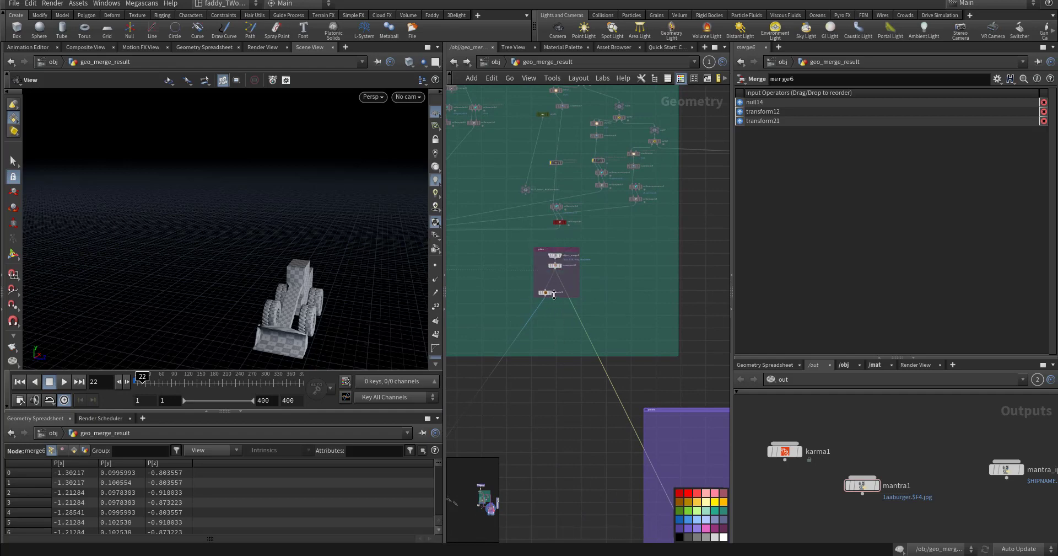
pyautogui.click(556, 285)
pyautogui.moveTo(562, 507); pyautogui.dragTo(550, 392, button='middle')
pyautogui.moveTo(292, 328); pyautogui.dragTo(275, 346, button='right')
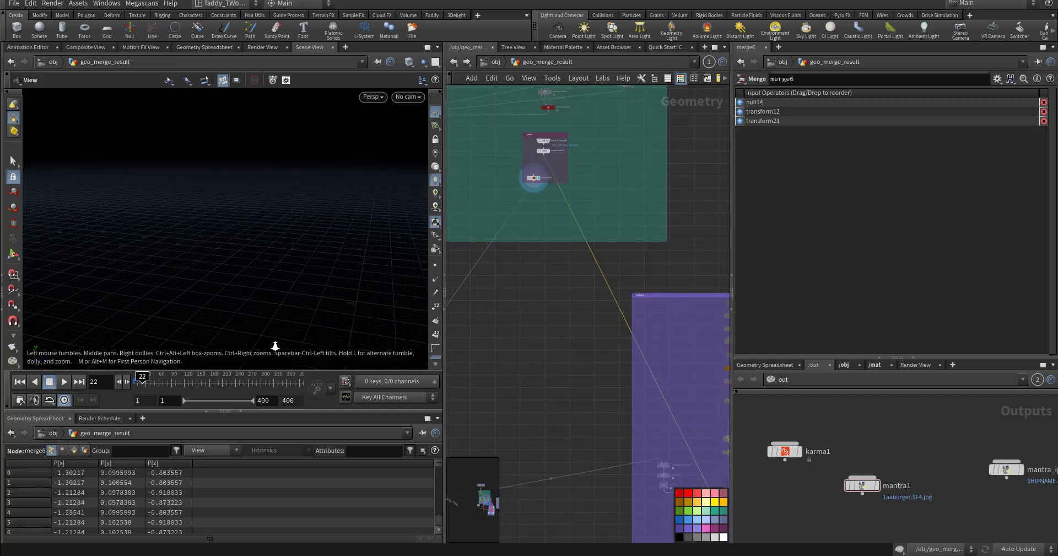
pyautogui.moveTo(275, 346); pyautogui.dragTo(310, 204, button='middle')
# Return to the burger's output branch and display the geometry at switch1.
pyautogui.moveTo(554, 459); pyautogui.dragTo(523, 346, button='middle')
pyautogui.moveTo(449, 340); pyautogui.dragTo(624, 295, button='middle')
pyautogui.scroll(3, 546, 355)
pyautogui.click(513, 337)
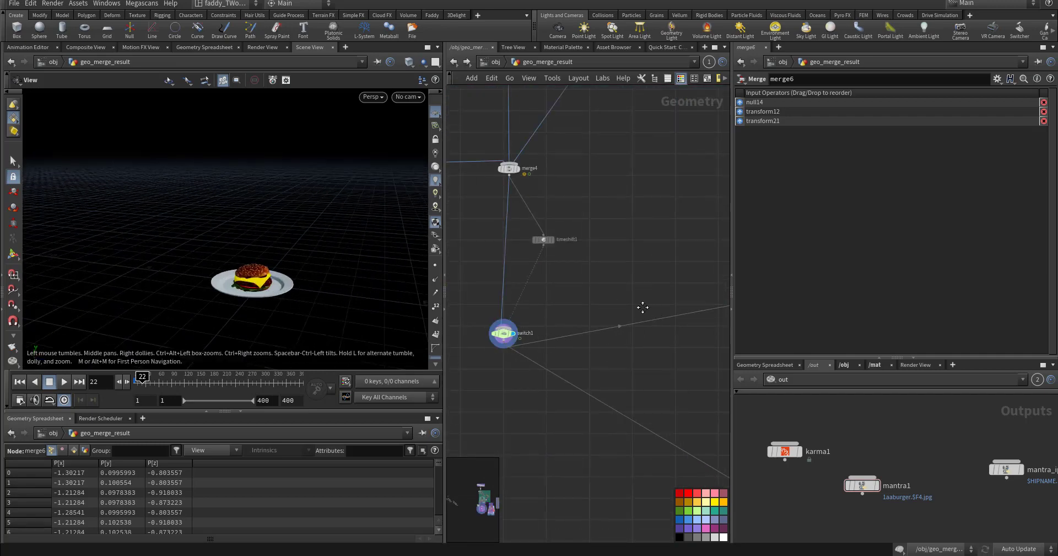
# Display the burger's collision geometry at vdbfrompolygons1 and convert1, and scrub the timeline back to frame 1.
pyautogui.moveTo(643, 308); pyautogui.dragTo(470, 317, button='middle')
pyautogui.moveTo(664, 344); pyautogui.dragTo(501, 374, button='middle')
pyautogui.moveTo(662, 368); pyautogui.dragTo(462, 389, button='middle')
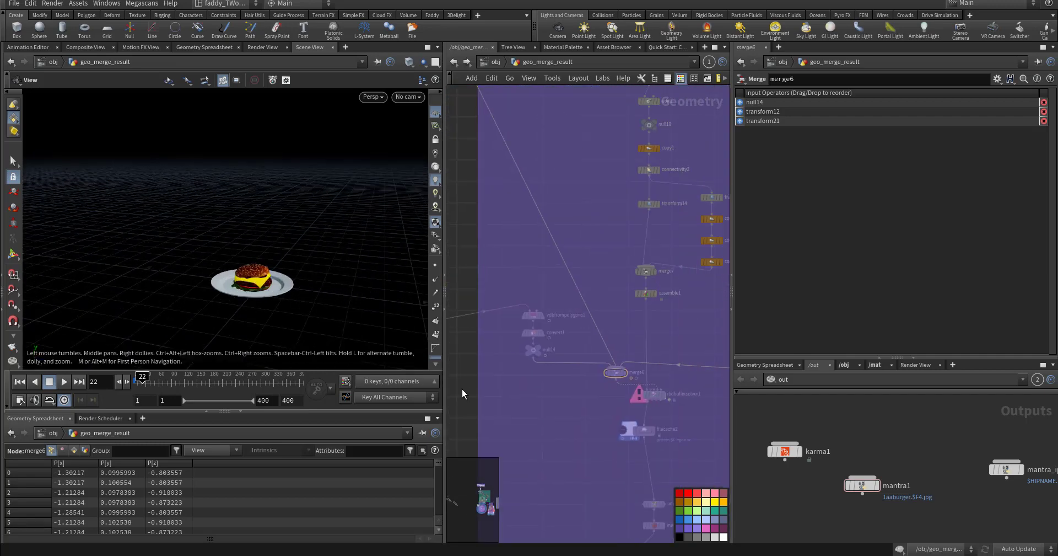
pyautogui.click(540, 316)
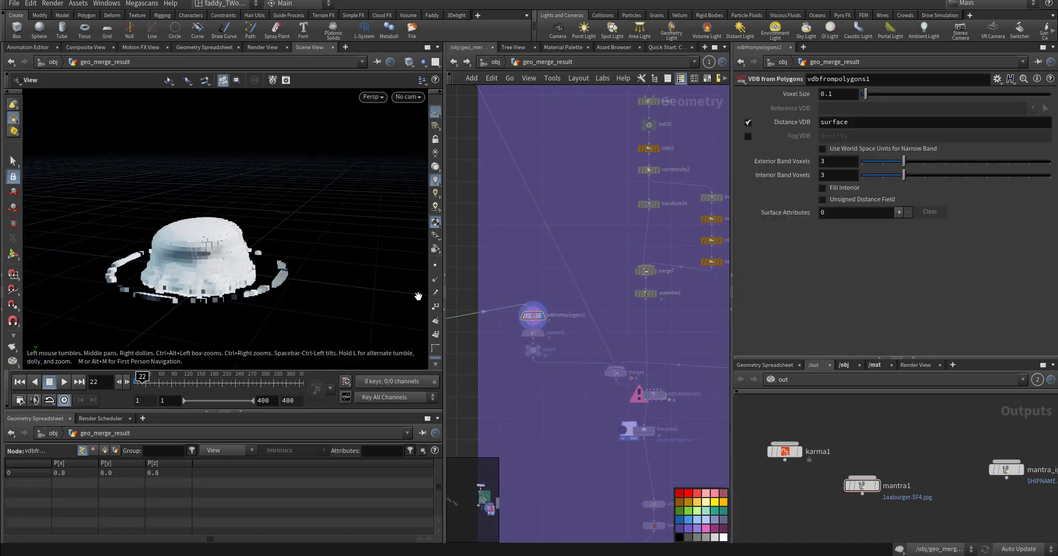
pyautogui.click(545, 333)
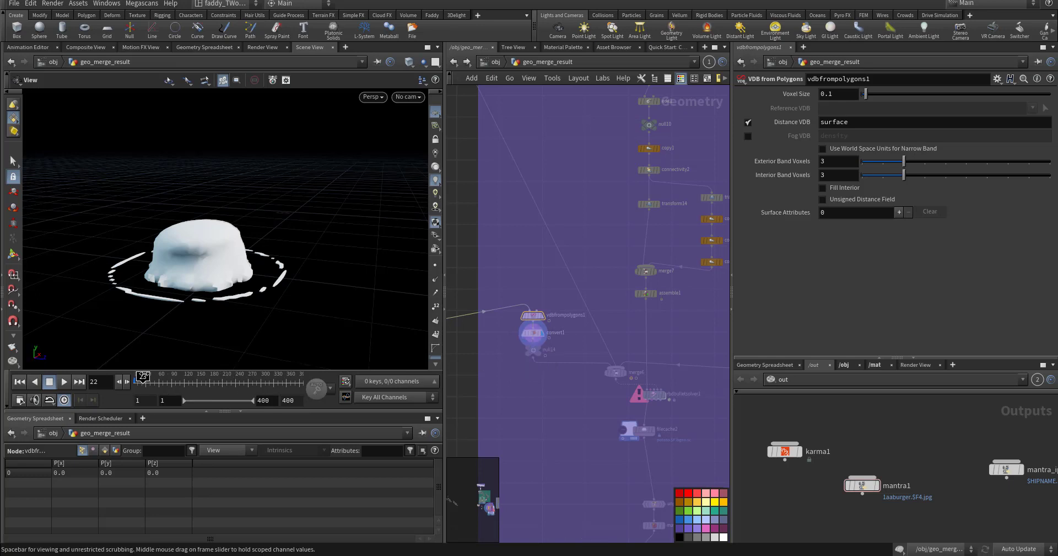
pyautogui.moveTo(143, 375); pyautogui.dragTo(133, 375)
# Display the potato simulation's filecache2 node and look at it through cam1, orbiting the view.
pyautogui.moveTo(545, 447); pyautogui.dragTo(483, 357, button='middle')
pyautogui.moveTo(626, 380); pyautogui.dragTo(619, 339, button='middle')
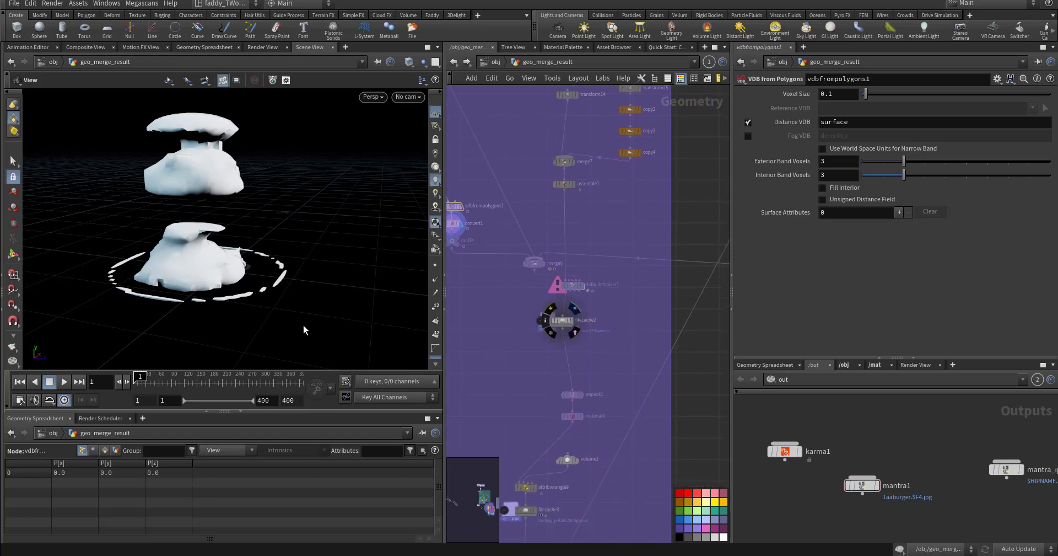
pyautogui.moveTo(498, 396); pyautogui.dragTo(519, 327, button='middle')
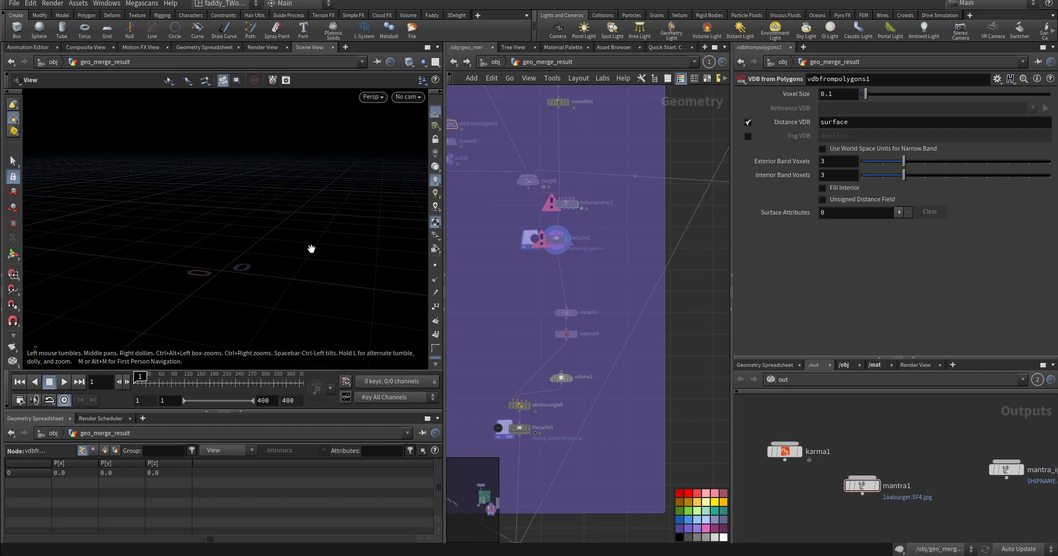
pyautogui.click(408, 96)
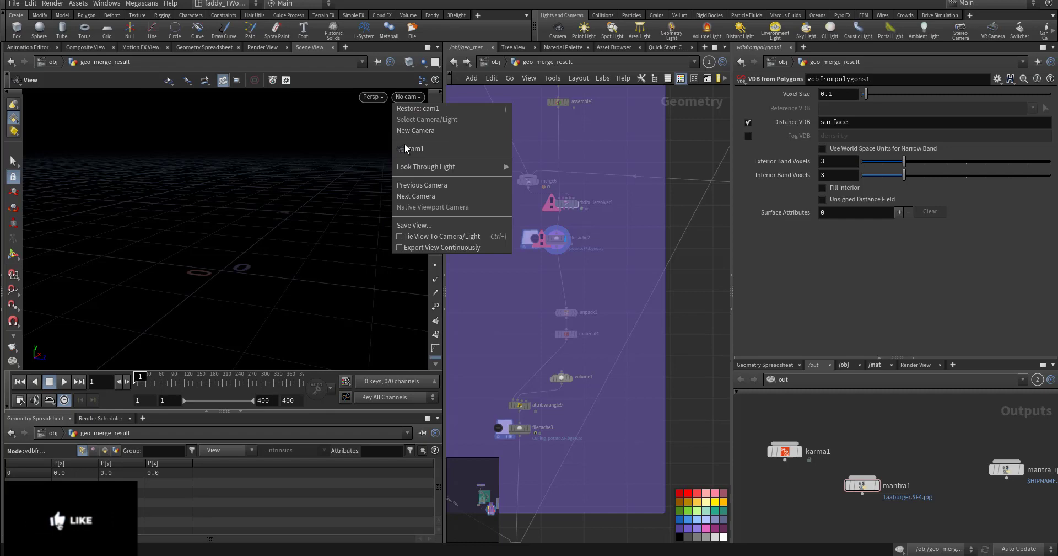
pyautogui.click(404, 149)
pyautogui.moveTo(318, 289); pyautogui.dragTo(250, 268)
# Display the volume1 node below the potato cache, orbit around it, and check its density name and /obj/cam1 camera reference.
pyautogui.moveTo(515, 336); pyautogui.dragTo(525, 258, button='middle')
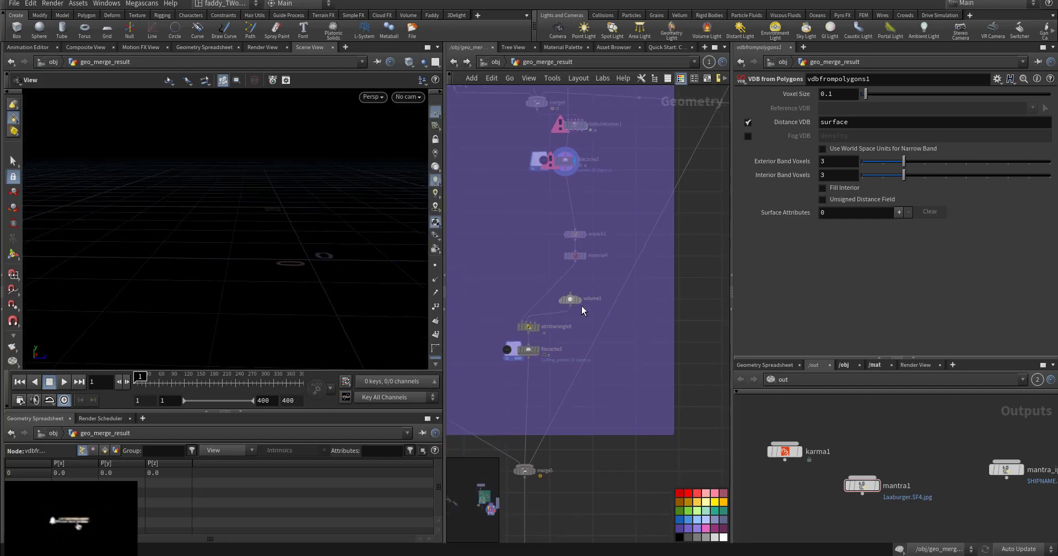
pyautogui.scroll(3, 584, 317)
pyautogui.moveTo(586, 326); pyautogui.dragTo(631, 326, button='middle')
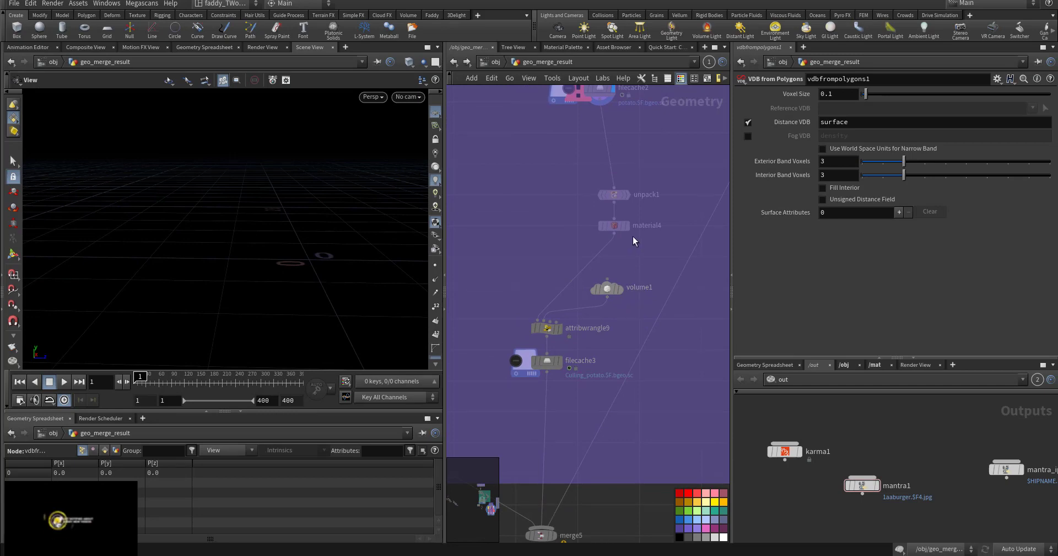
pyautogui.moveTo(612, 290)
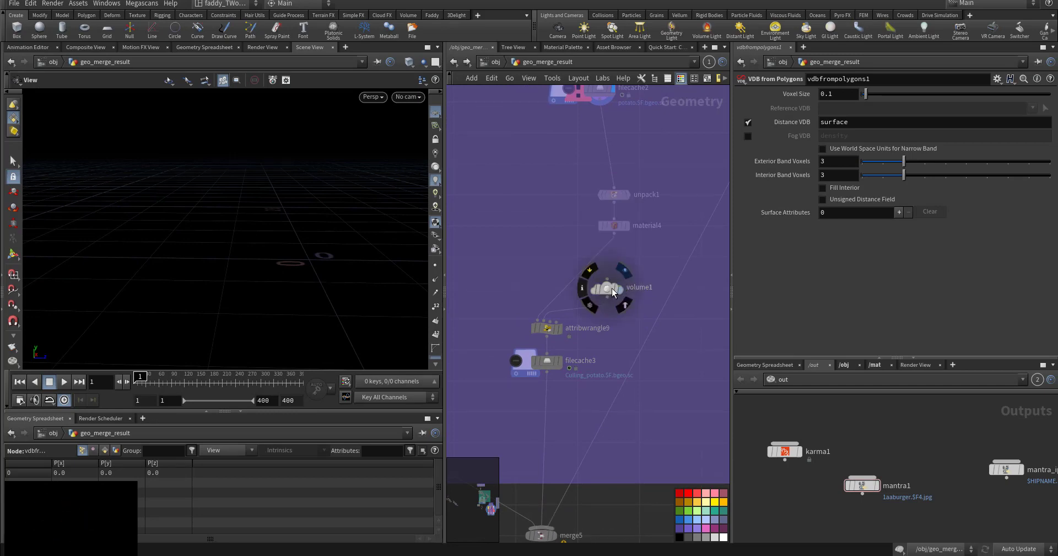
pyautogui.moveTo(305, 255); pyautogui.dragTo(273, 280)
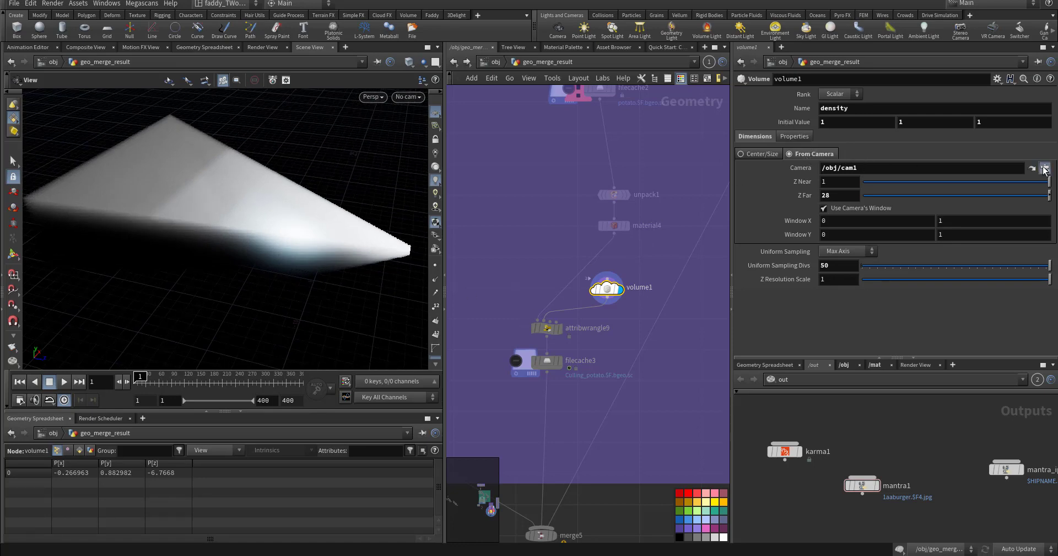
pyautogui.click(1045, 168)
pyautogui.click(1031, 263)
pyautogui.doubleClick(855, 108)
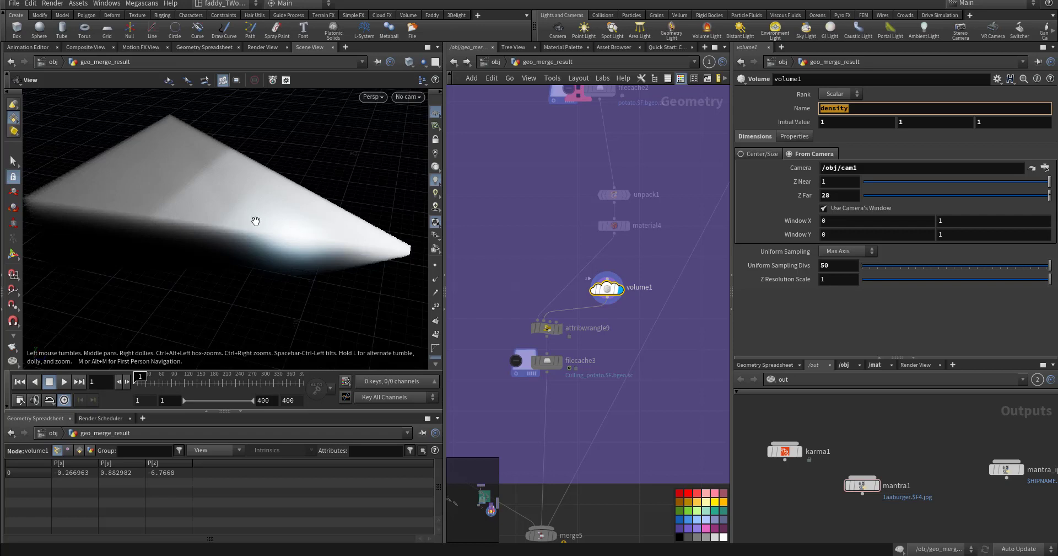
# Display attribwrangle9 and examine the volumesample condition and its input argument in the VEX code.
pyautogui.click(551, 329)
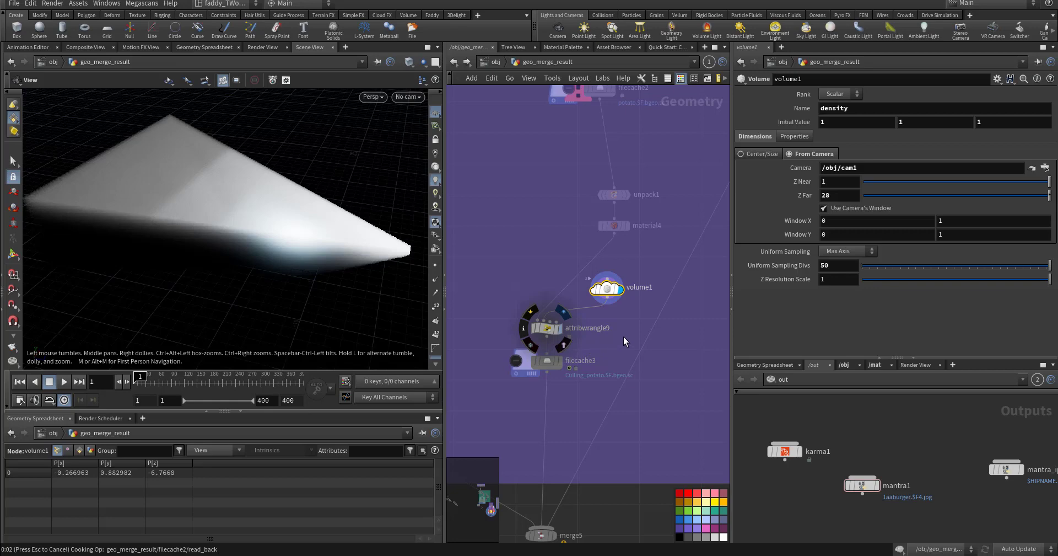
pyautogui.click(559, 327)
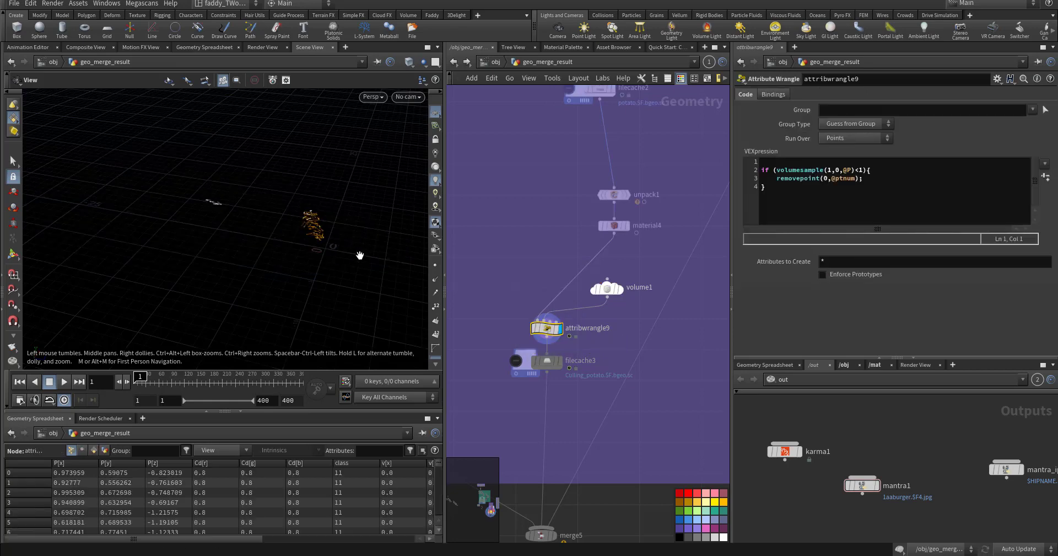
pyautogui.moveTo(359, 255); pyautogui.dragTo(346, 252, button='middle')
pyautogui.click(860, 189)
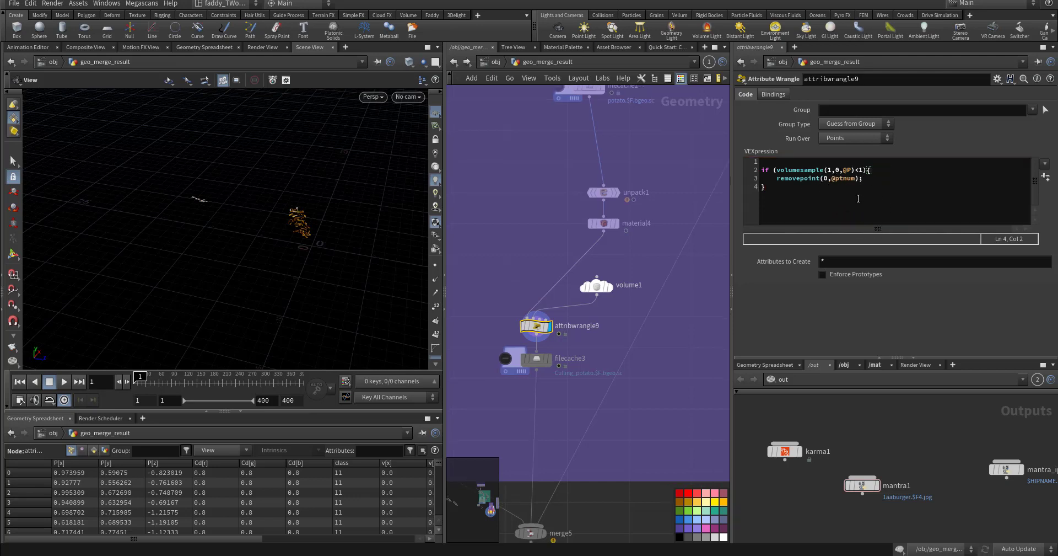
pyautogui.click(808, 188)
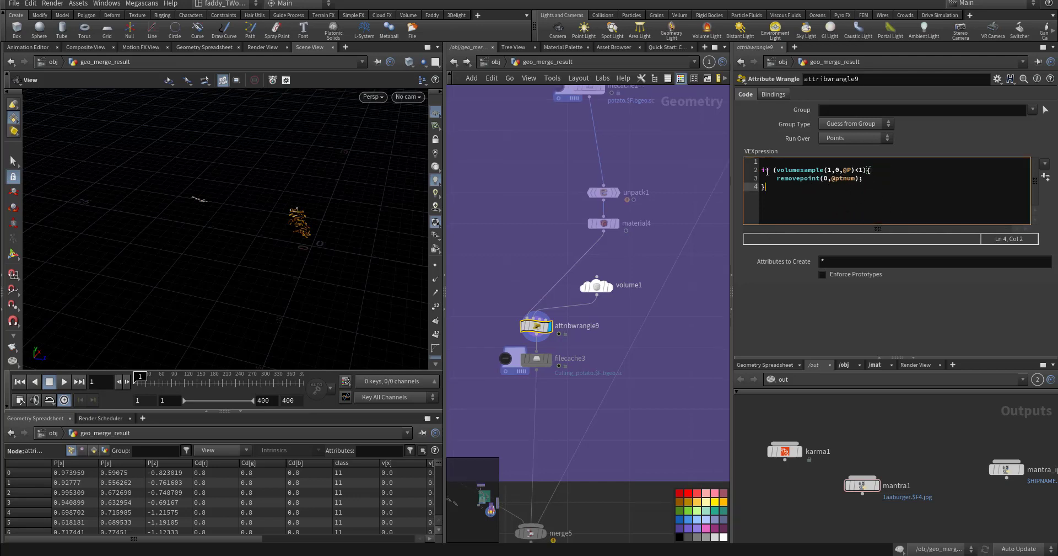
pyautogui.moveTo(791, 172); pyautogui.dragTo(811, 175)
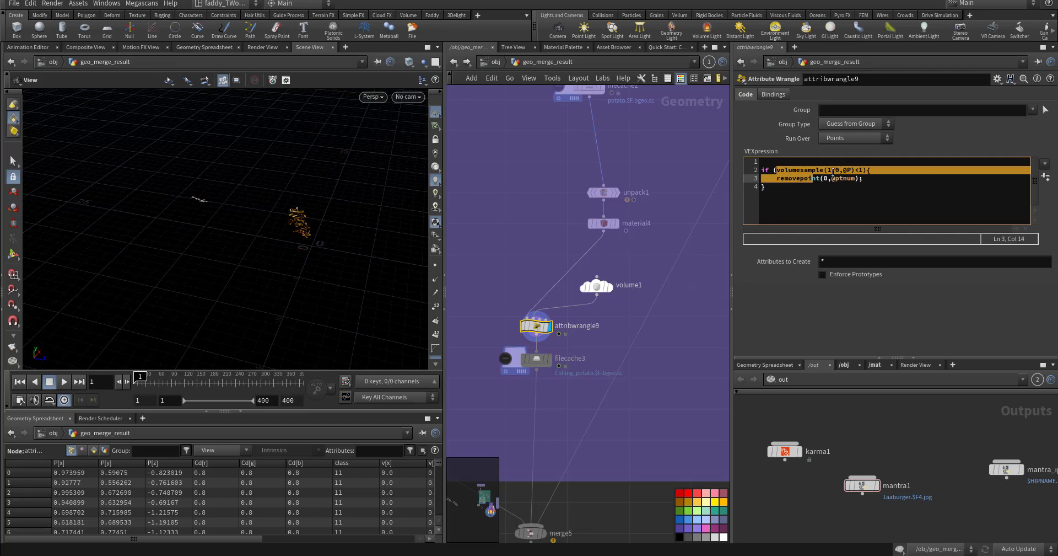
pyautogui.click(833, 170)
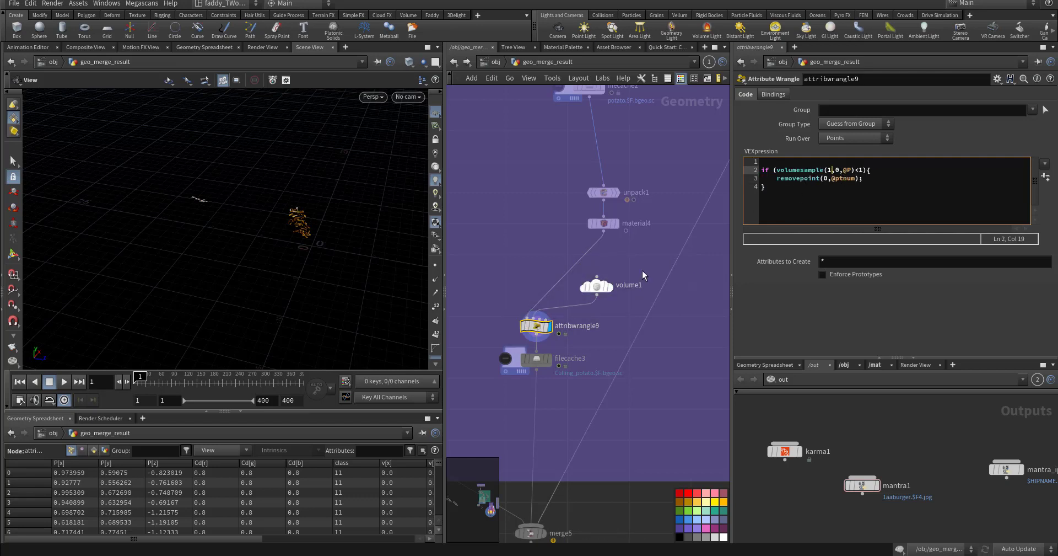
# Display volume1 again and highlight the removepoint line in attribwrangle9's VEX code.
pyautogui.click(599, 283)
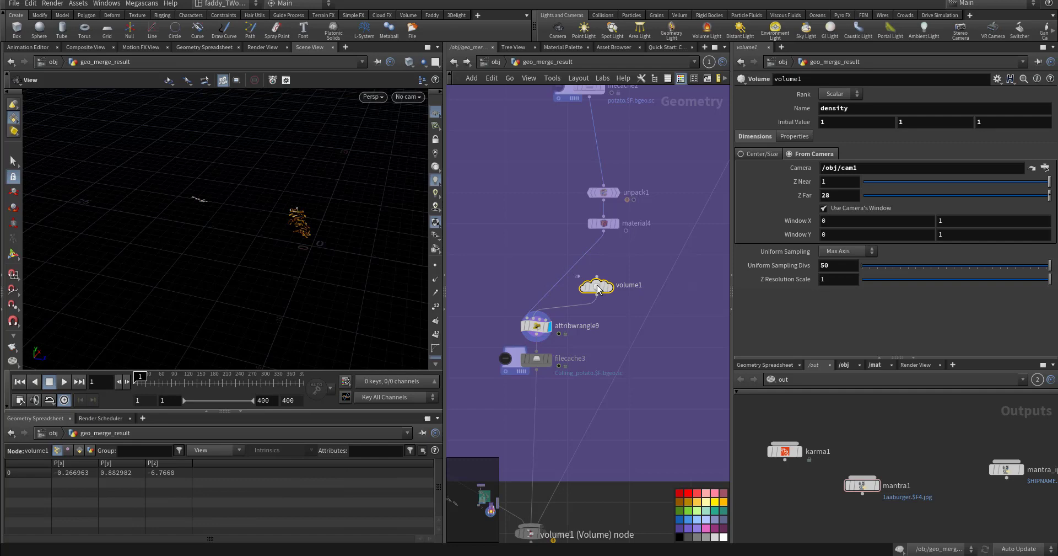
pyautogui.click(610, 287)
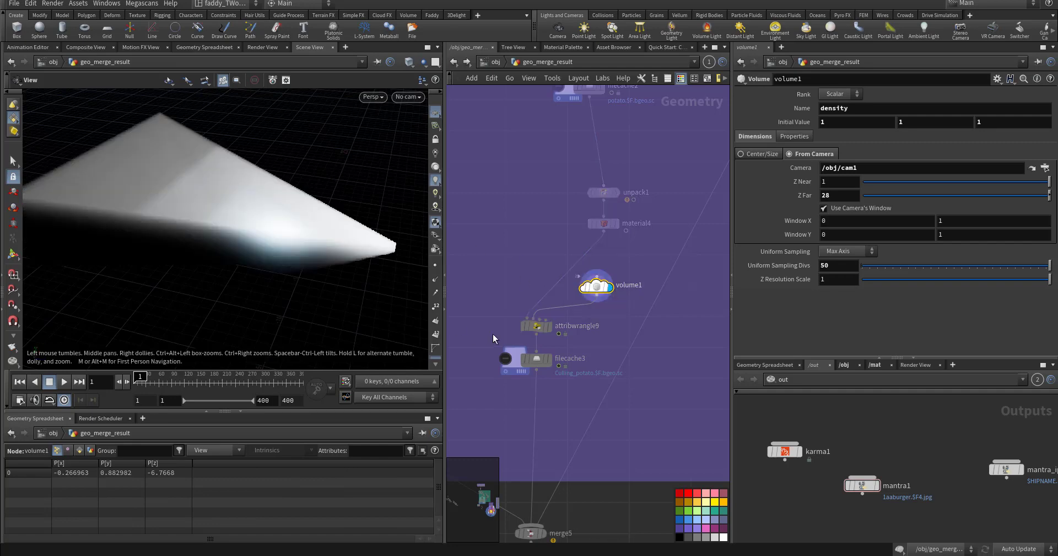
pyautogui.click(547, 329)
pyautogui.moveTo(791, 177); pyautogui.dragTo(857, 185)
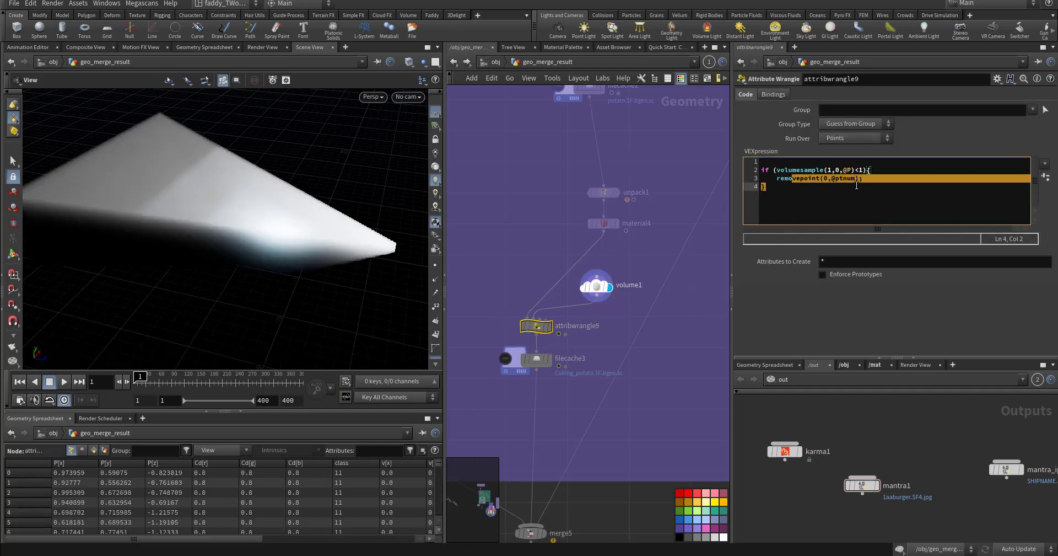
# Display the culled potatoes at filecache3, scrub the timeline through several frames to frame 40, and orbit around them.
pyautogui.moveTo(550, 358)
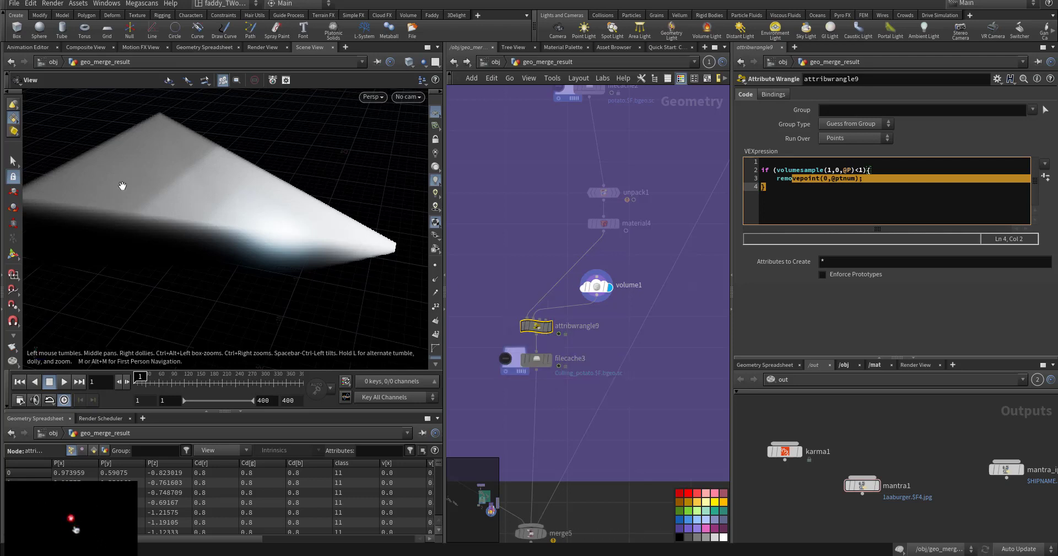
pyautogui.click(537, 357)
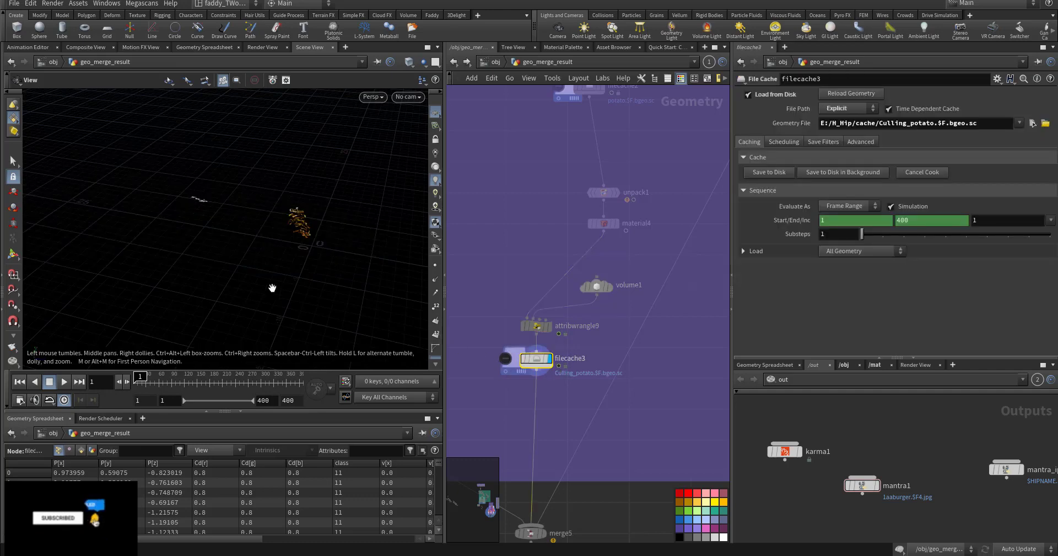
pyautogui.click(148, 378)
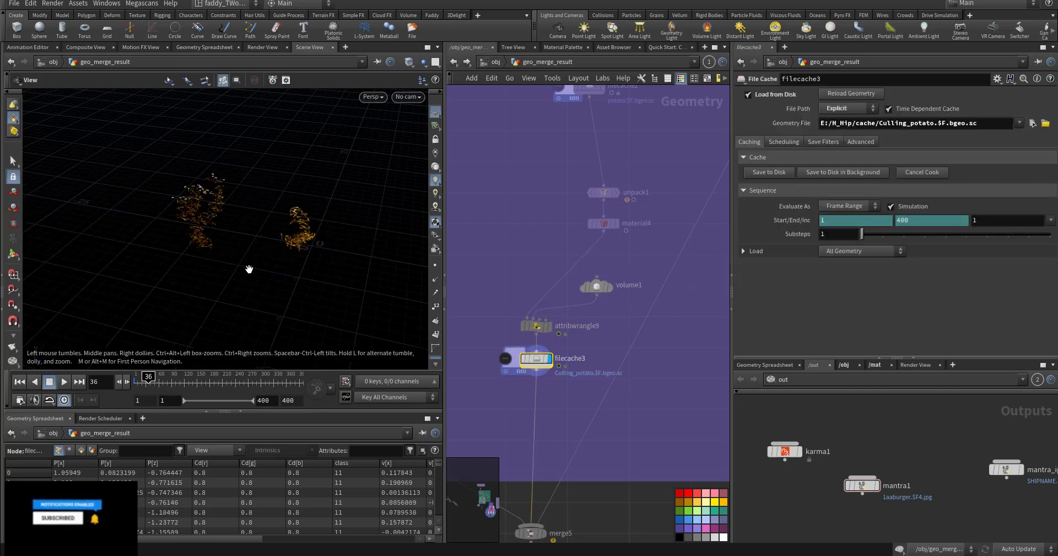
pyautogui.moveTo(249, 268); pyautogui.dragTo(220, 245)
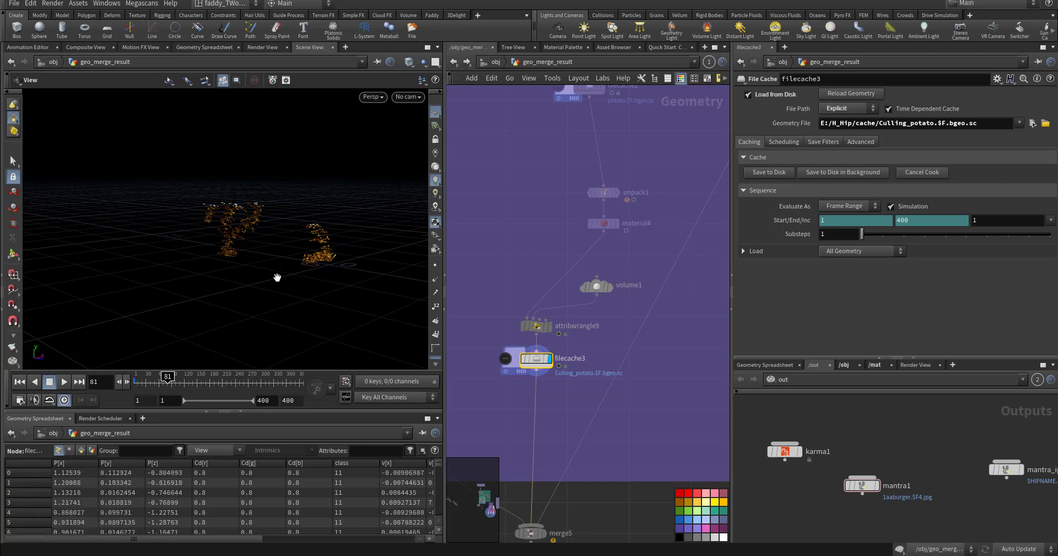
pyautogui.moveTo(265, 261)
pyautogui.mouseDown()
pyautogui.moveTo(312, 277)
pyautogui.moveTo(292, 266)
pyautogui.mouseUp()
pyautogui.click(150, 377)
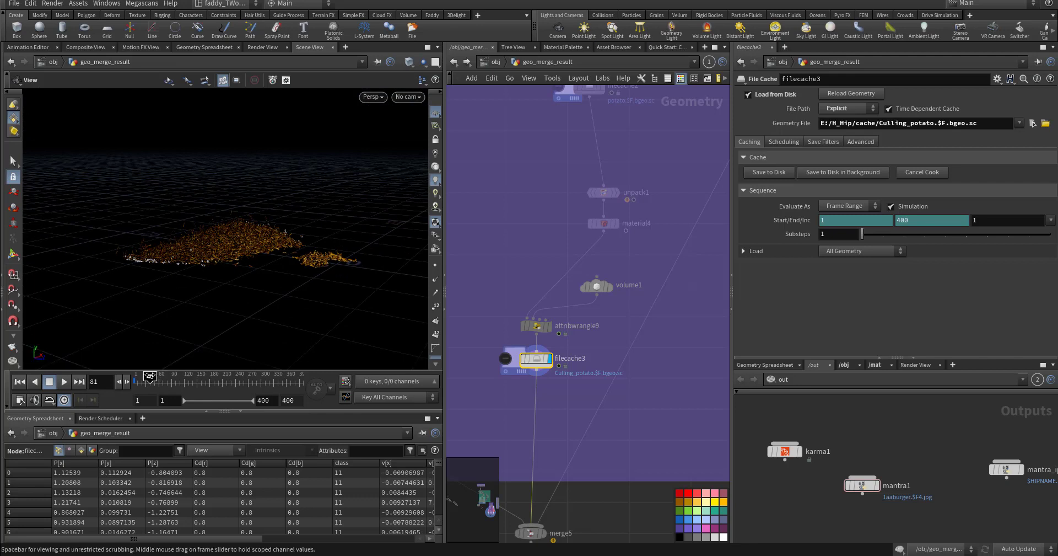
# Find the bucket network box and display its first node, object_merge2.
pyautogui.moveTo(638, 407); pyautogui.dragTo(590, 391, button='middle')
pyautogui.scroll(-3, 588, 391)
pyautogui.moveTo(581, 332); pyautogui.dragTo(571, 389, button='middle')
pyautogui.moveTo(571, 305); pyautogui.dragTo(558, 374, button='middle')
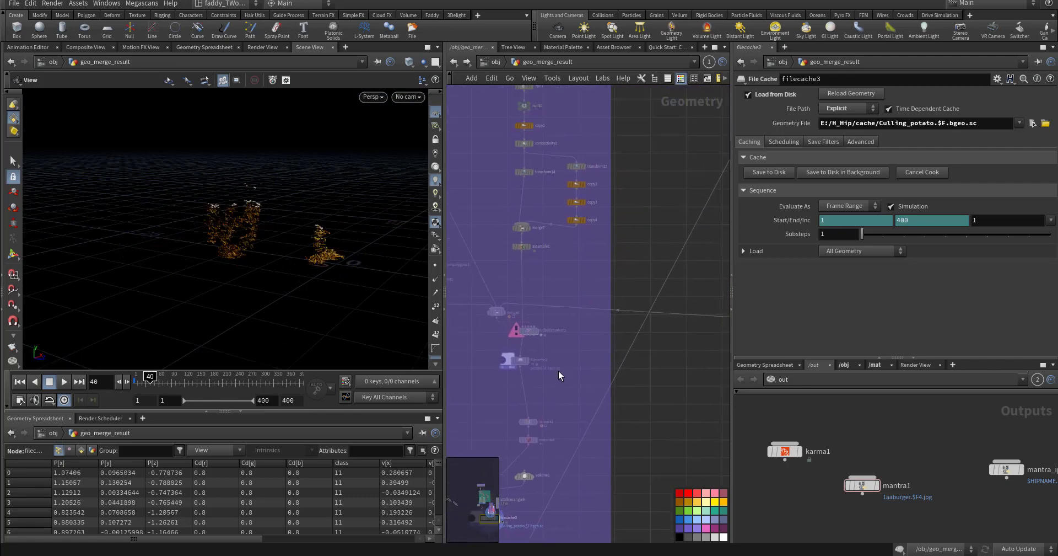
pyautogui.scroll(3, 551, 321)
pyautogui.moveTo(660, 298); pyautogui.dragTo(517, 267, button='middle')
pyautogui.moveTo(633, 337); pyautogui.dragTo(533, 344, button='middle')
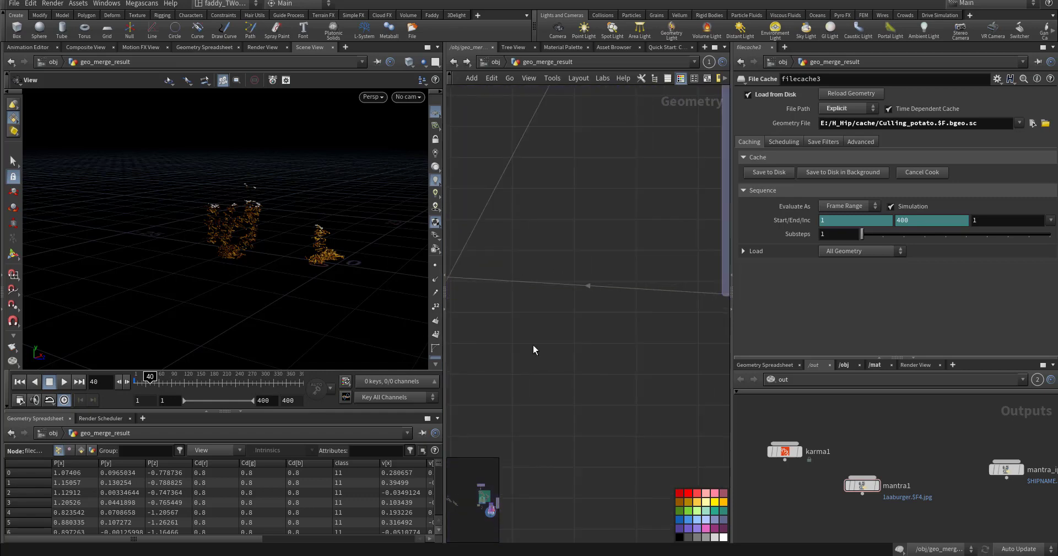
pyautogui.scroll(-4, 551, 345)
pyautogui.moveTo(608, 332); pyautogui.dragTo(522, 396, button='middle')
pyautogui.scroll(5, 543, 233)
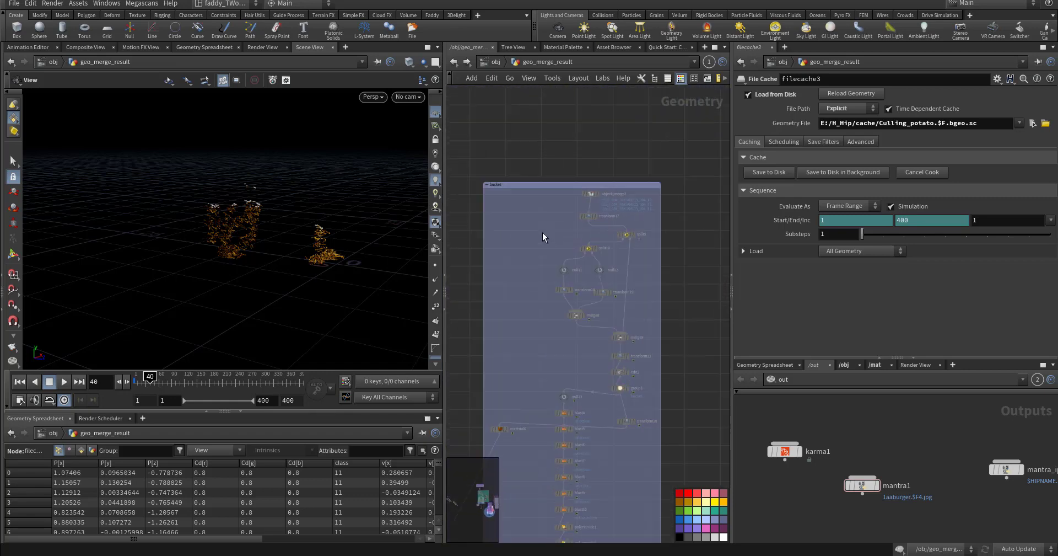
pyautogui.click(614, 176)
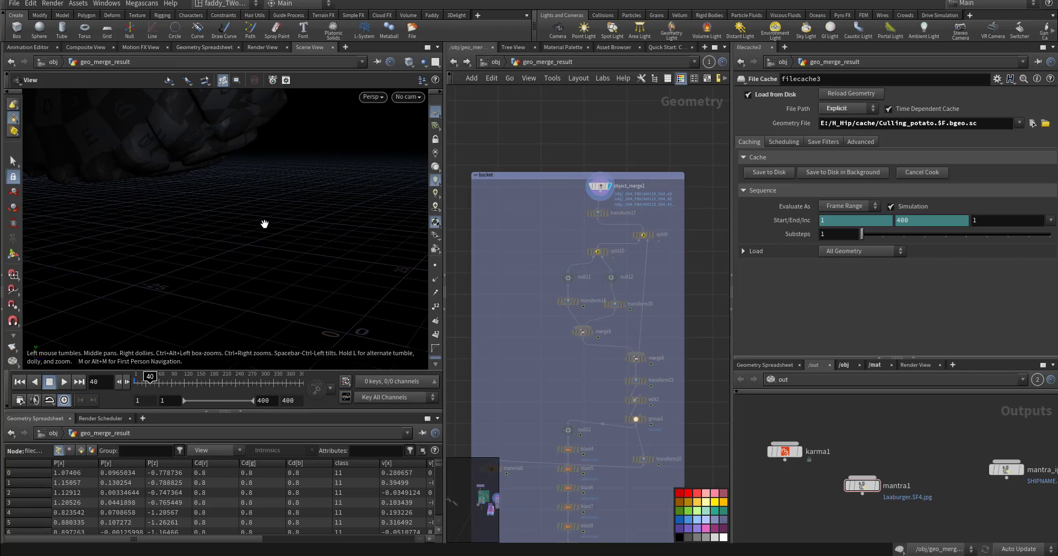
# Display and frame the whole loader at transform17, and view its wheels at split9 and split10.
pyautogui.scroll(1, 580, 203)
pyautogui.scroll(1, 580, 199)
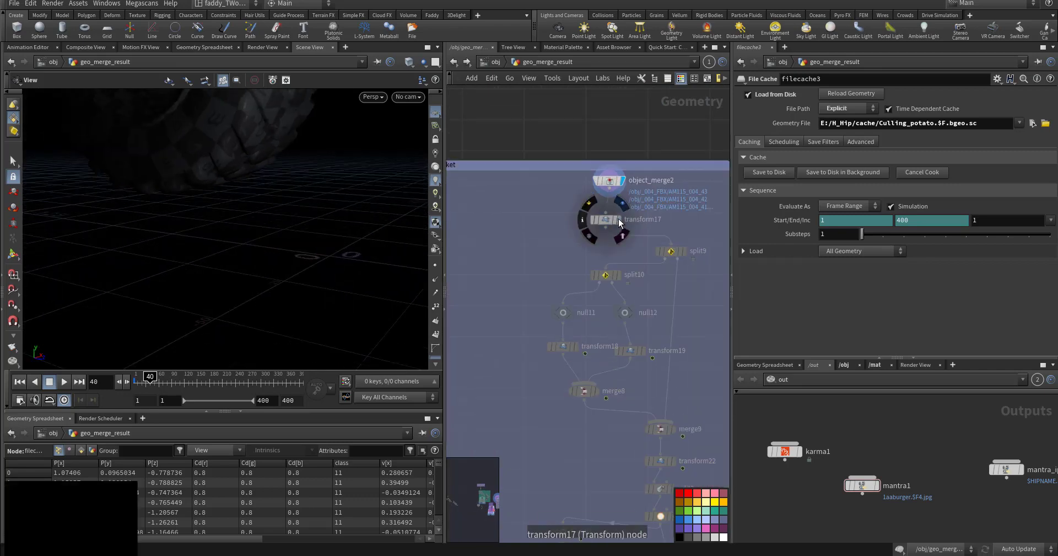
pyautogui.click(620, 219)
pyautogui.press('g')
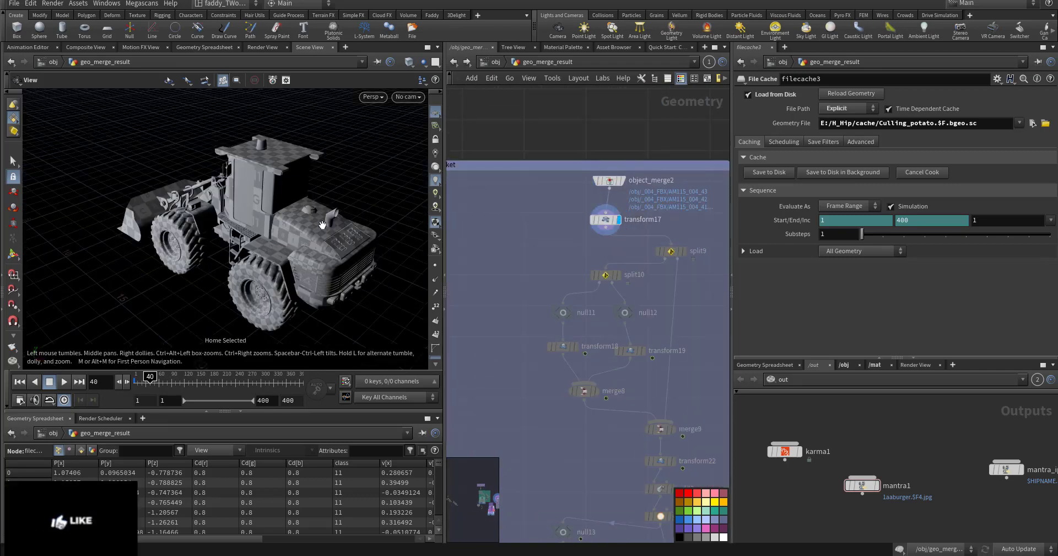
pyautogui.moveTo(308, 249); pyautogui.dragTo(291, 280)
pyautogui.click(685, 251)
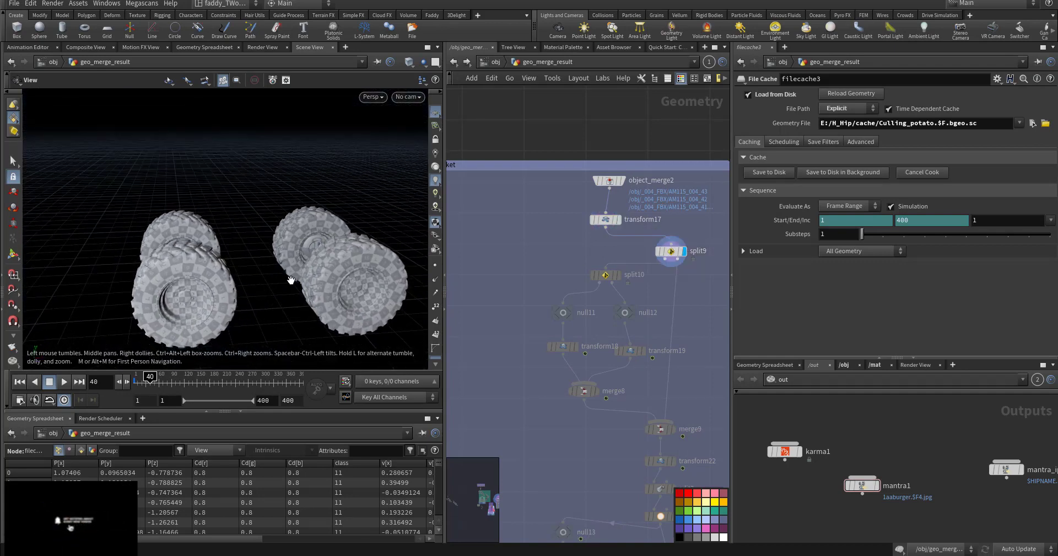
pyautogui.click(618, 274)
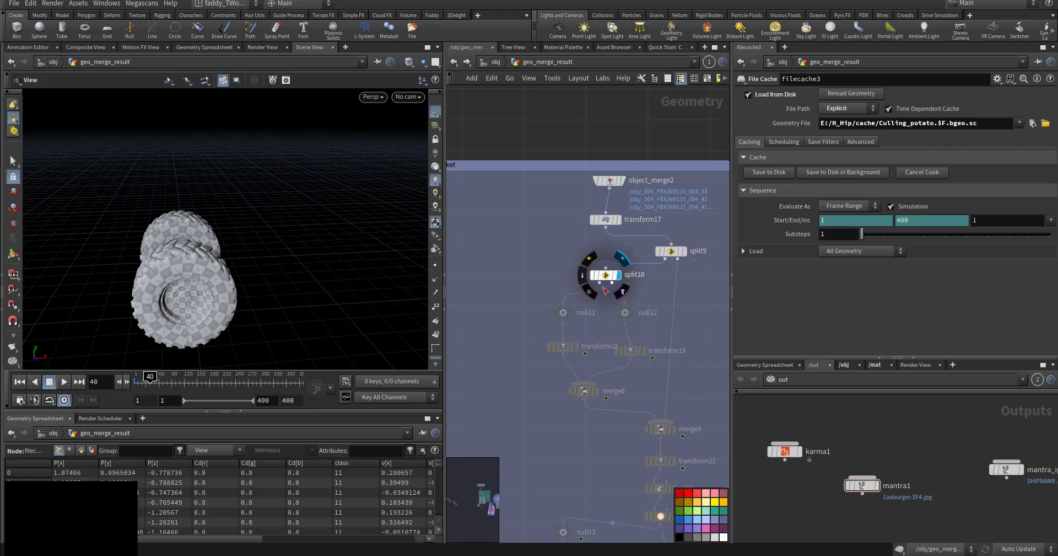
# Display the wheels at transform18 and inspect its Z rotation expression, $FF*10.
pyautogui.click(577, 347)
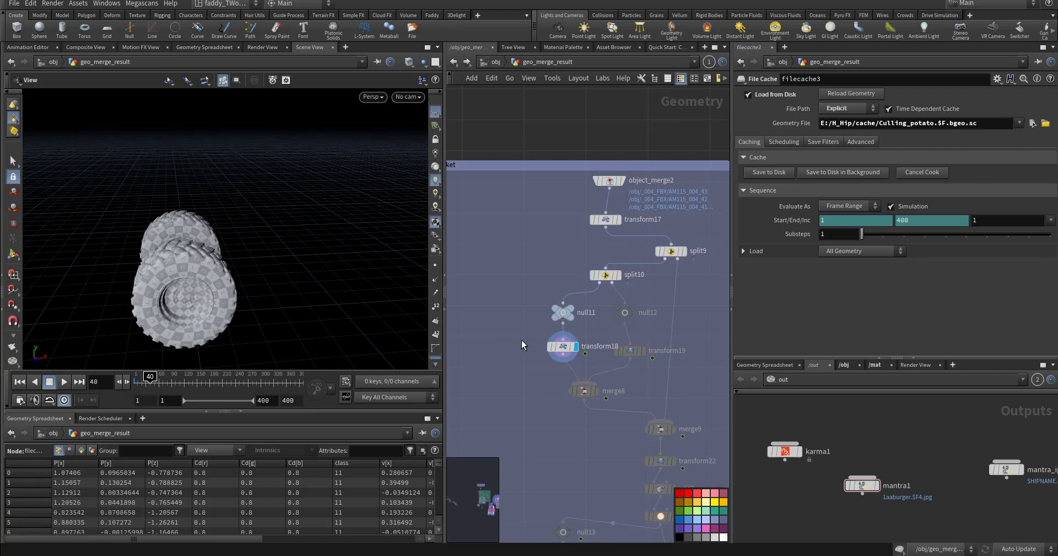
pyautogui.click(563, 346)
pyautogui.click(998, 150)
pyautogui.write('$FF*10')
pyautogui.press('Return')
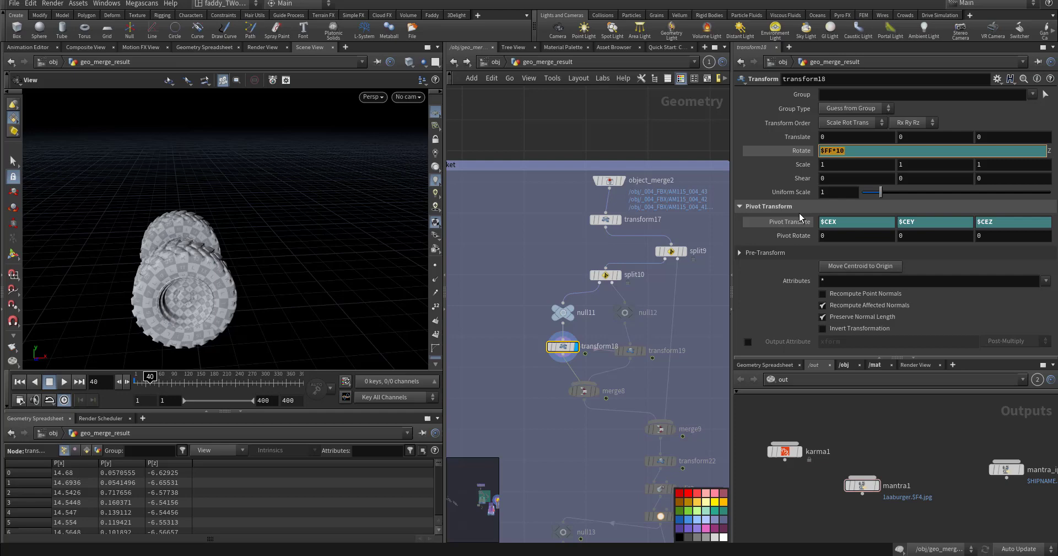
# Display the merged wheels at merge8, play their rotation from frame 1, and return to the first frame.
pyautogui.click(596, 391)
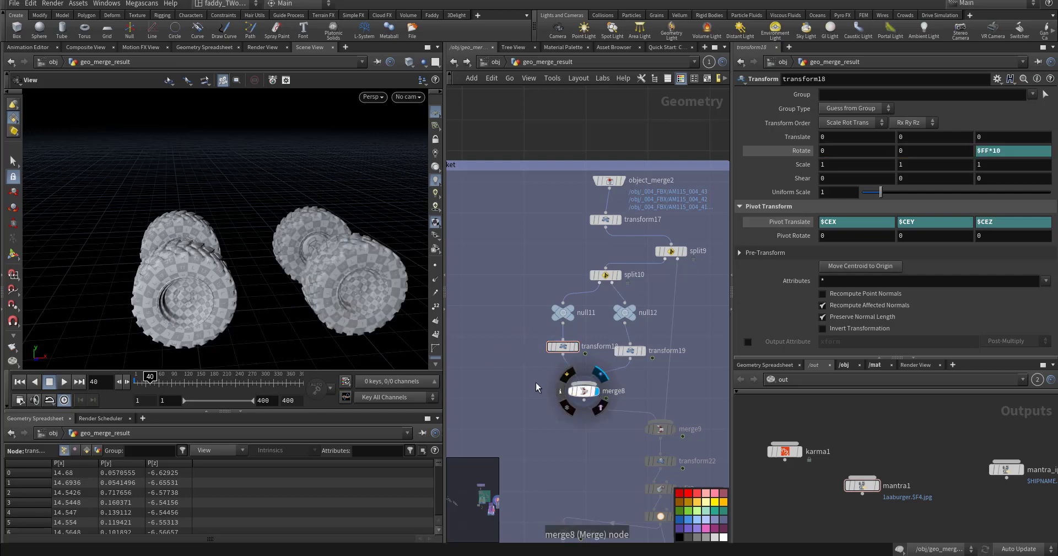
pyautogui.moveTo(150, 377); pyautogui.dragTo(110, 394)
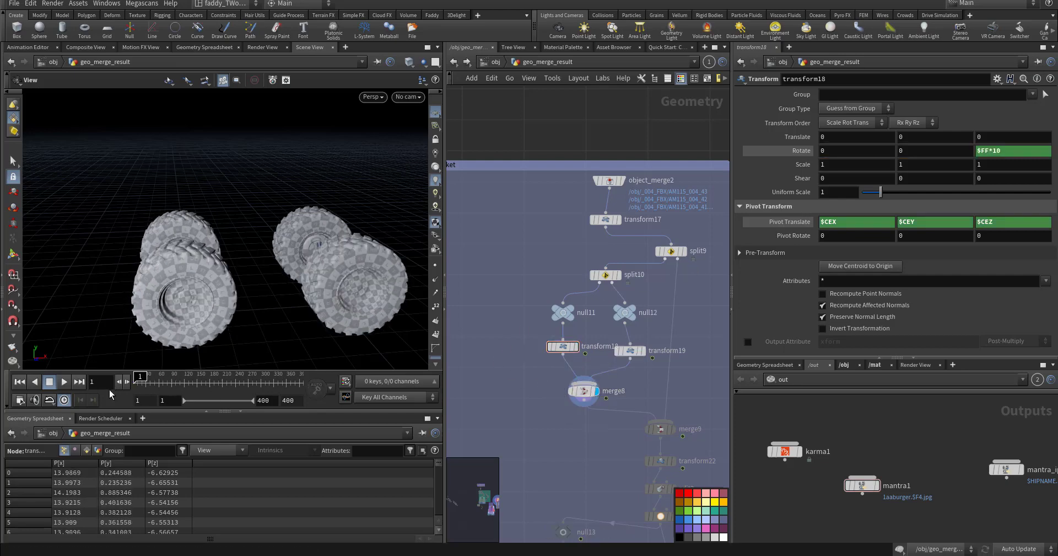
pyautogui.click(63, 382)
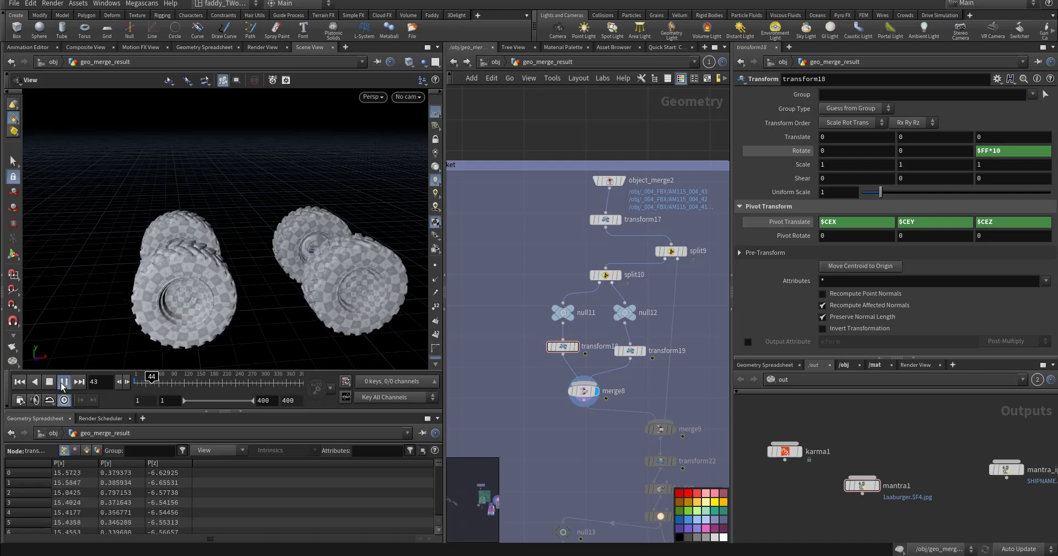
pyautogui.click(19, 381)
# Display the complete loader at merge9, play its wheel animation, and rewind to the first frame.
pyautogui.moveTo(594, 435); pyautogui.dragTo(533, 354, button='middle')
pyautogui.click(612, 347)
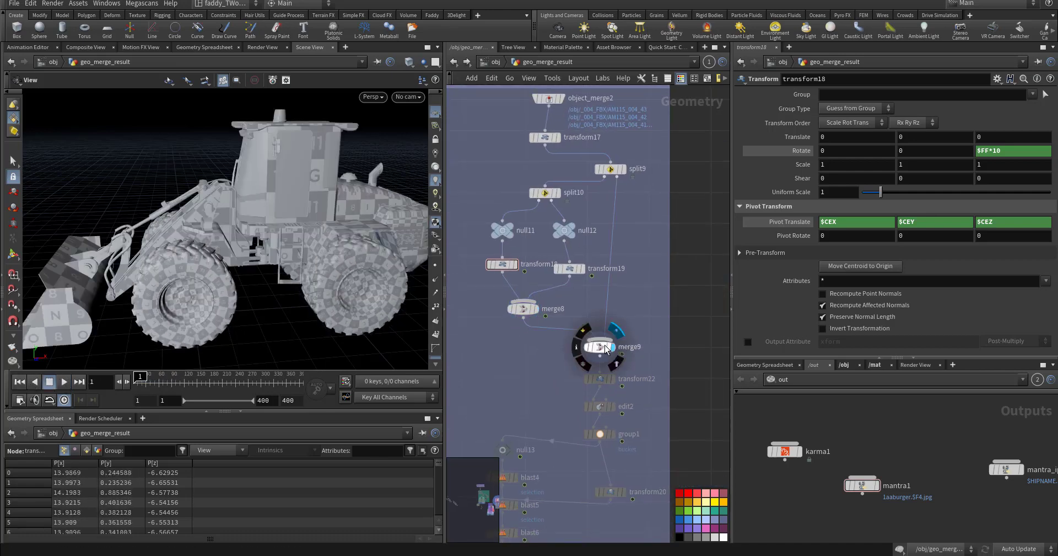
pyautogui.click(602, 346)
pyautogui.click(70, 384)
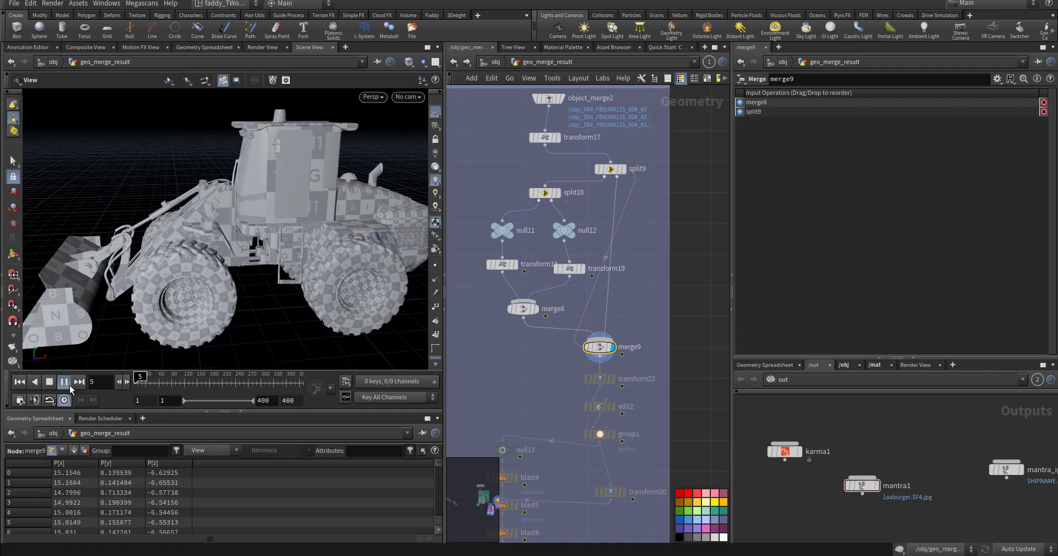
pyautogui.click(21, 381)
# Display the loader at transform22 and show that node's transform parameters.
pyautogui.moveTo(510, 358); pyautogui.dragTo(540, 287, button='middle')
pyautogui.click(598, 352)
pyautogui.click(586, 351)
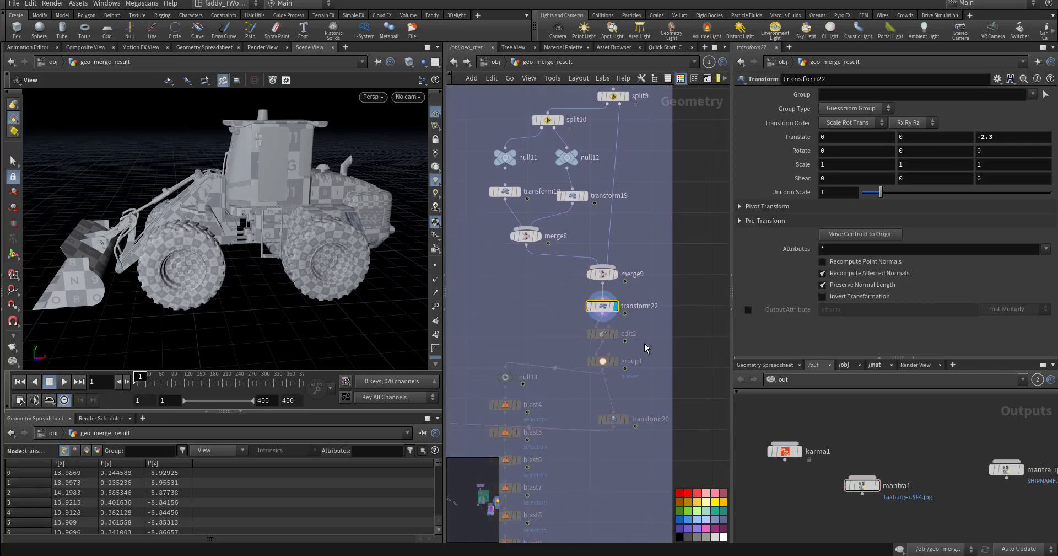
# Display edit2, examine its bucket-arm edit from the front and side, and compare it with transform22.
pyautogui.click(616, 333)
pyautogui.moveTo(193, 243); pyautogui.dragTo(350, 216)
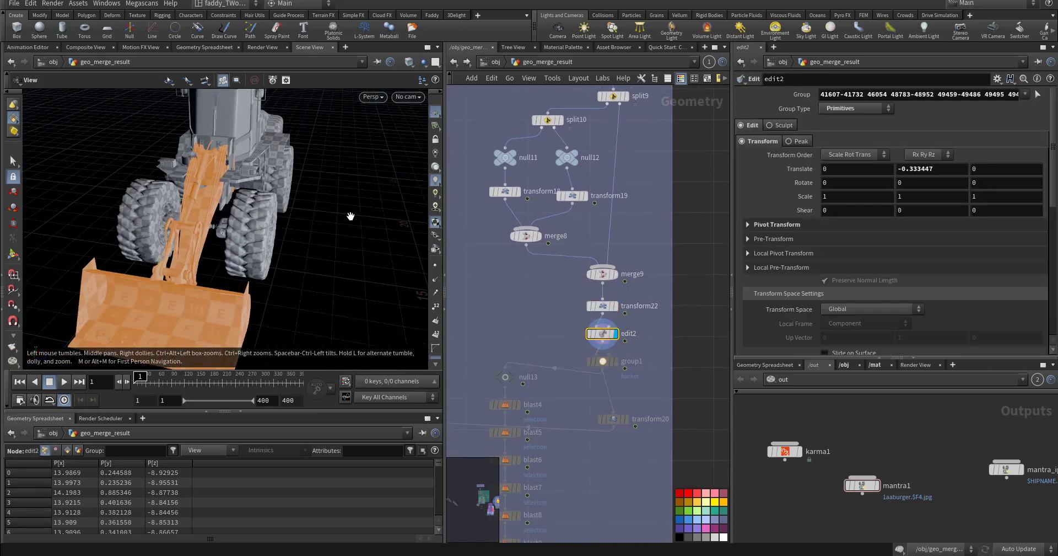
pyautogui.moveTo(201, 222); pyautogui.dragTo(186, 309)
pyautogui.moveTo(601, 356); pyautogui.dragTo(587, 318, button='middle')
pyautogui.moveTo(584, 323)
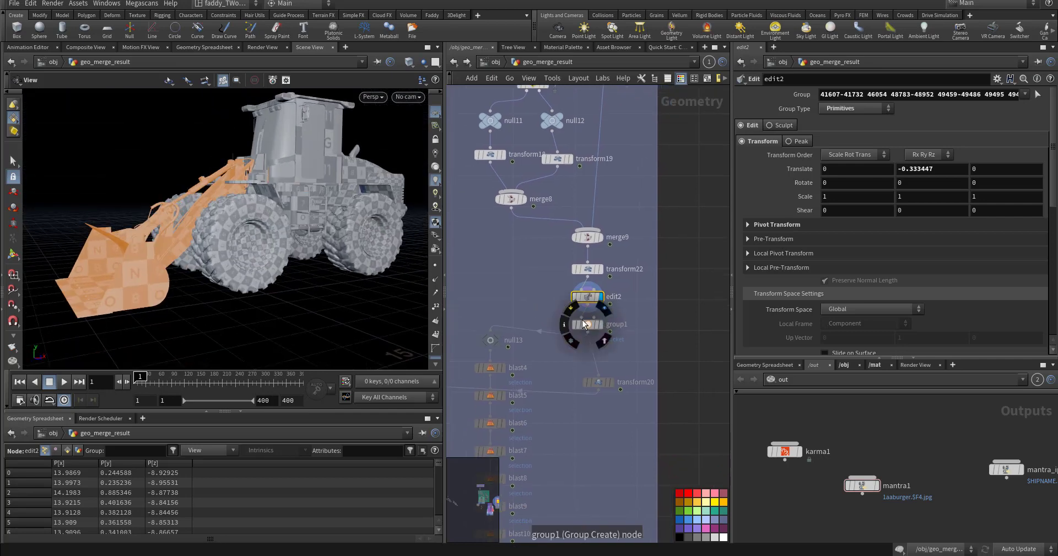
pyautogui.moveTo(602, 299)
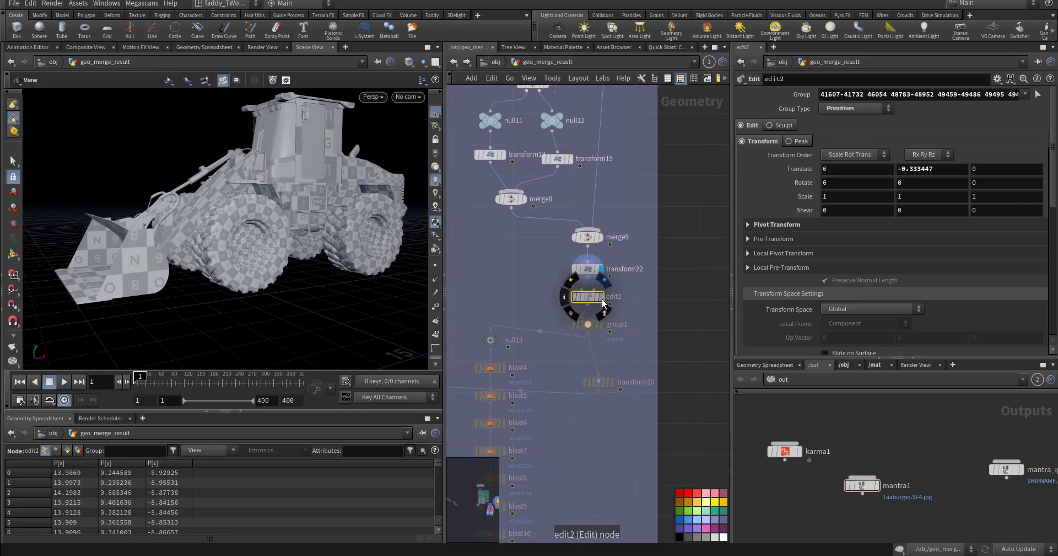
# Display the loader at group1 and show that node's bucket group parameters.
pyautogui.click(604, 324)
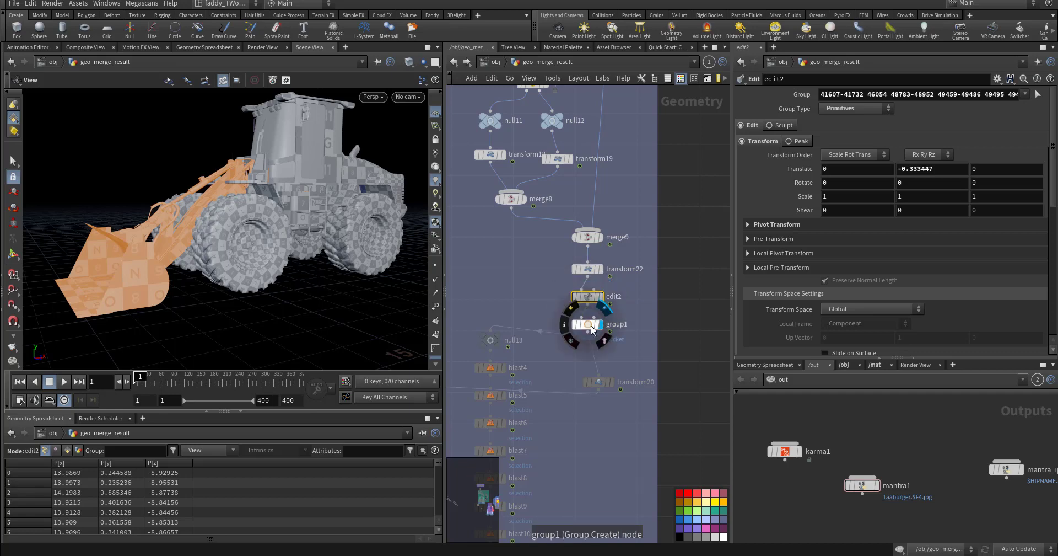
pyautogui.click(591, 326)
pyautogui.scroll(-3, 530, 303)
# Display the loader at transform20, show its keyframed transform parameters, and preview the driving animation across the timeline.
pyautogui.click(614, 306)
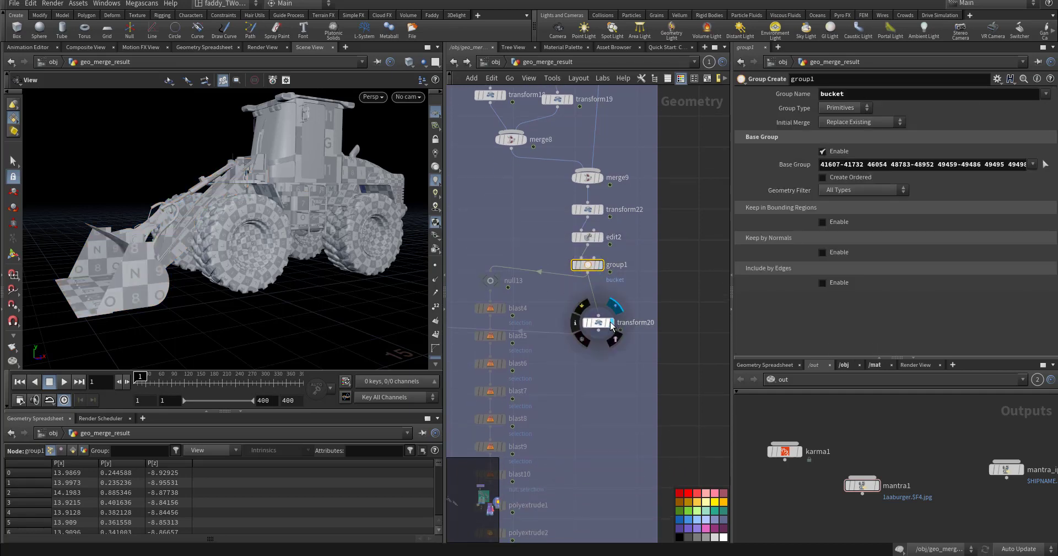
pyautogui.click(600, 325)
pyautogui.scroll(-3, 107, 283)
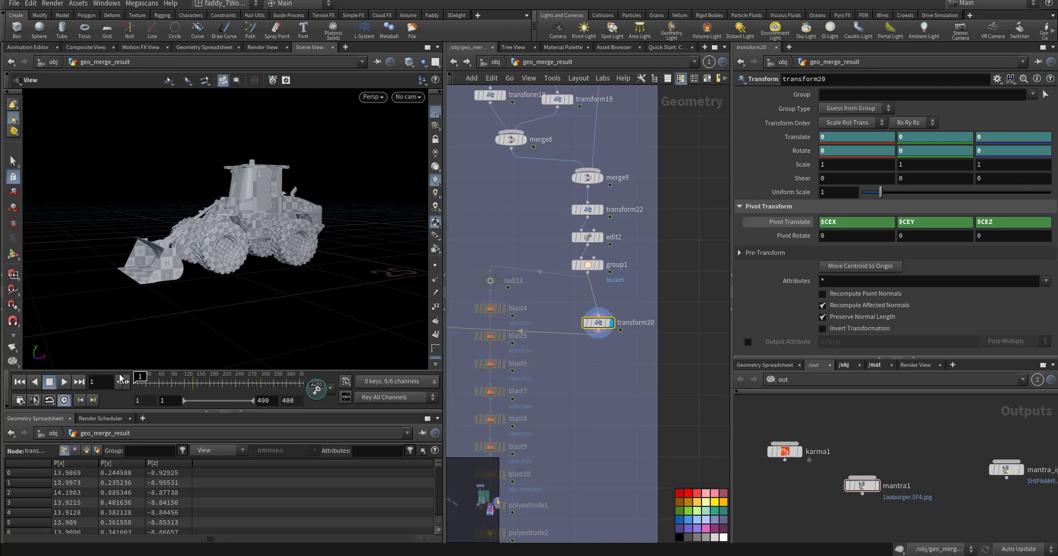
pyautogui.moveTo(141, 378); pyautogui.dragTo(184, 381)
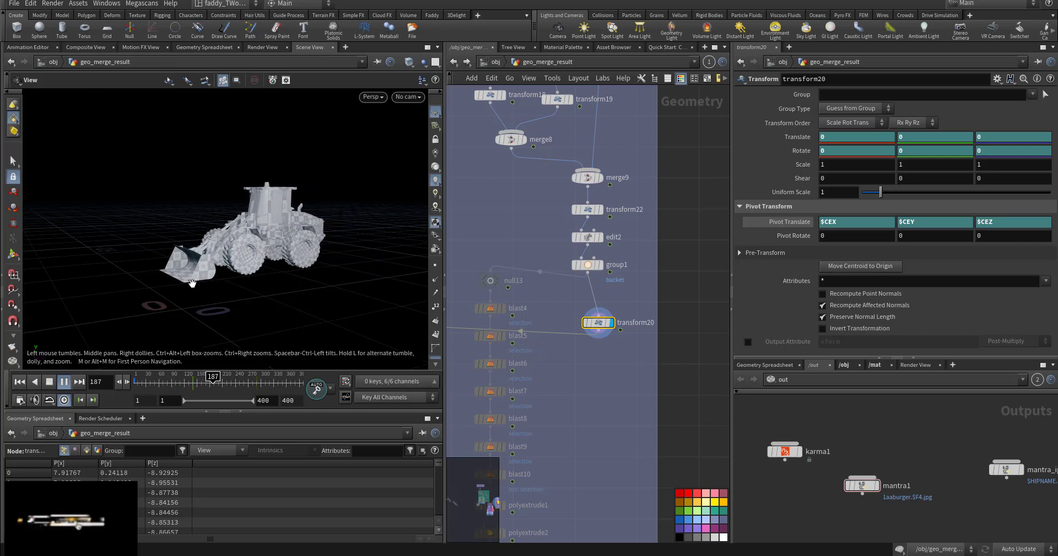
pyautogui.click(64, 381)
# Look through cam1 and scrub the loader's animation forward to frame 277.
pyautogui.click(408, 97)
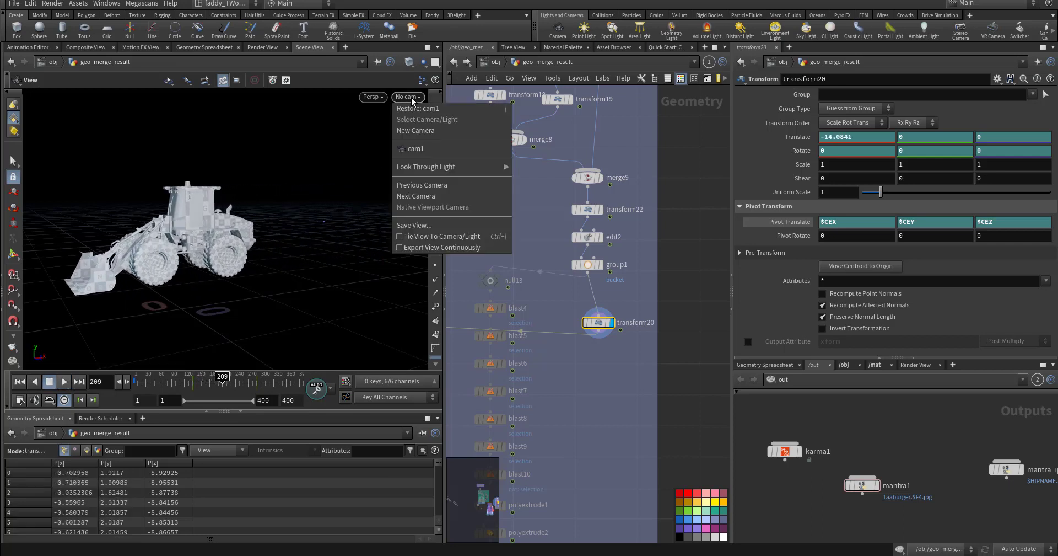
pyautogui.click(415, 149)
pyautogui.click(183, 380)
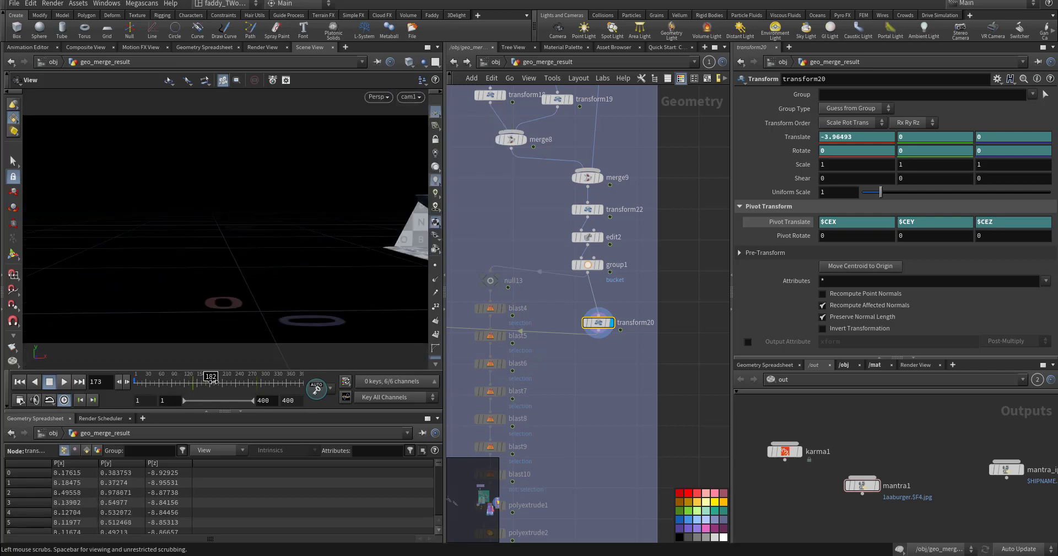
pyautogui.moveTo(212, 380); pyautogui.dragTo(251, 386)
# Leave the camera view, display the loader at blast4, and examine it from the front.
pyautogui.moveTo(226, 290); pyautogui.dragTo(193, 303)
pyautogui.moveTo(193, 304); pyautogui.dragTo(305, 265, button='middle')
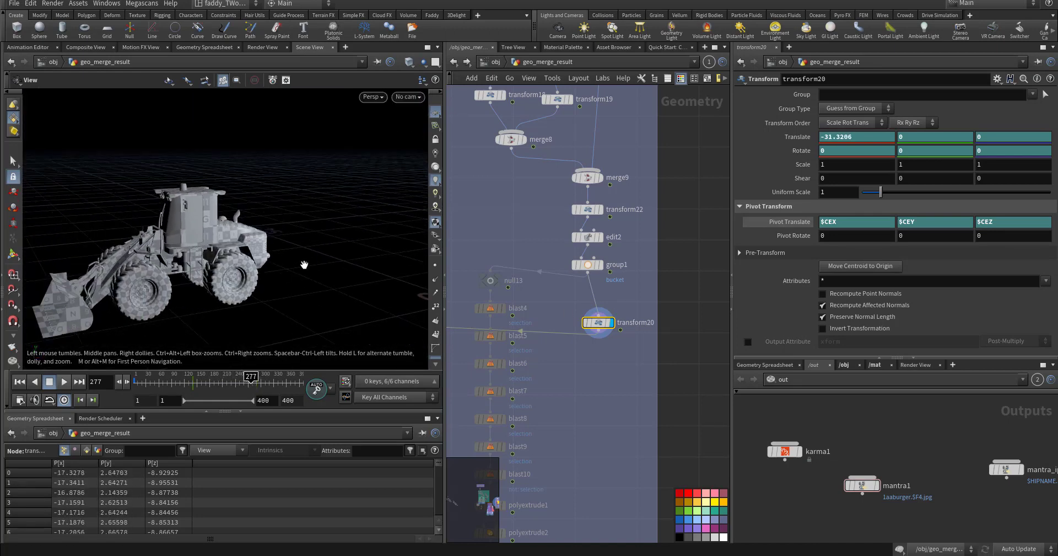
pyautogui.click(503, 309)
pyautogui.moveTo(246, 307); pyautogui.dragTo(312, 286)
pyautogui.moveTo(312, 287); pyautogui.dragTo(383, 263, button='right')
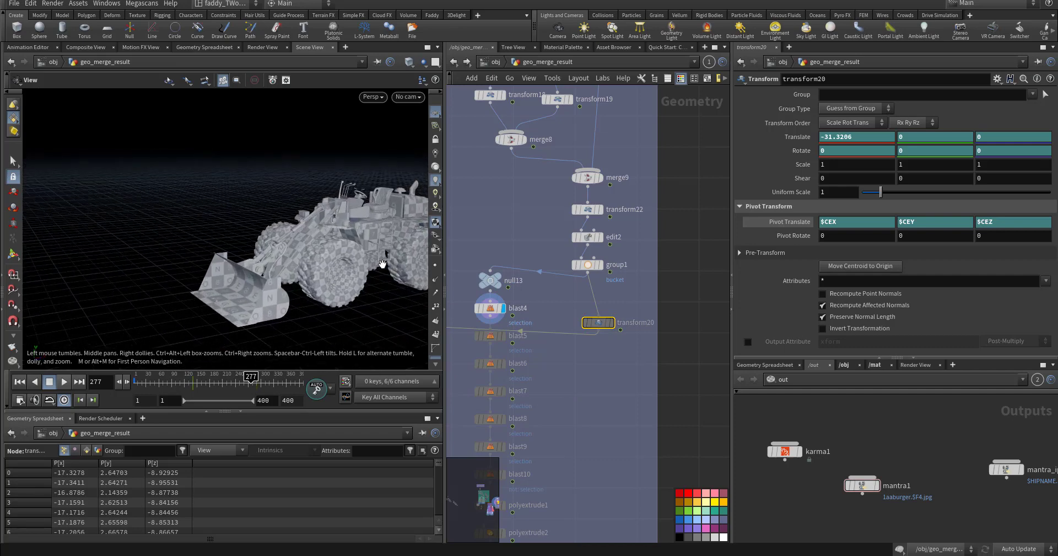
pyautogui.moveTo(341, 265); pyautogui.dragTo(359, 278)
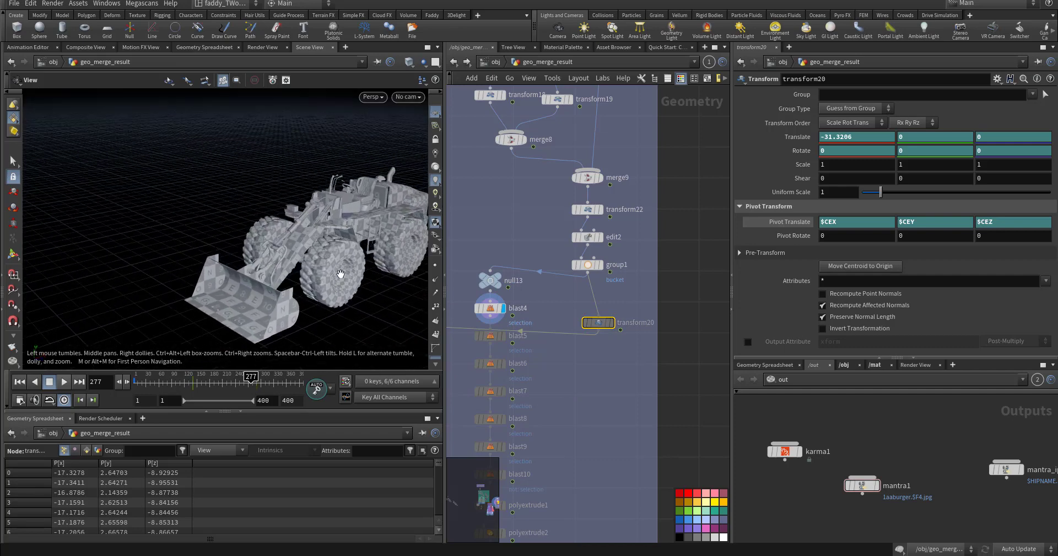
# Display blast5 with its primitive group, followed by blast6 and blast10, to examine which loader parts are removed.
pyautogui.click(504, 334)
pyautogui.click(491, 335)
pyautogui.moveTo(562, 393); pyautogui.dragTo(585, 343, button='middle')
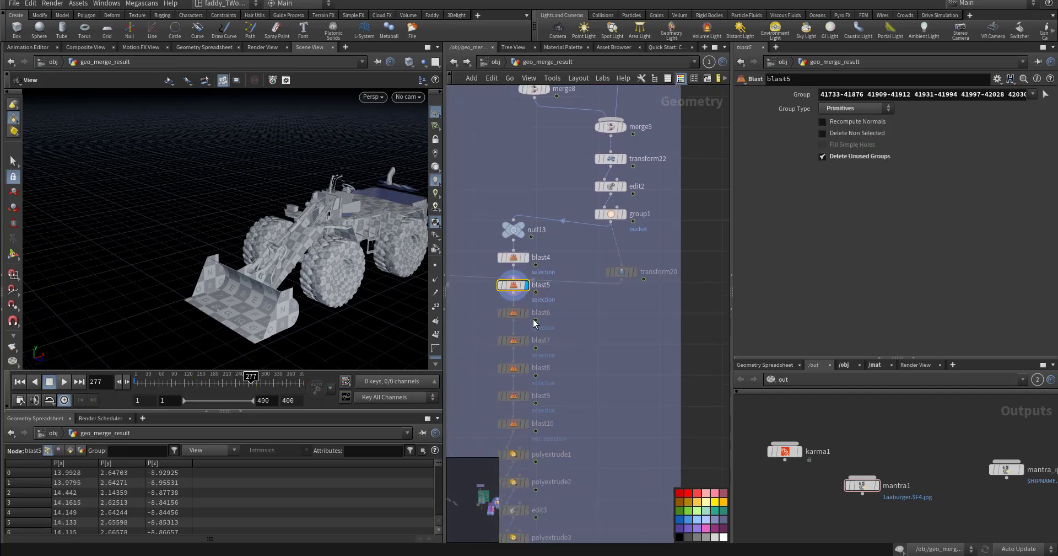
pyautogui.click(526, 312)
pyautogui.moveTo(594, 388); pyautogui.dragTo(620, 252, button='middle')
pyautogui.moveTo(612, 363); pyautogui.dragTo(612, 279, button='middle')
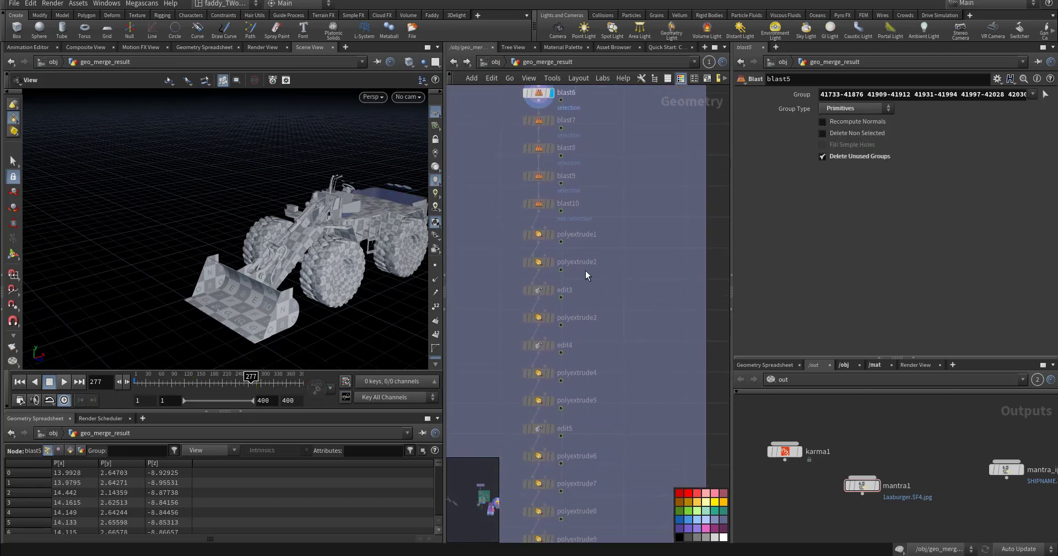
pyautogui.click(551, 203)
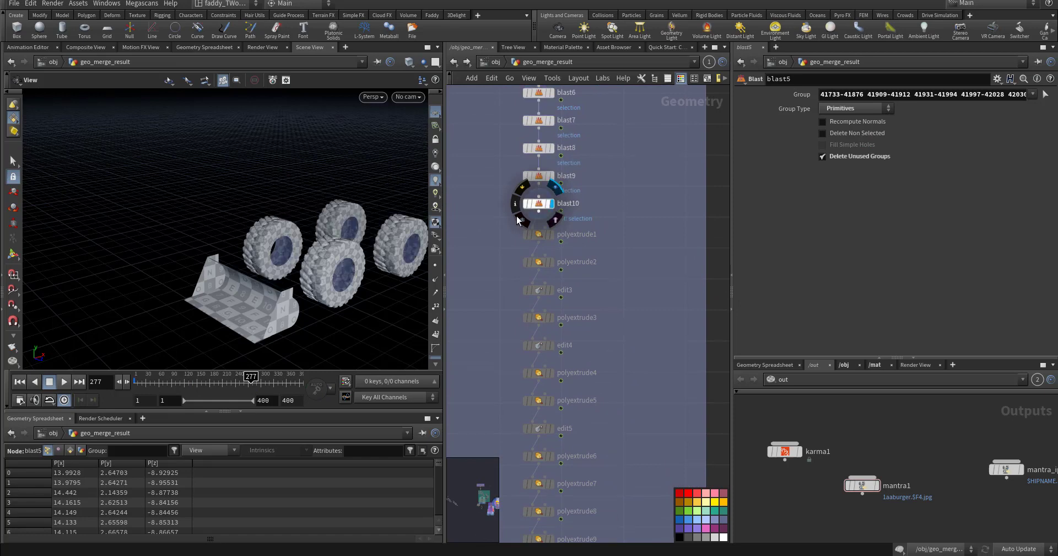
pyautogui.moveTo(235, 250)
pyautogui.mouseDown()
pyautogui.moveTo(215, 255)
pyautogui.moveTo(237, 261)
pyautogui.mouseUp()
# Step the display through polyextrude1, polyextrude2, edit3 and polyextrude3 to examine how the simplified loader is built.
pyautogui.click(551, 234)
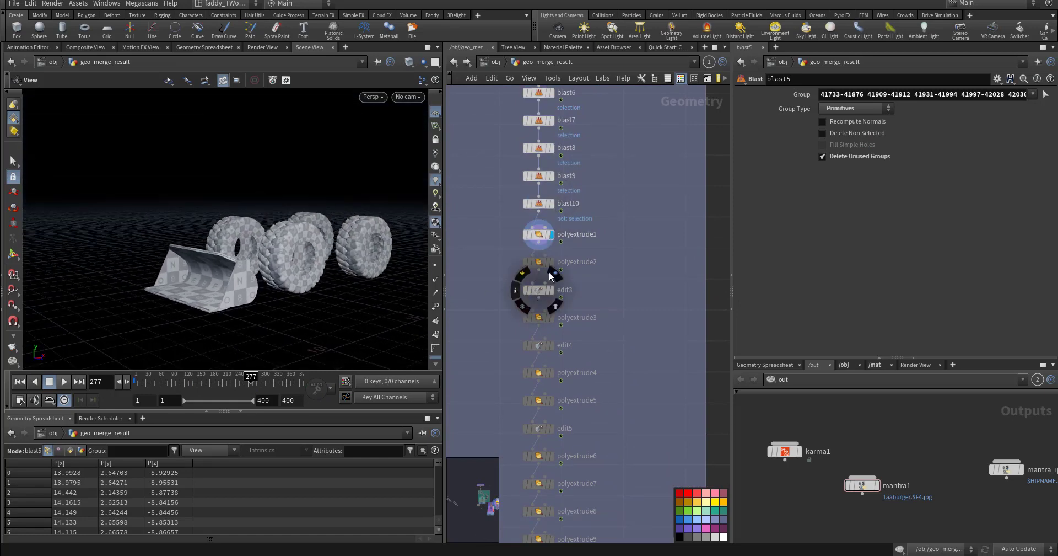
pyautogui.click(551, 263)
pyautogui.click(551, 289)
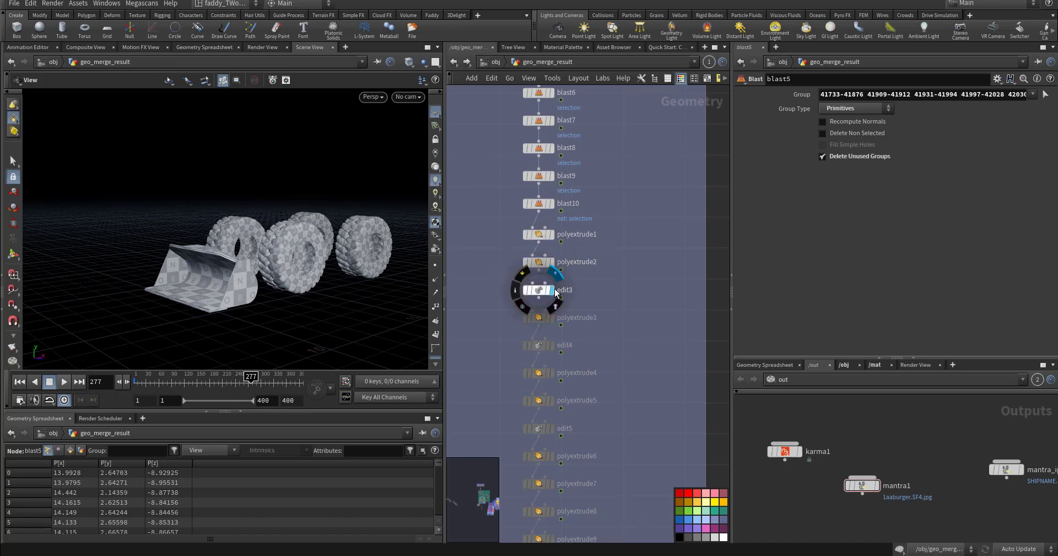
pyautogui.click(553, 318)
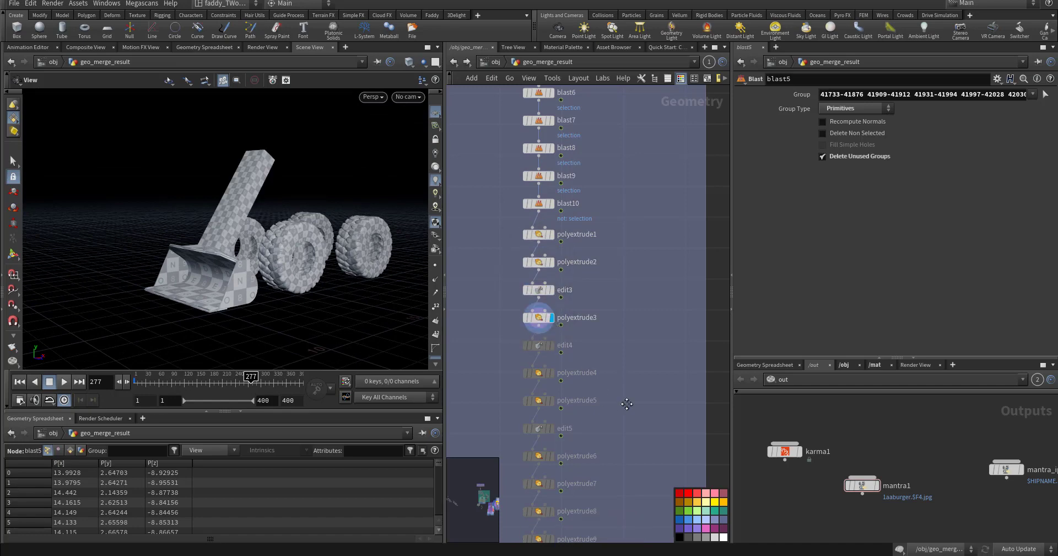
# Display edit4, polyextrude4 and polyextrude9 in turn, and examine the simplified loader body from the side.
pyautogui.moveTo(626, 404); pyautogui.dragTo(633, 353, button='middle')
pyautogui.click(559, 293)
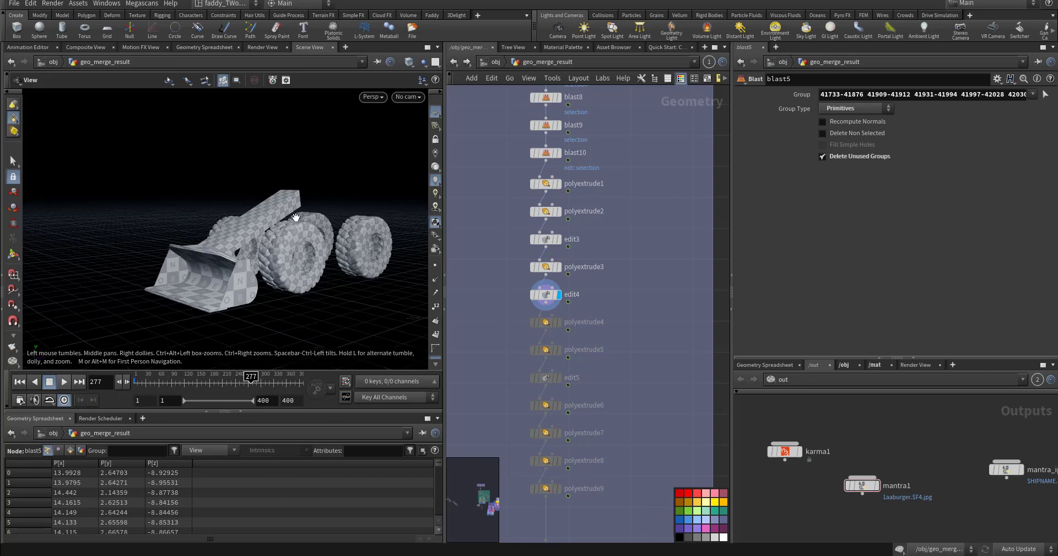
pyautogui.click(561, 322)
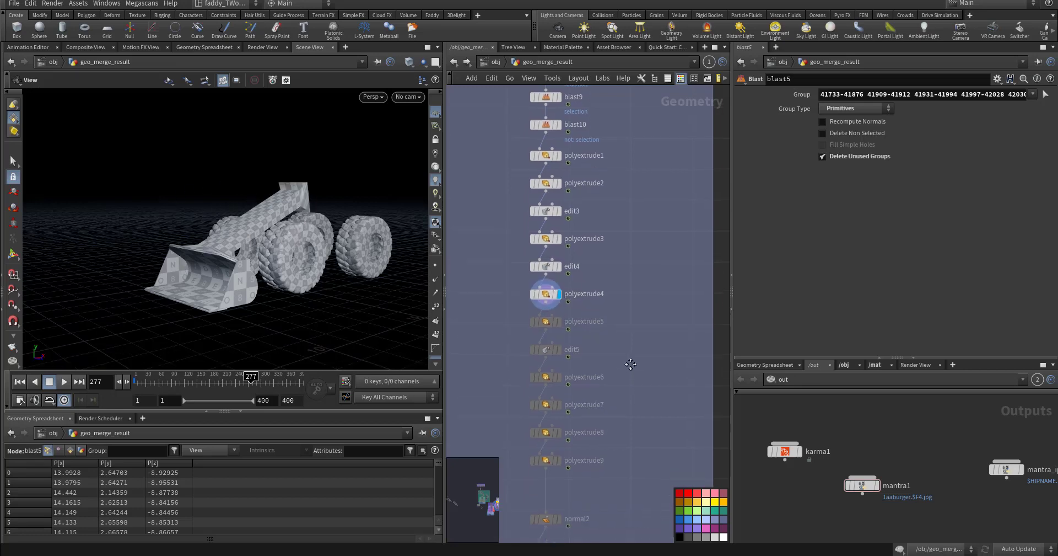
pyautogui.moveTo(564, 474); pyautogui.dragTo(556, 395, button='middle')
pyautogui.click(551, 409)
pyautogui.moveTo(333, 255); pyautogui.dragTo(264, 257)
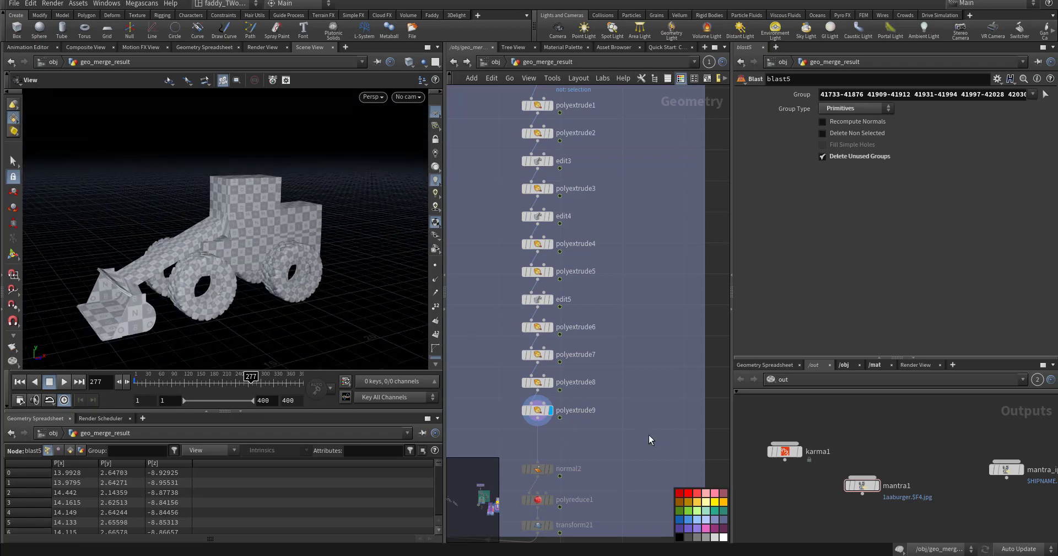
# Display the simplified loader at normal2 and at transform21, show transform21's parameters, and preview its keyframed motion.
pyautogui.moveTo(648, 437); pyautogui.dragTo(658, 357, button='middle')
pyautogui.click(562, 389)
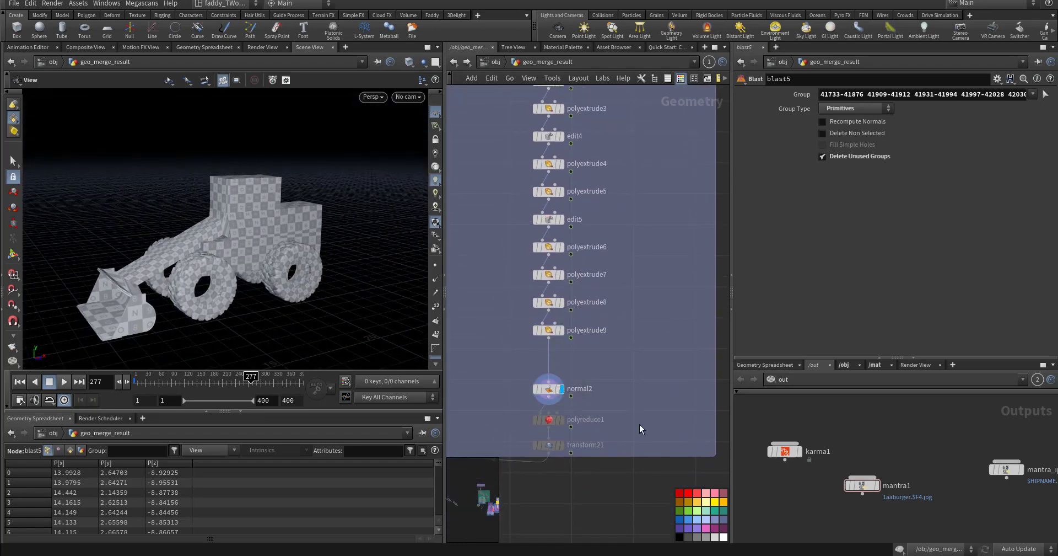
pyautogui.moveTo(640, 428); pyautogui.dragTo(659, 364, button='middle')
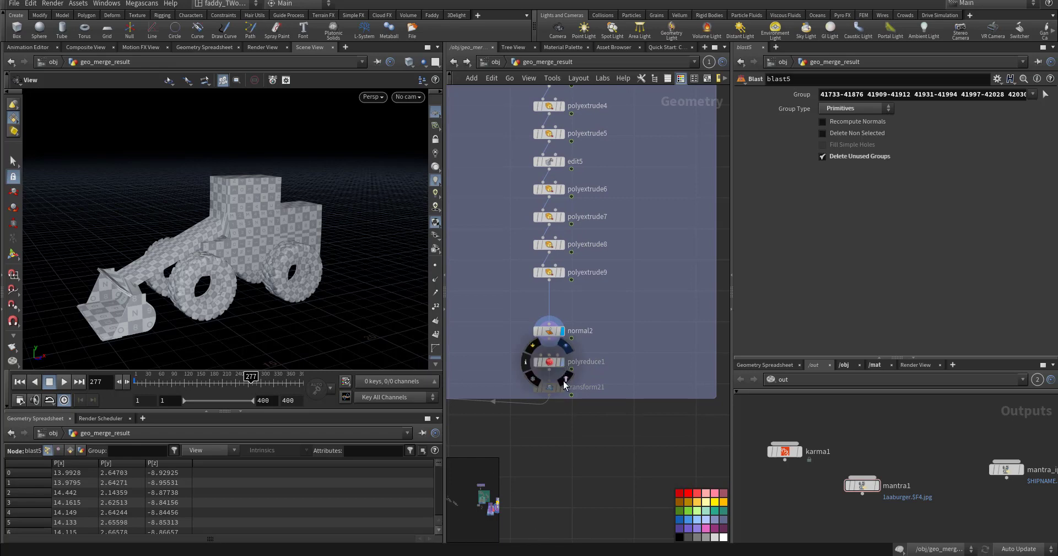
pyautogui.click(562, 387)
pyautogui.click(548, 386)
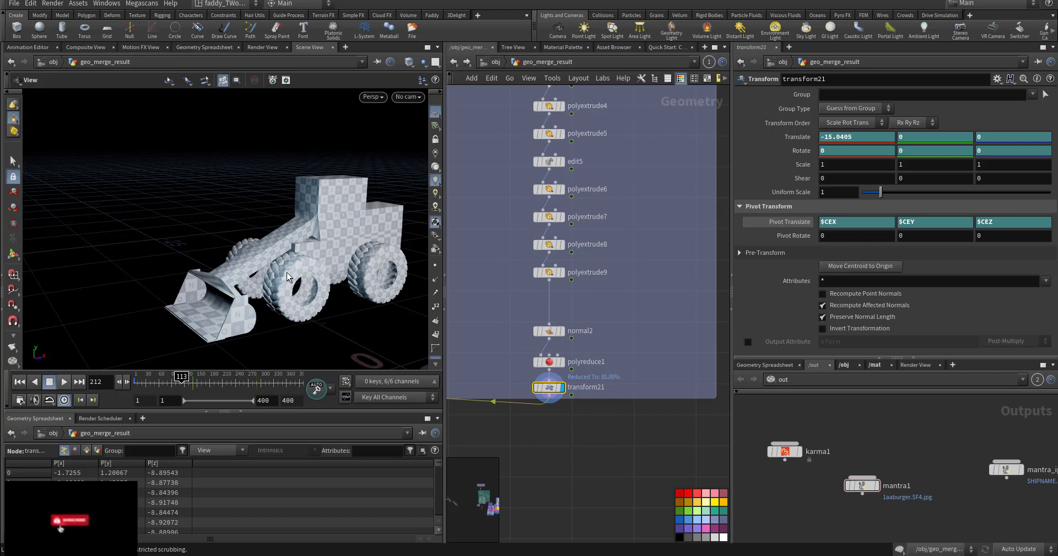
pyautogui.press('space')
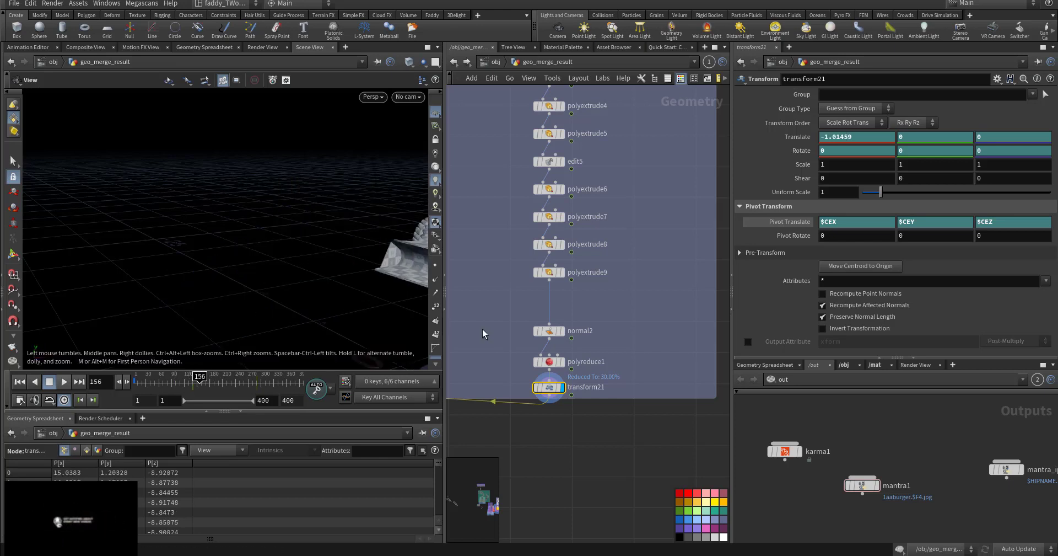
# Follow the network down past the simulation file caches and display the final merge5 node.
pyautogui.scroll(-6, 550, 436)
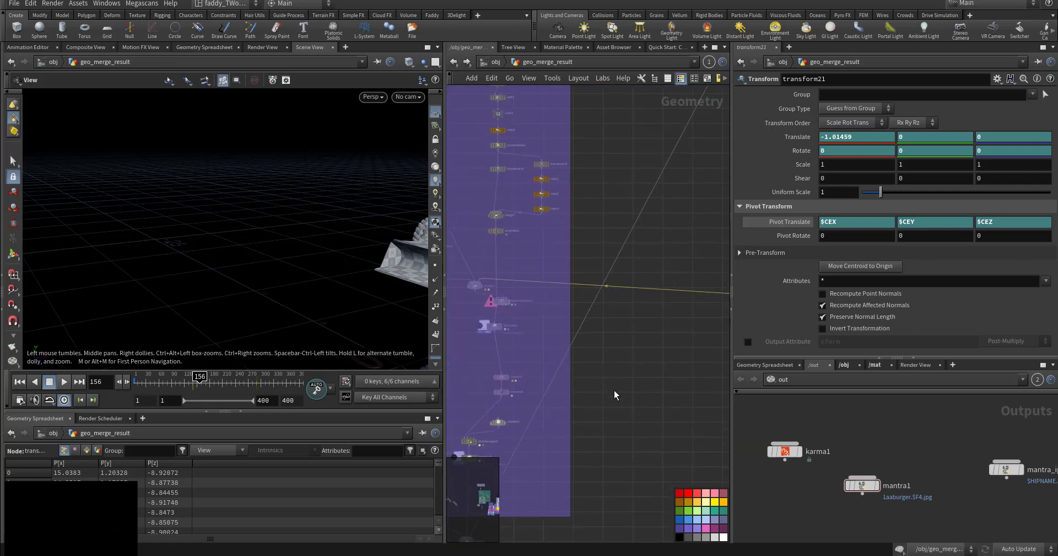
pyautogui.scroll(5, 599, 350)
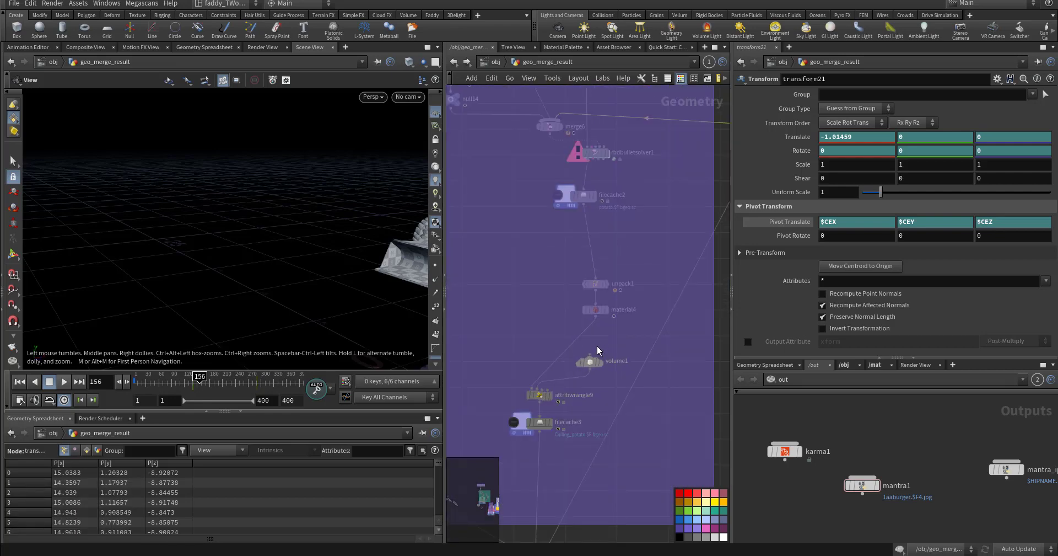
pyautogui.moveTo(606, 524); pyautogui.dragTo(643, 422, button='middle')
pyautogui.moveTo(593, 466); pyautogui.dragTo(570, 382, button='middle')
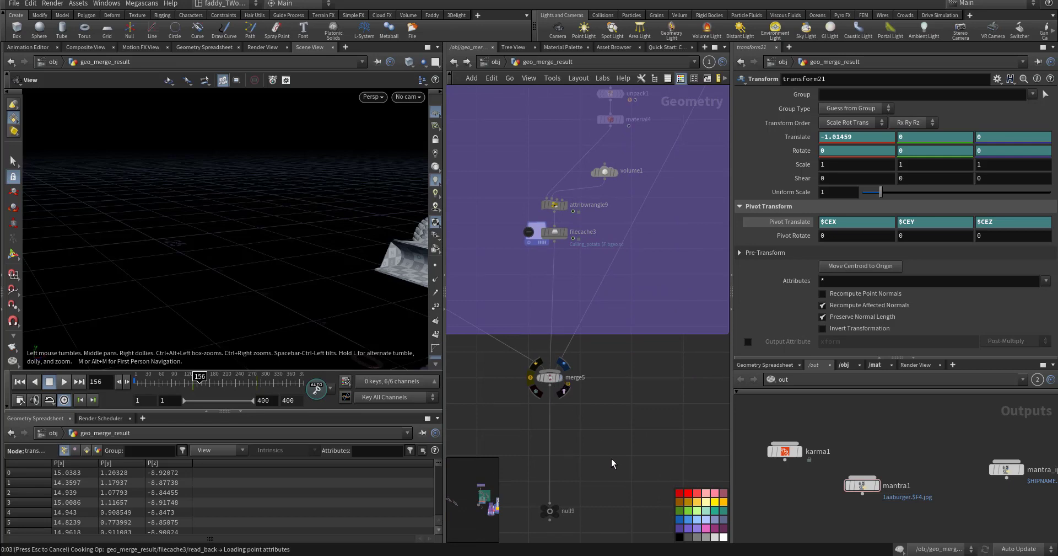
pyautogui.scroll(-2, 576, 442)
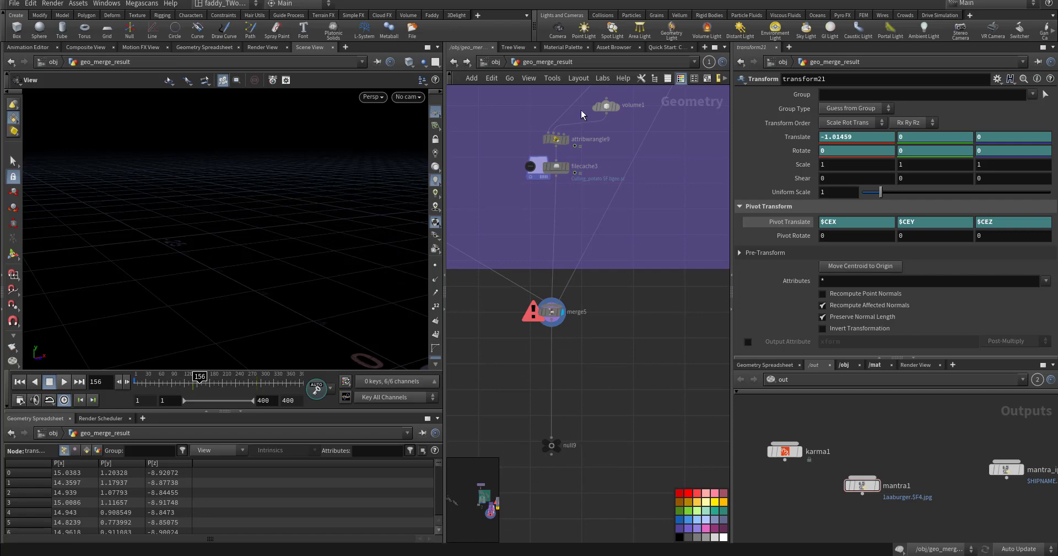
# Go up to the object level, open the bd network to examine its backdrop, and return to the objects.
pyautogui.press('u')
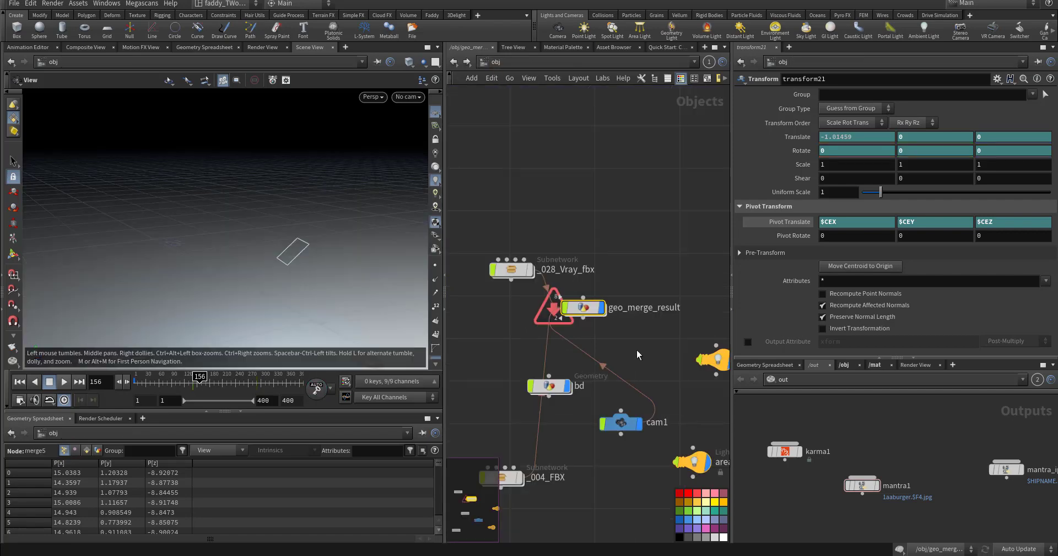
pyautogui.moveTo(648, 311); pyautogui.dragTo(626, 281, button='middle')
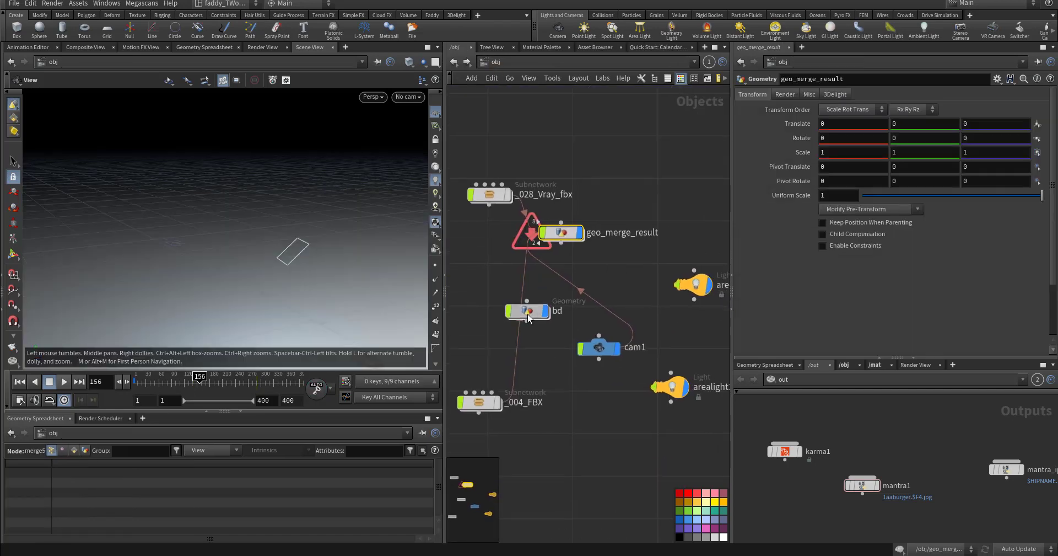
pyautogui.doubleClick(527, 312)
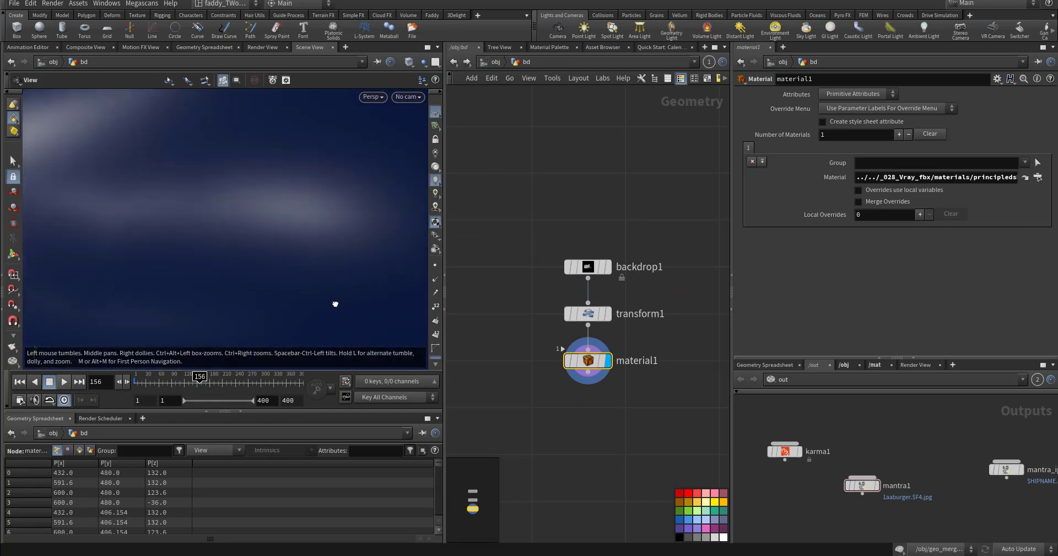
pyautogui.moveTo(335, 304); pyautogui.dragTo(297, 287)
pyautogui.hotkey('space', 'g')
pyautogui.click(495, 62)
pyautogui.moveTo(566, 378); pyautogui.dragTo(526, 349, button='middle')
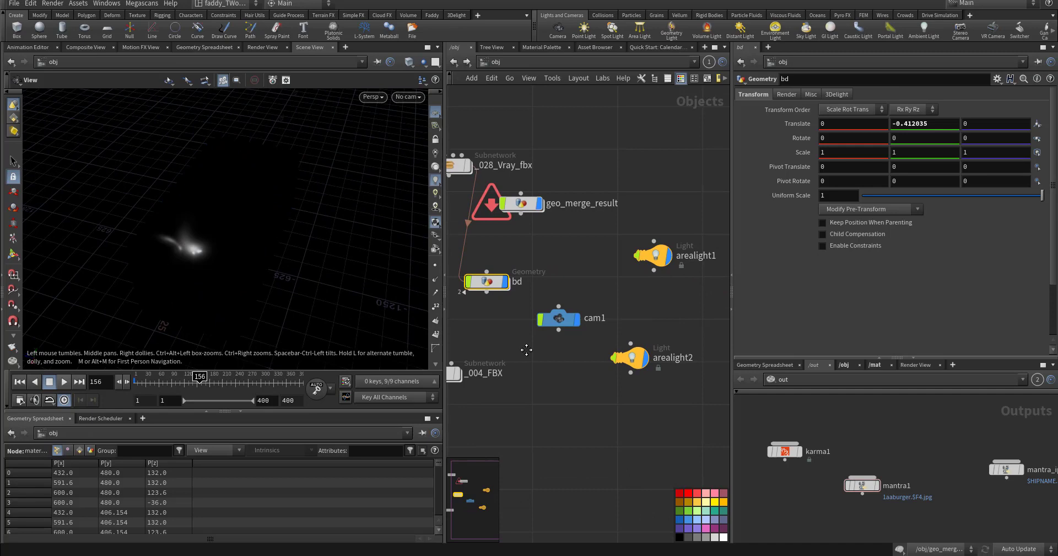
# Show the parameters of cam1 and the mantra1 render node, pointing out both area lights.
pyautogui.click(579, 318)
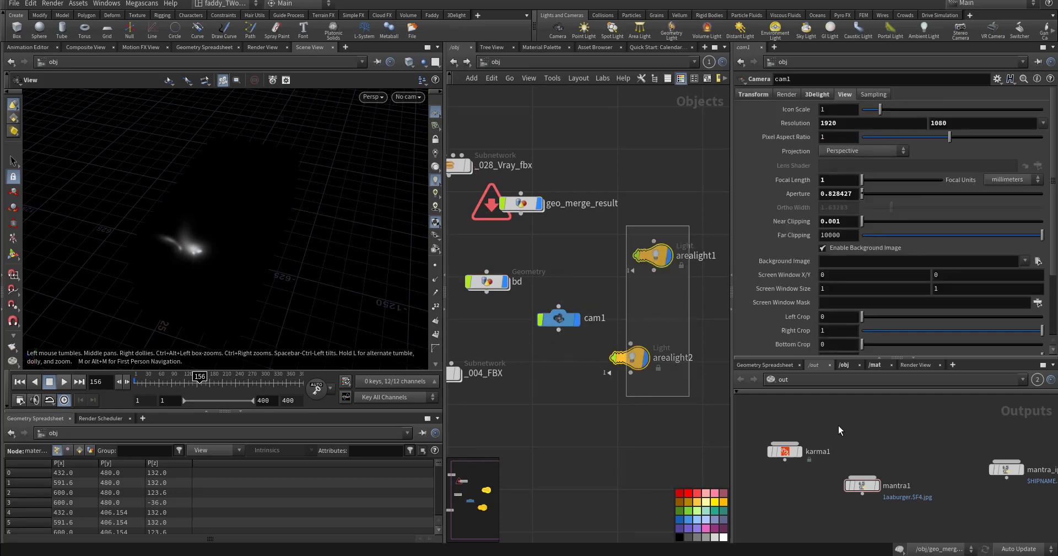
pyautogui.click(863, 484)
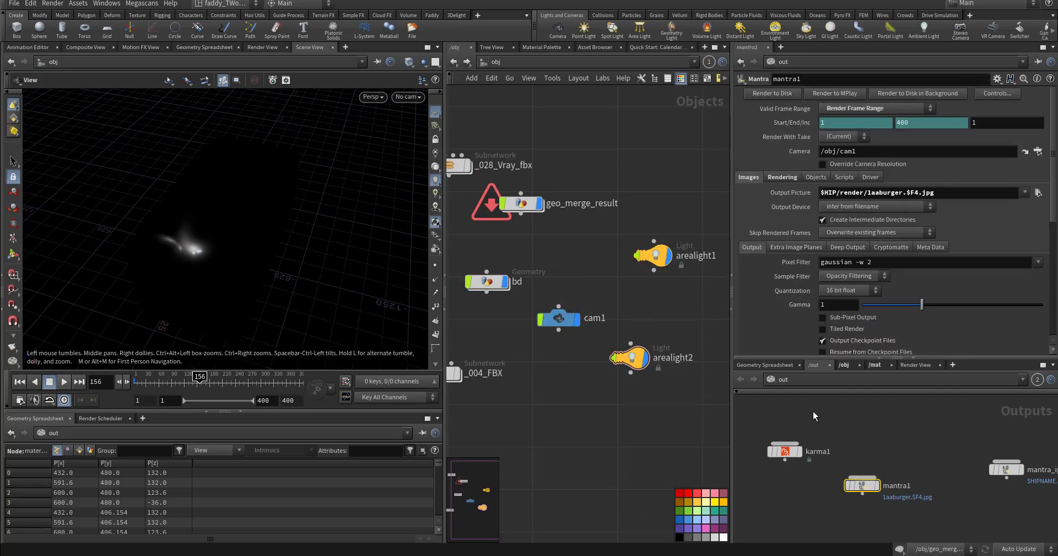
pyautogui.moveTo(301, 276); pyautogui.dragTo(276, 265)
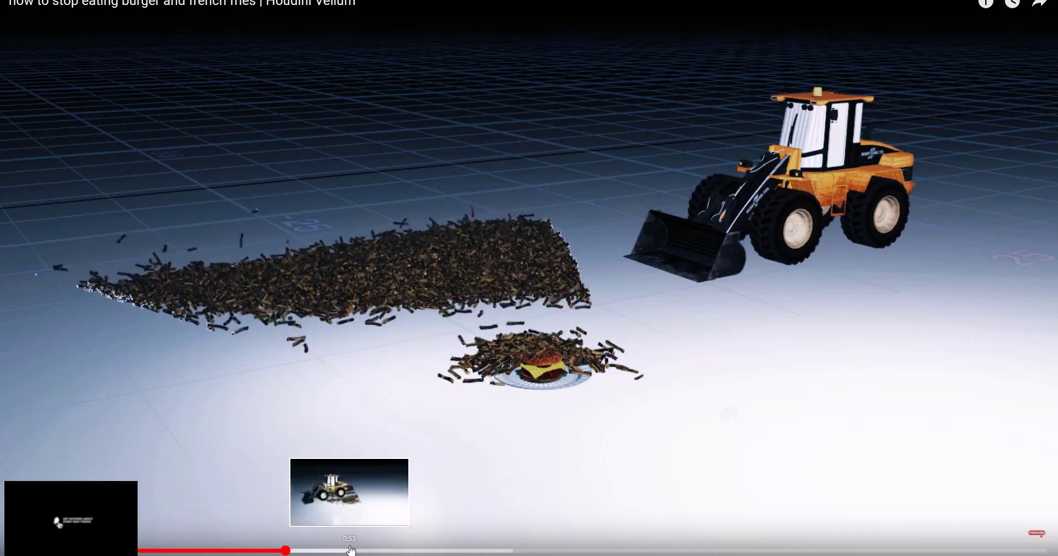
# Skip ahead in the finished burger and french fries video to 0:53 and to a point just after 1:10.
pyautogui.click(350, 550)
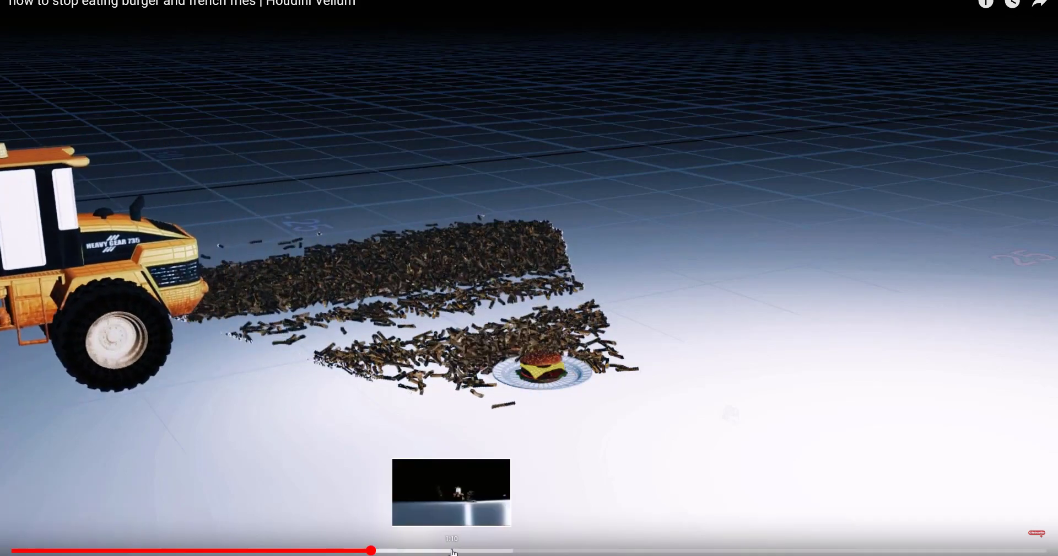
pyautogui.click(461, 550)
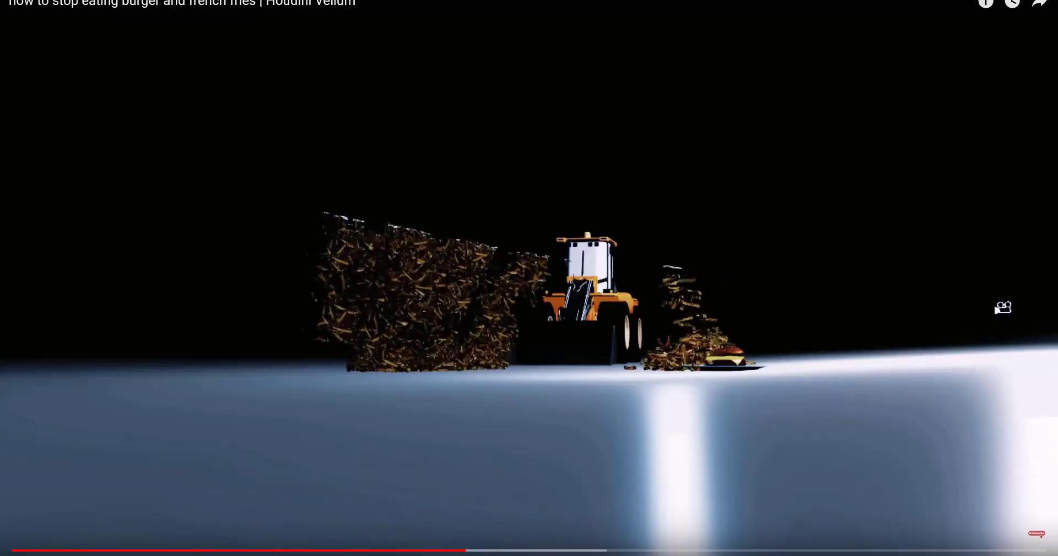